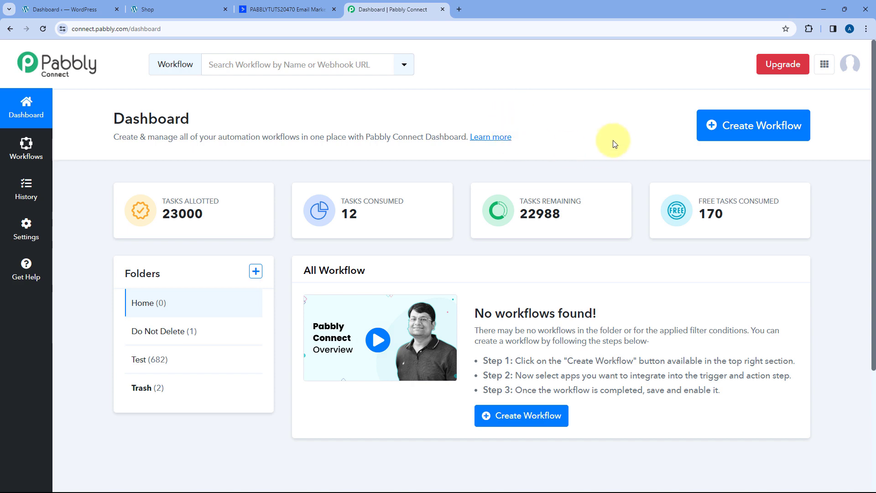
- Create a workflow named "WooCommerce to ActiveCampaign" in the Home folder
click(739, 125)
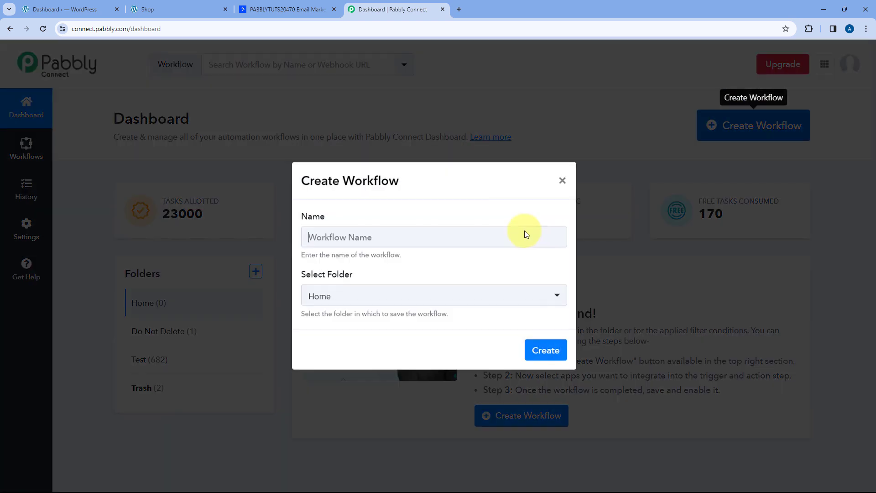
text(WooCo)
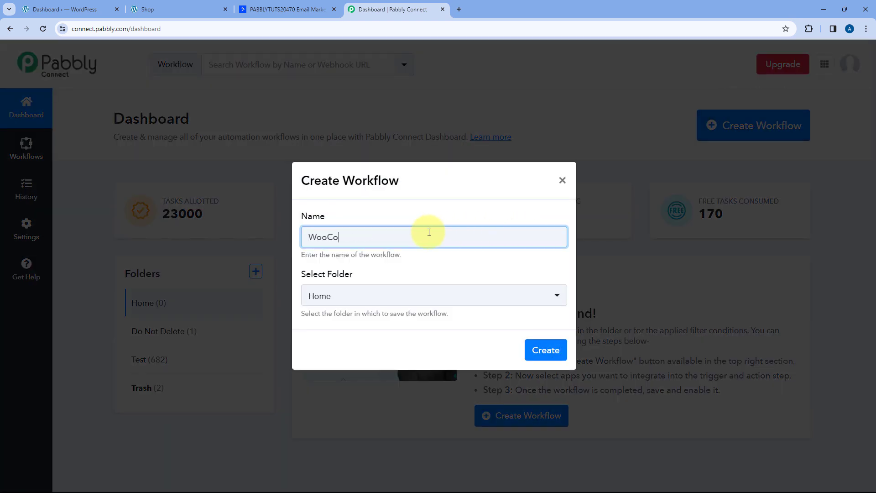
text(mmerce to ActiveCampaign)
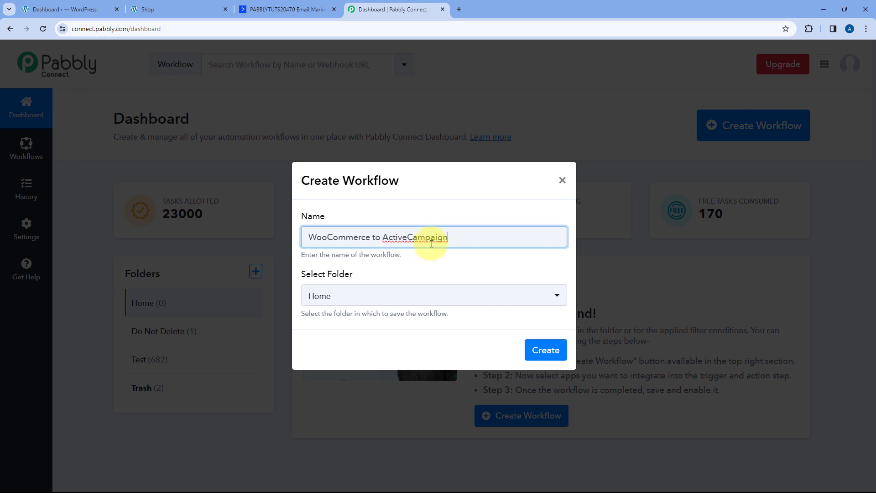
click(421, 299)
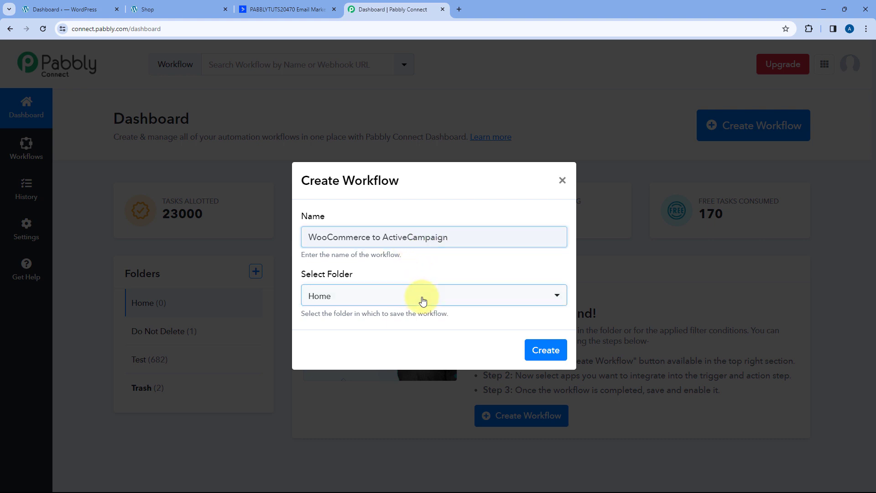
click(385, 355)
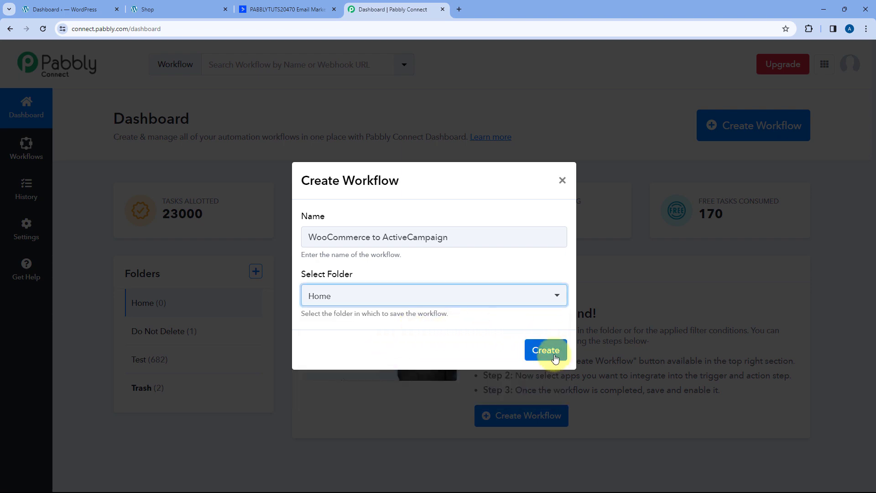
click(548, 352)
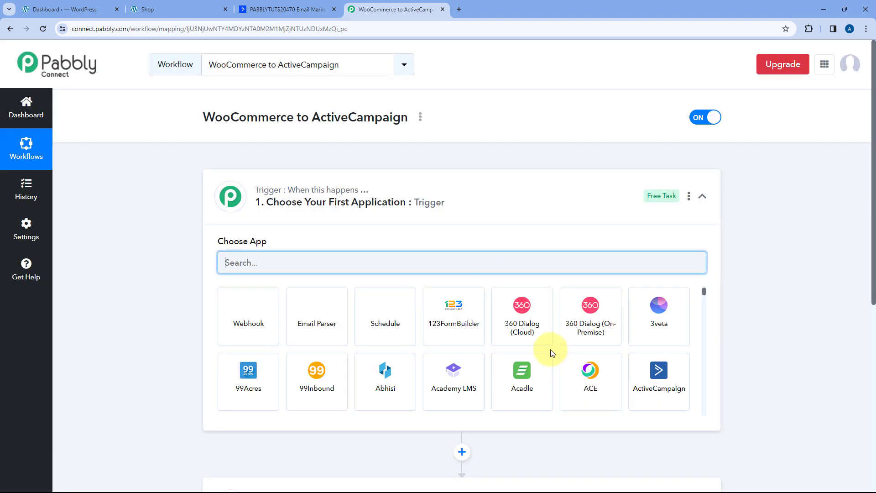
- Look over the workflow's trigger and action steps, the WooCommerce shop page's products and the ActiveCampaign dashboard
scroll(177, 187, down, 1)
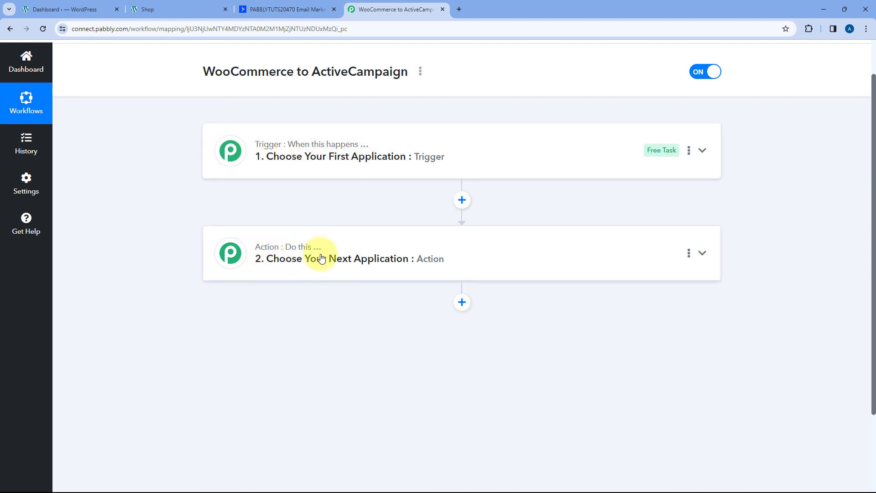
click(448, 153)
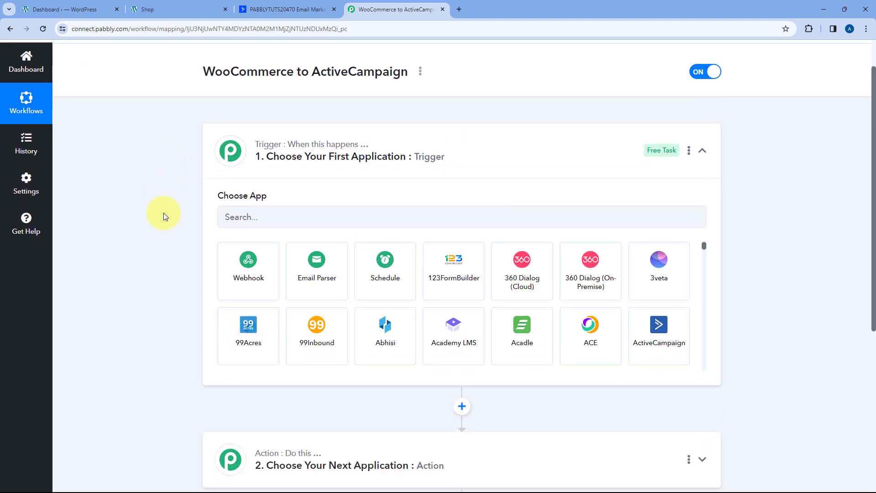
click(190, 10)
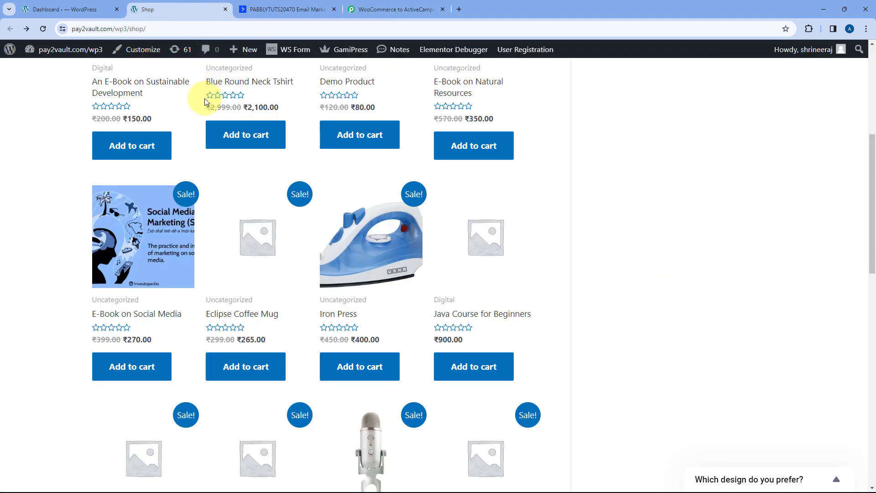
scroll(191, 135, up, 3)
click(396, 9)
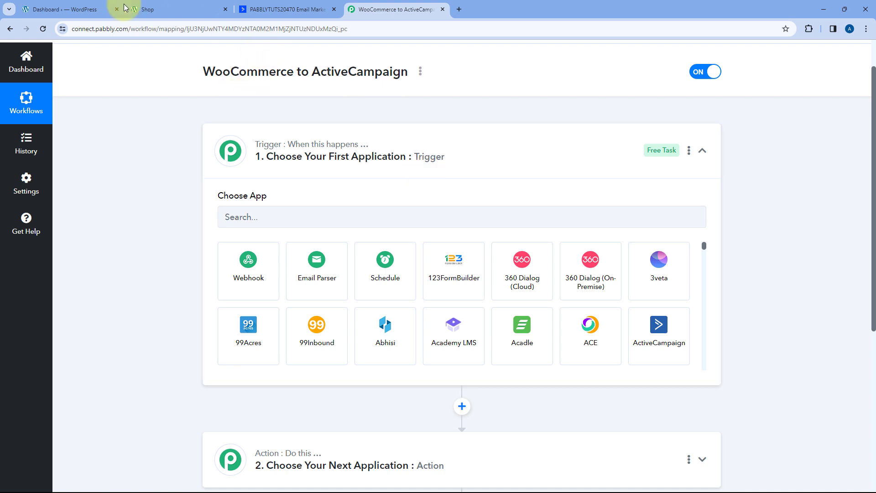
click(182, 9)
scroll(221, 137, down, 2)
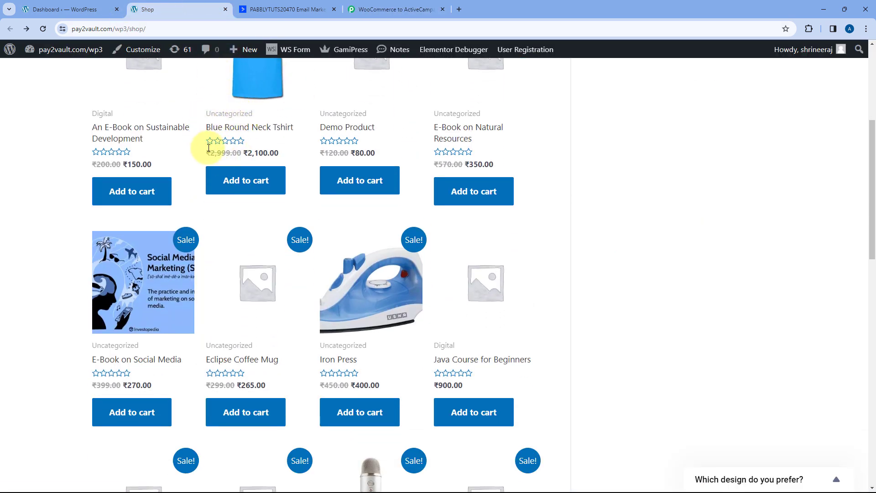
click(395, 7)
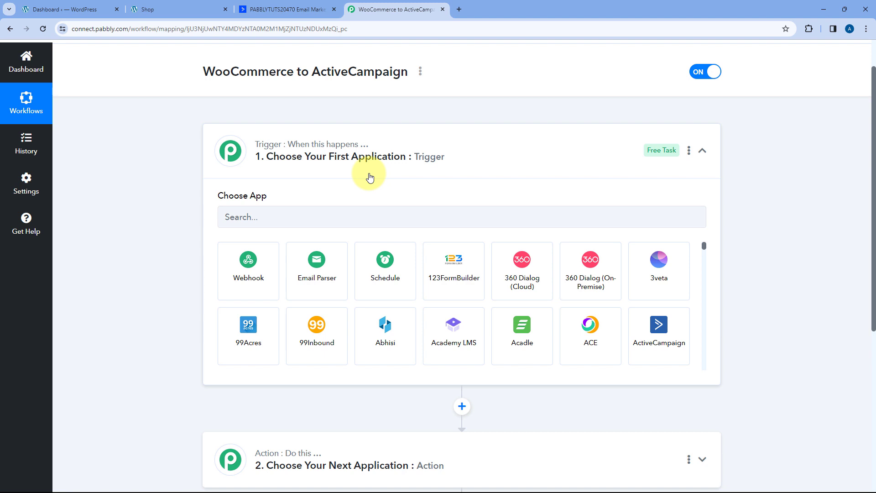
scroll(370, 177, down, 3)
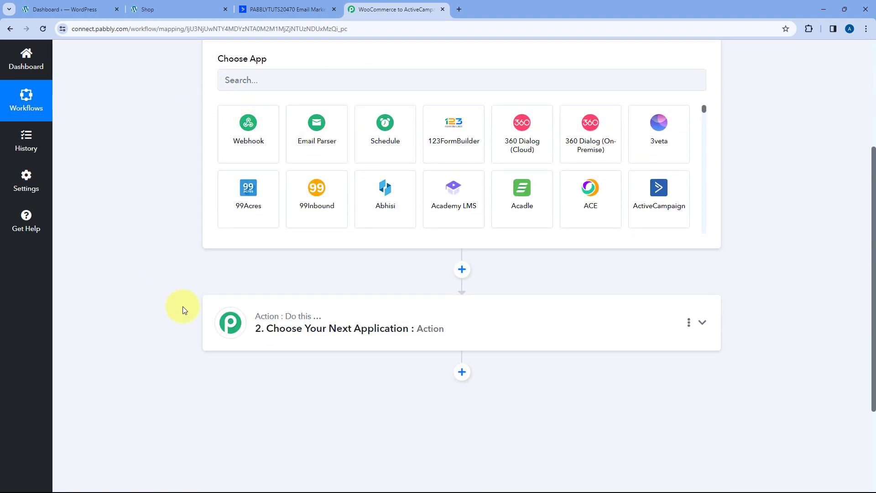
click(268, 6)
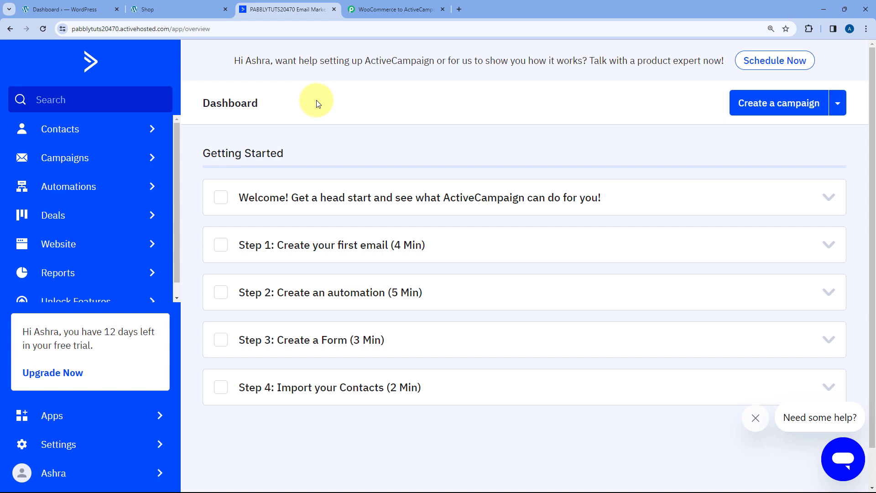
click(188, 5)
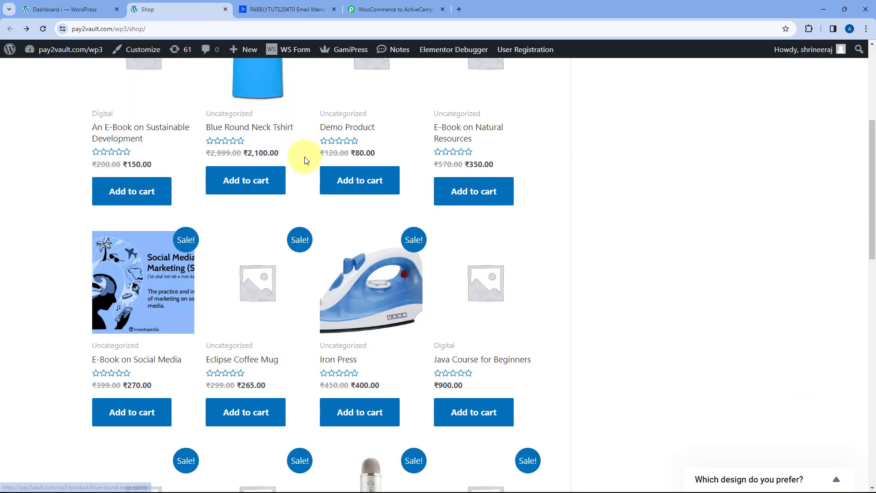
click(294, 9)
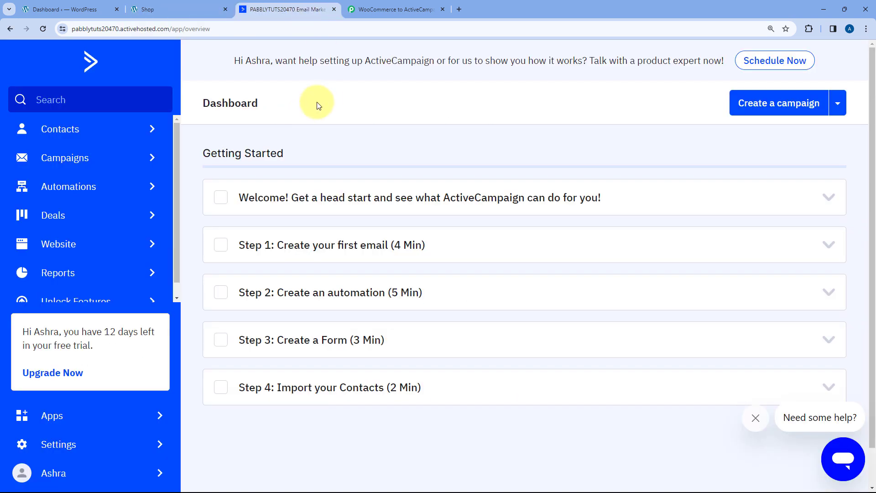
- Return to the Pabbly Connect workflow and set its trigger to WooCommerce with the New Order Created event
click(386, 8)
scroll(167, 172, up, 2)
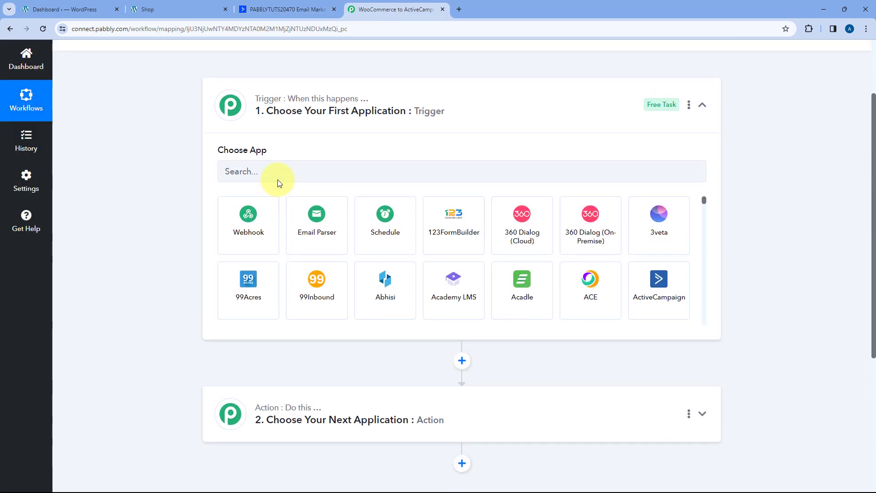
click(258, 163)
text(WooC)
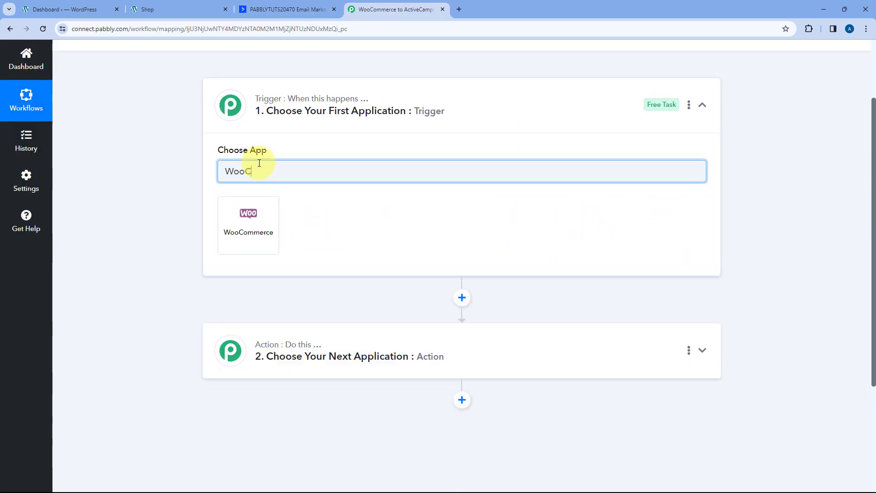
click(263, 214)
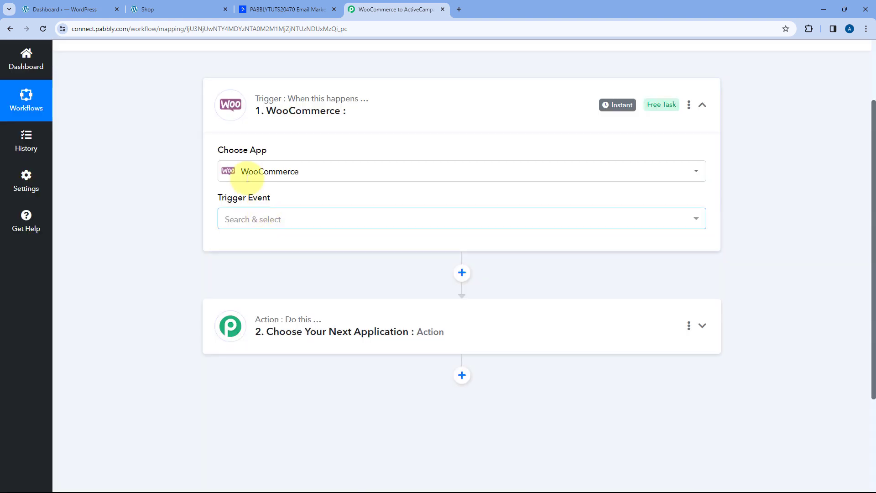
scroll(206, 185, down, 1)
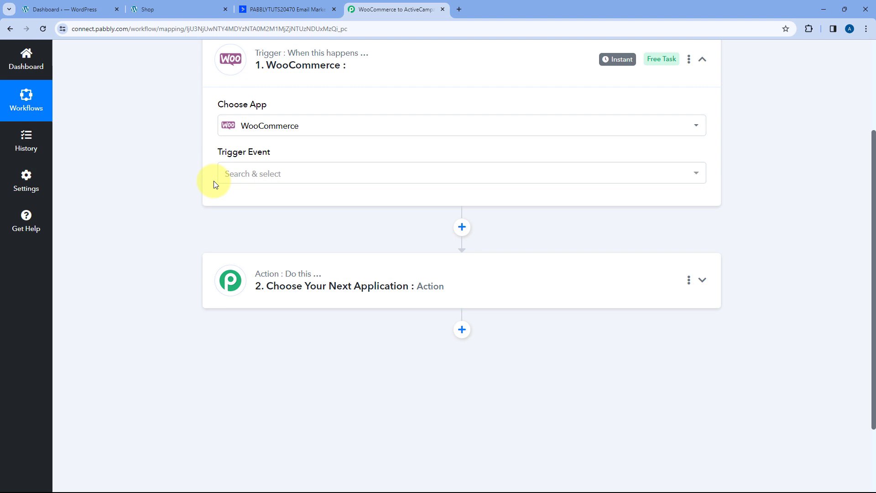
click(291, 173)
scroll(191, 194, down, 1)
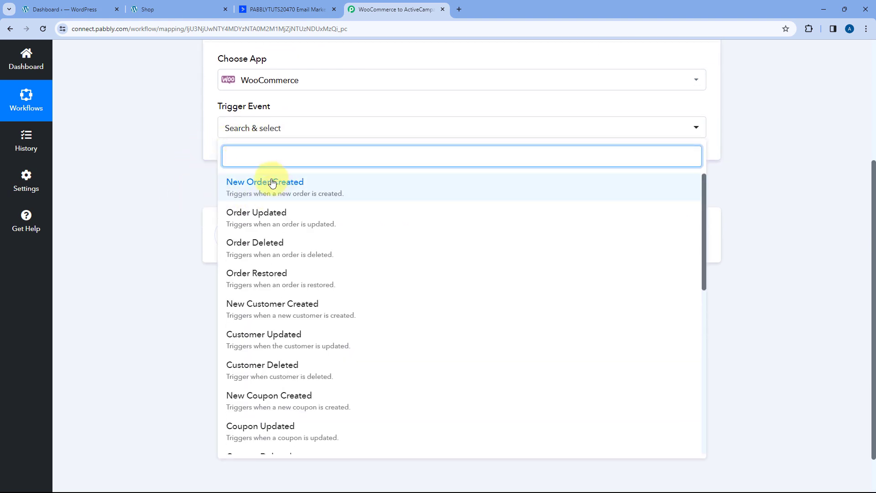
click(285, 191)
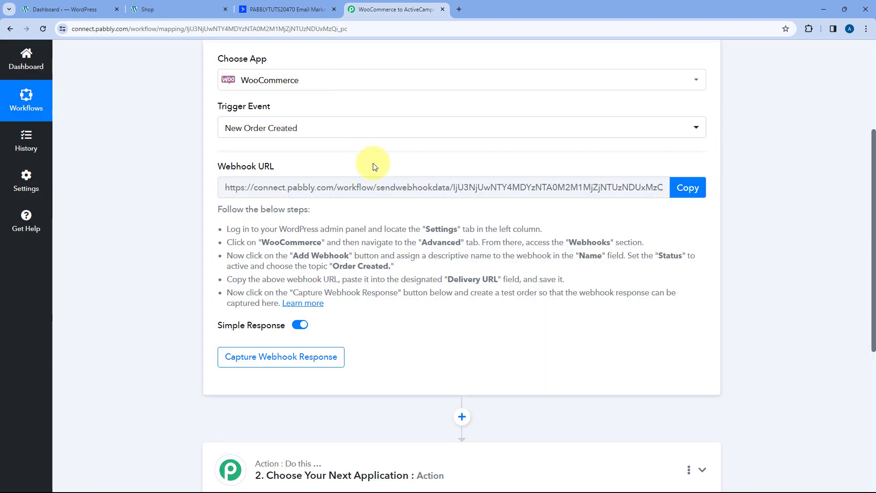
- Review the webhook setup instructions for the WooCommerce trigger and copy its webhook URL
scroll(384, 160, up, 1)
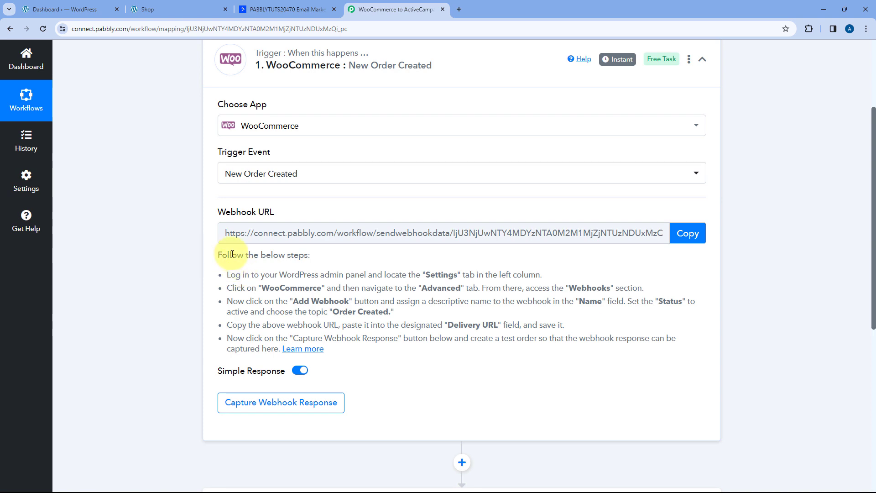
drag(232, 254, 350, 347)
click(425, 312)
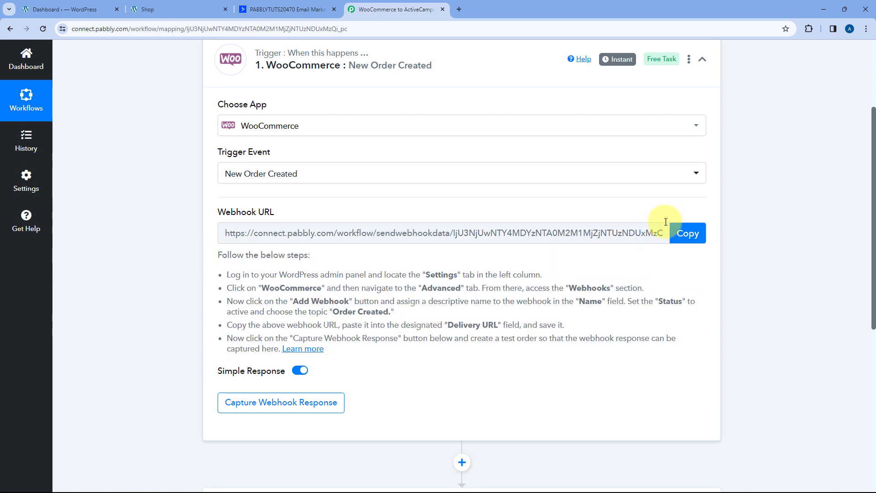
click(677, 231)
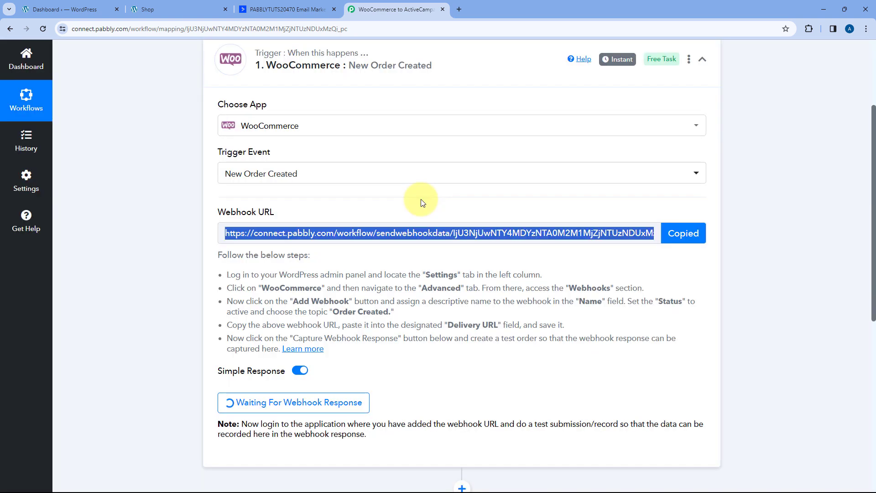
- Switch to the WordPress admin and open the Webhooks section of WooCommerce's Advanced settings
click(64, 9)
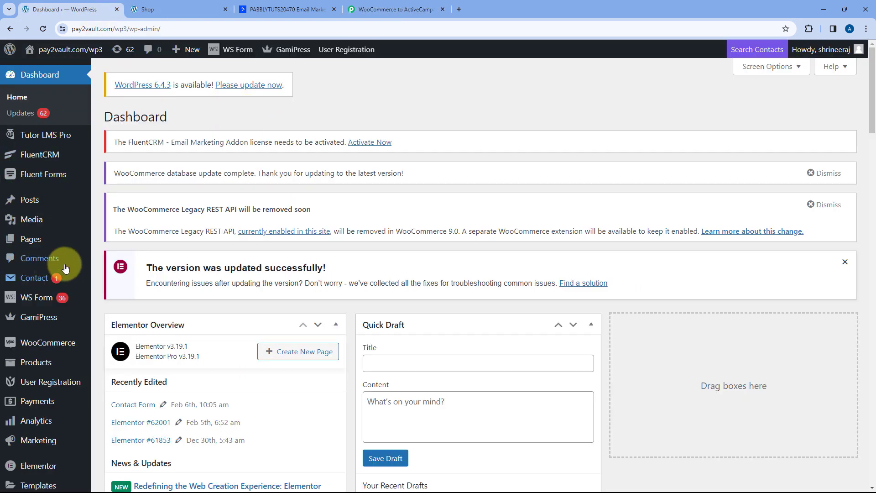
scroll(64, 309, down, 2)
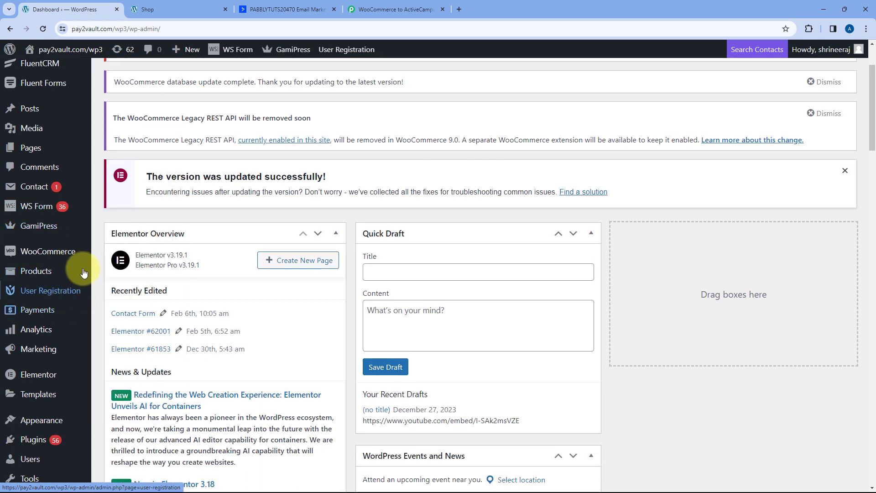
mouse_move(69, 255)
click(111, 335)
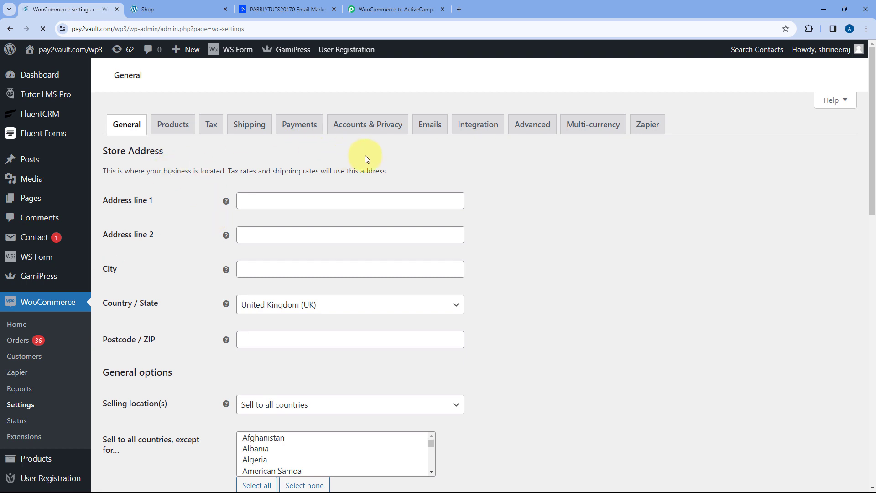
click(538, 123)
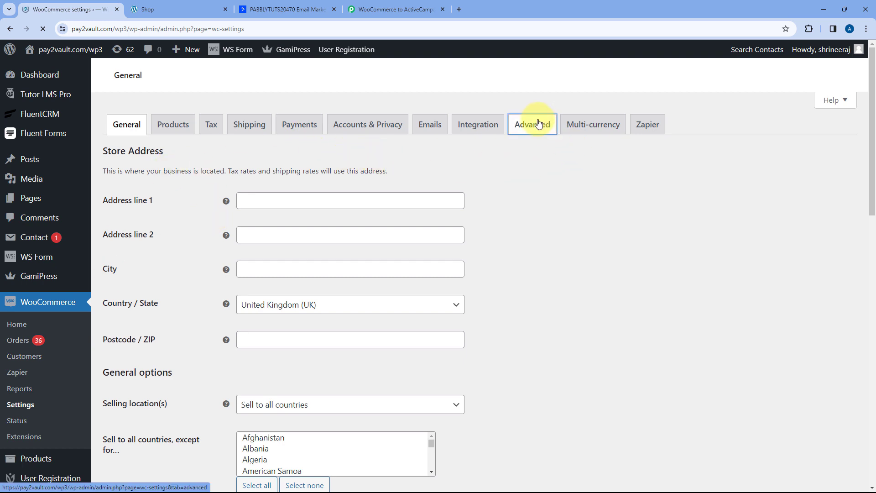
click(202, 146)
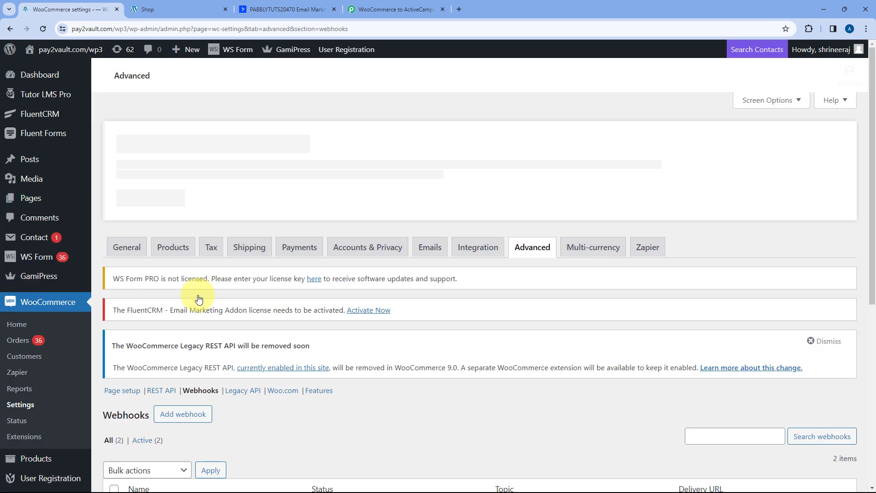
scroll(303, 256, down, 3)
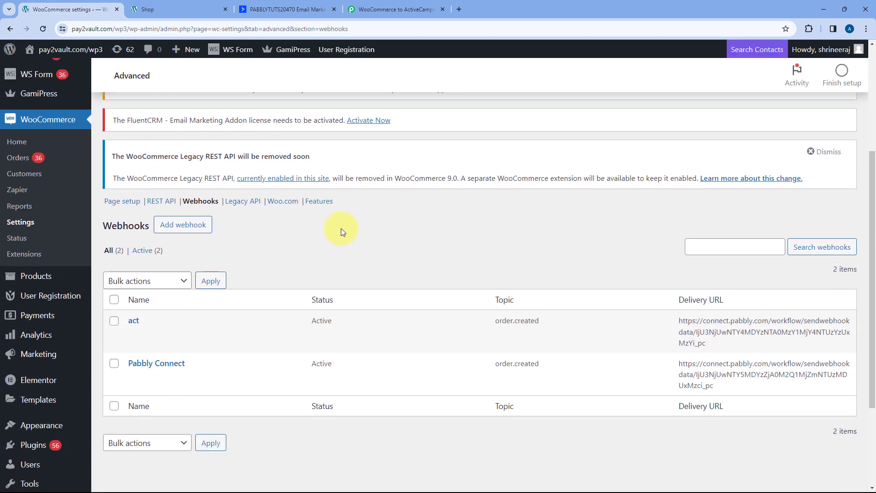
- Start a new WooCommerce webhook and name it "Pabbly Connect"
click(183, 226)
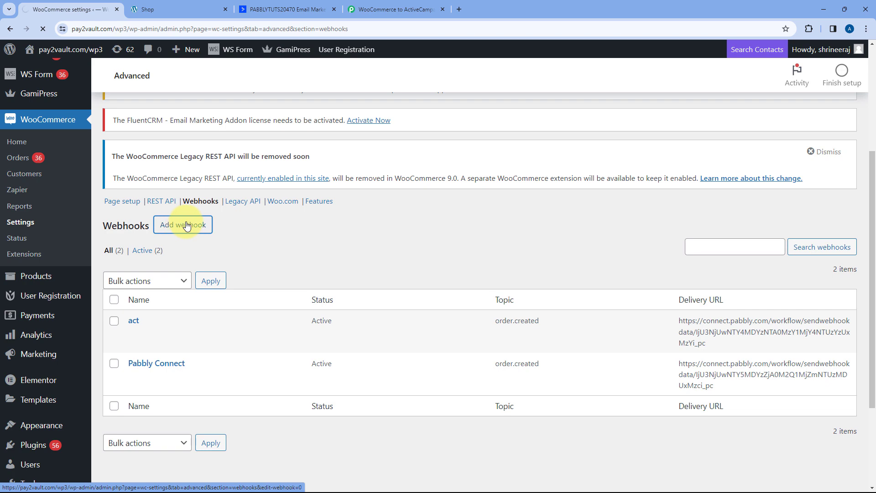
scroll(219, 227, down, 3)
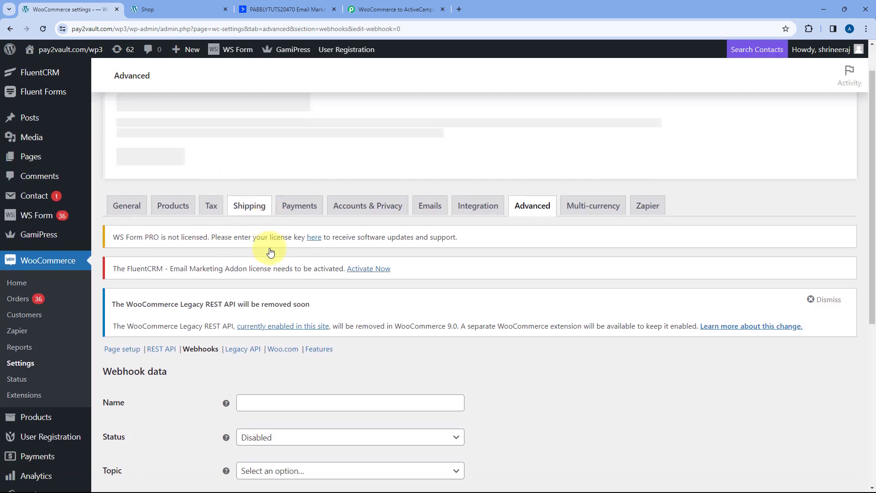
scroll(258, 244, down, 3)
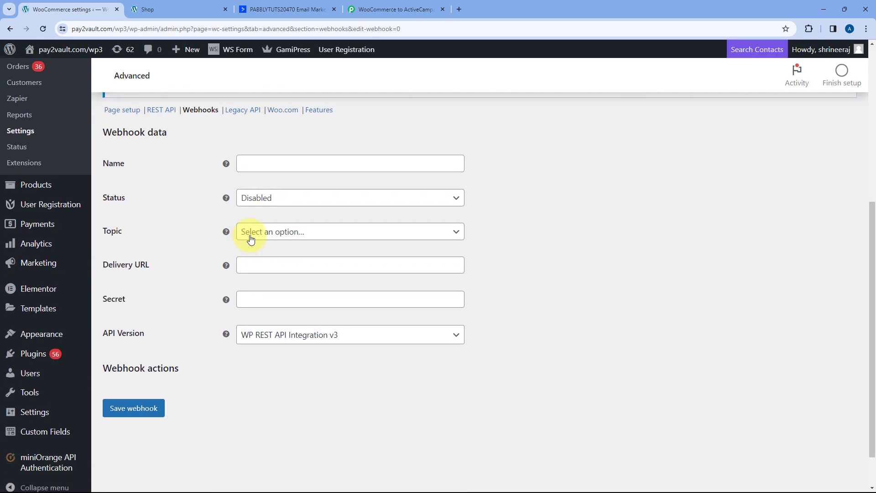
click(278, 165)
click(294, 217)
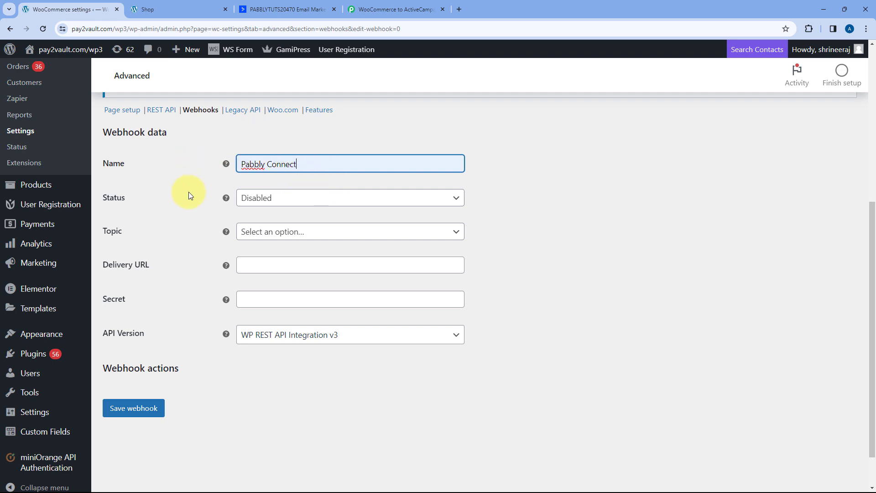
- Set the webhook's status to Active and its topic to Order created
click(309, 197)
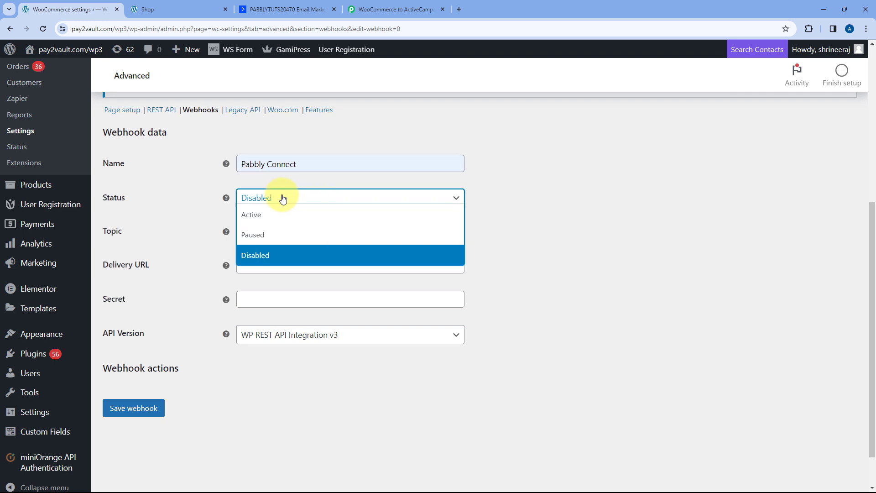
click(263, 219)
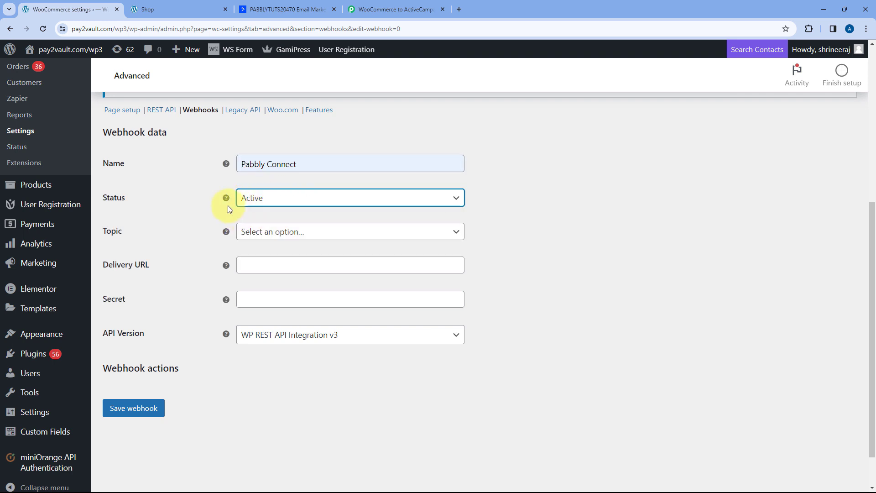
scroll(217, 207, down, 1)
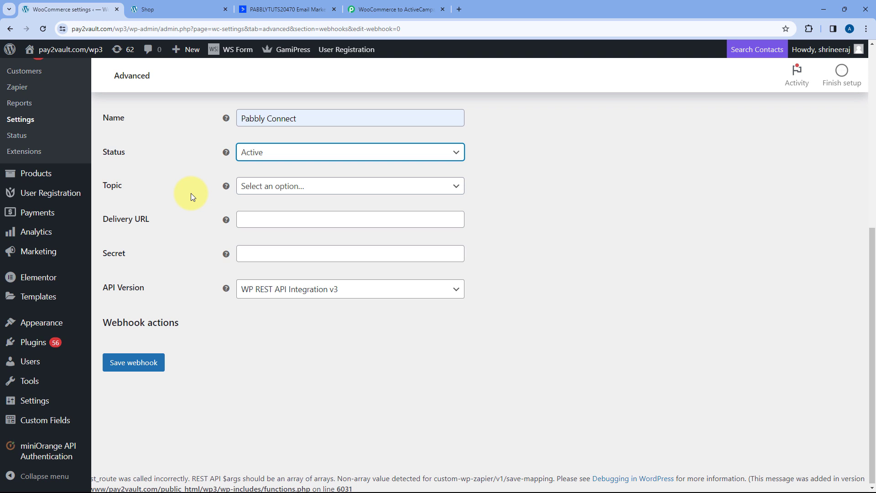
click(313, 187)
scroll(303, 258, down, 2)
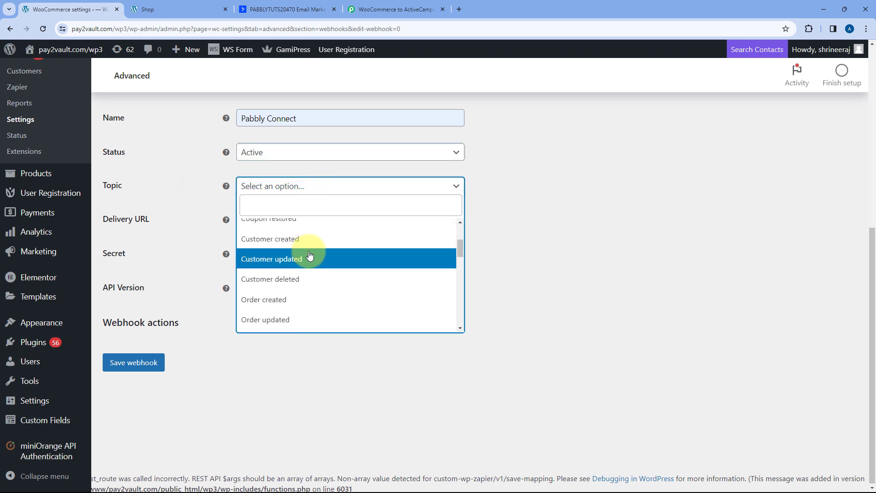
scroll(306, 254, down, 1)
click(293, 254)
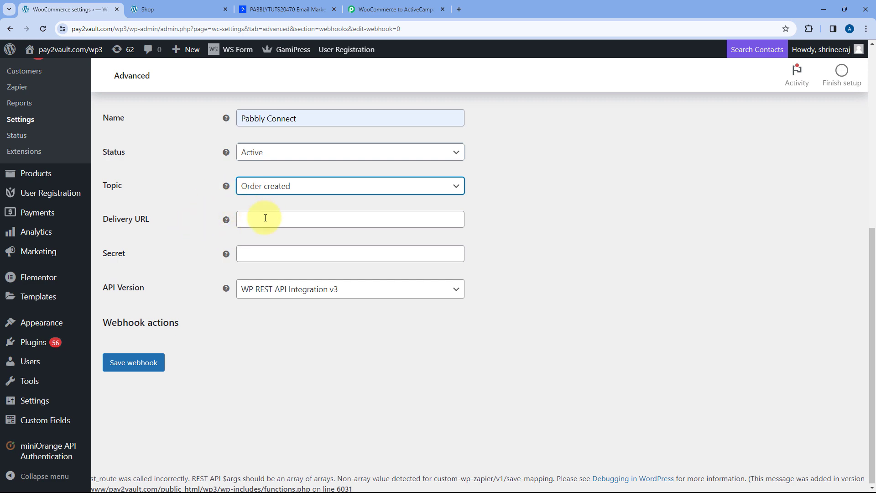
- Copy the trigger's webhook URL from Pabbly Connect into the WooCommerce webhook's Delivery URL and save the webhook
click(392, 9)
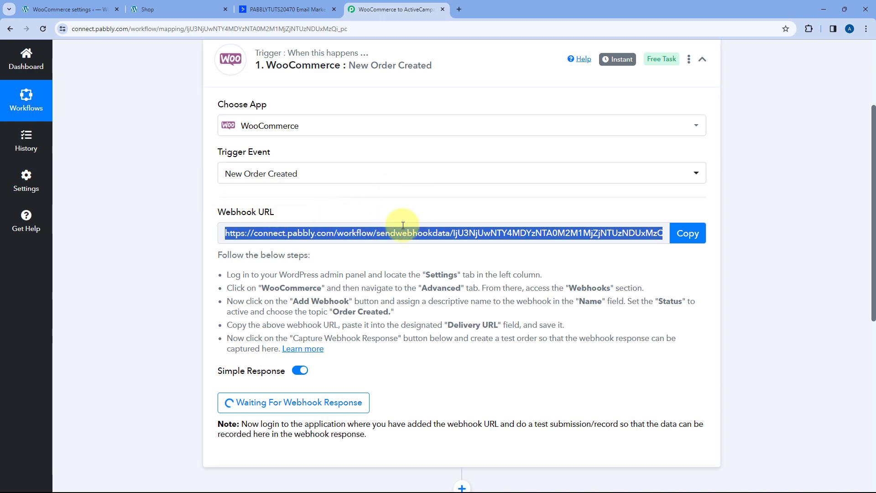
click(687, 233)
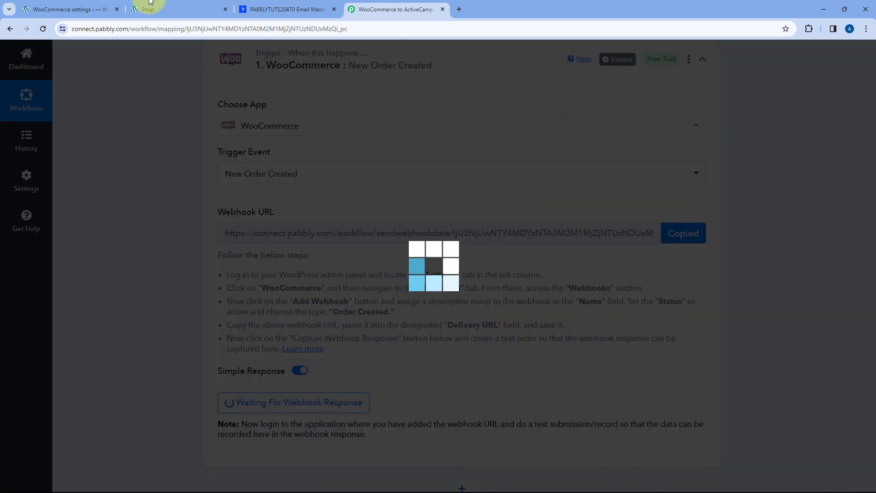
click(109, 9)
right_click(289, 222)
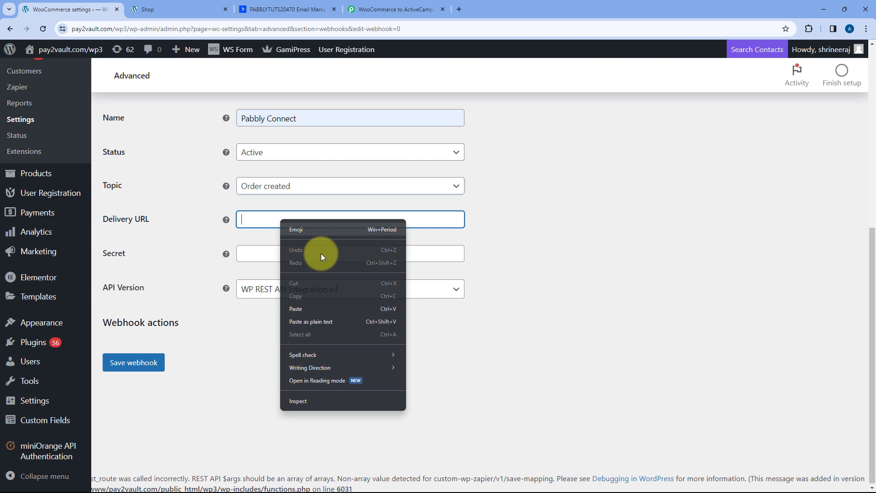
click(307, 312)
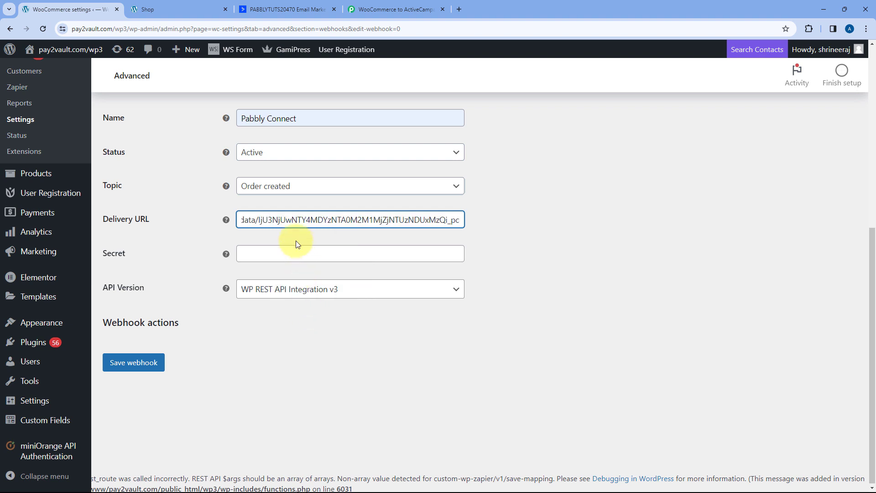
click(144, 365)
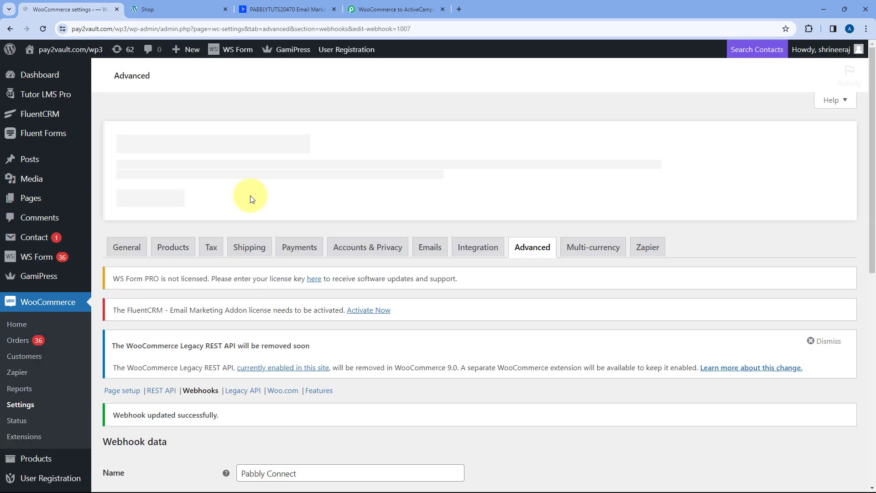
scroll(247, 274, down, 3)
scroll(256, 262, down, 3)
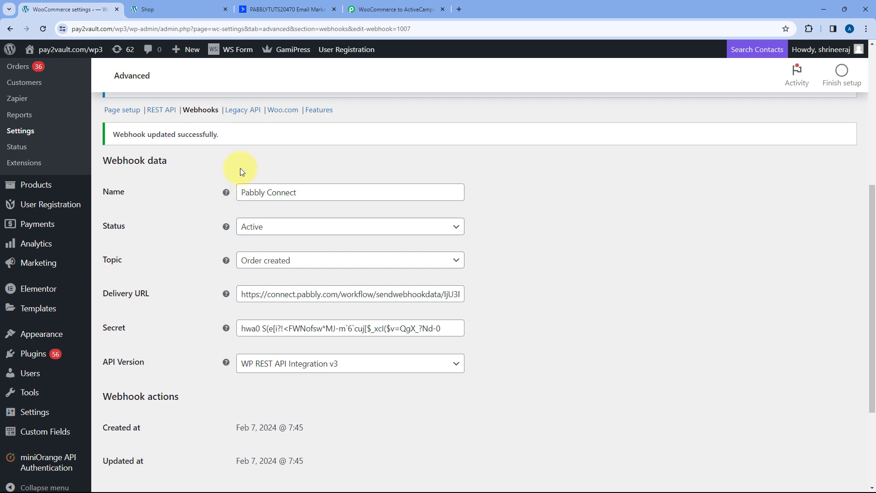
- Switch to the Pabbly Connect workflow and start re-capturing the WooCommerce trigger's webhook response, confirming the recapture
click(401, 10)
scroll(166, 253, down, 1)
scroll(166, 253, down, 3)
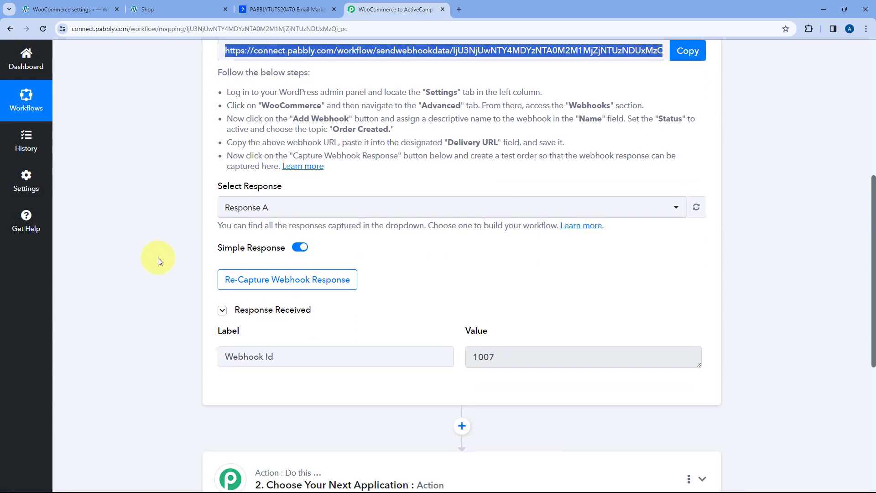
click(239, 242)
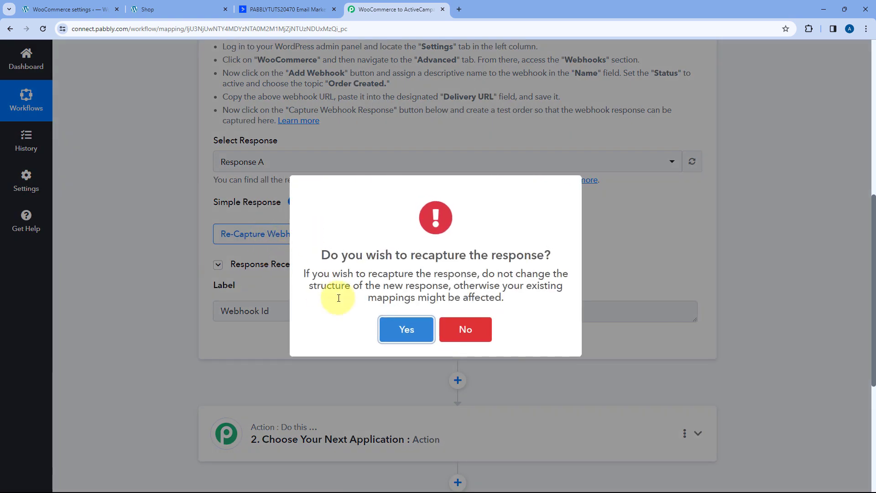
click(403, 327)
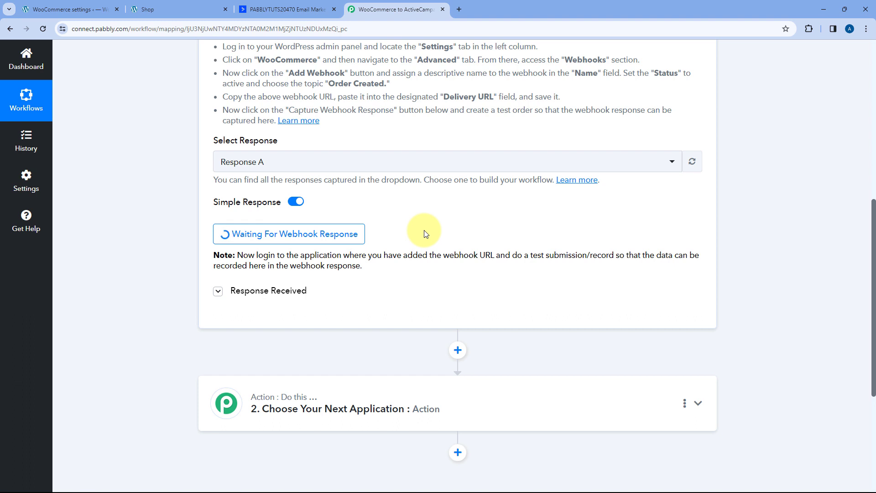
- Switch to the WooCommerce shop, add the E-Book on Social Media to the cart and proceed to checkout
click(168, 3)
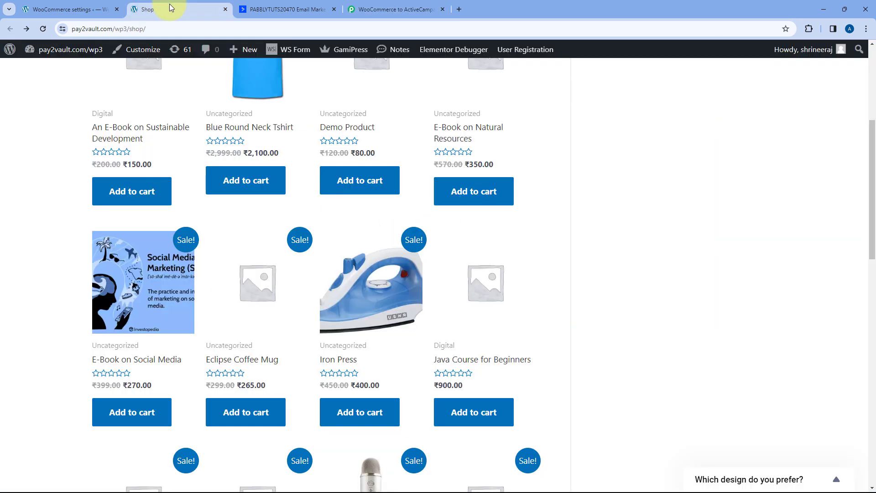
scroll(195, 239, up, 2)
scroll(188, 248, down, 4)
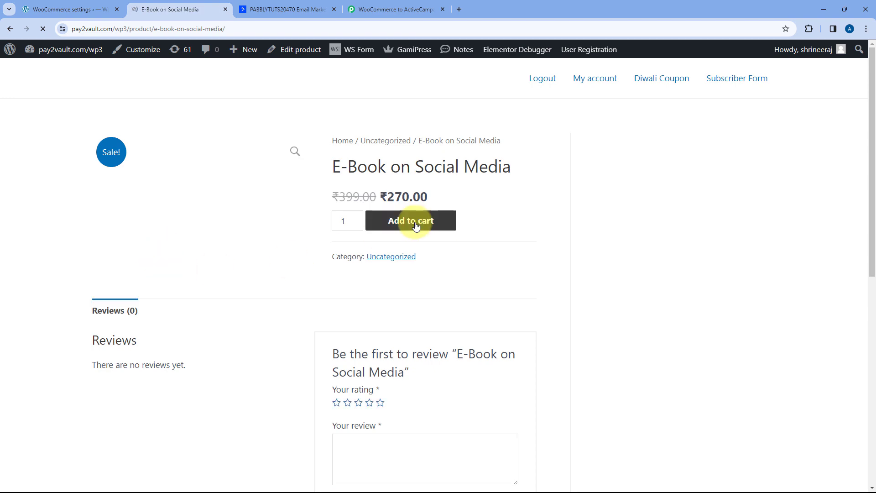
click(386, 221)
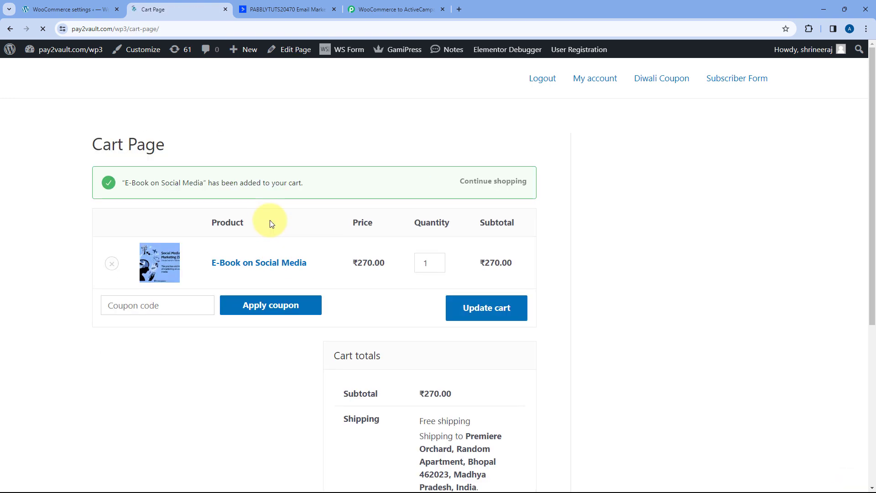
scroll(270, 223, down, 6)
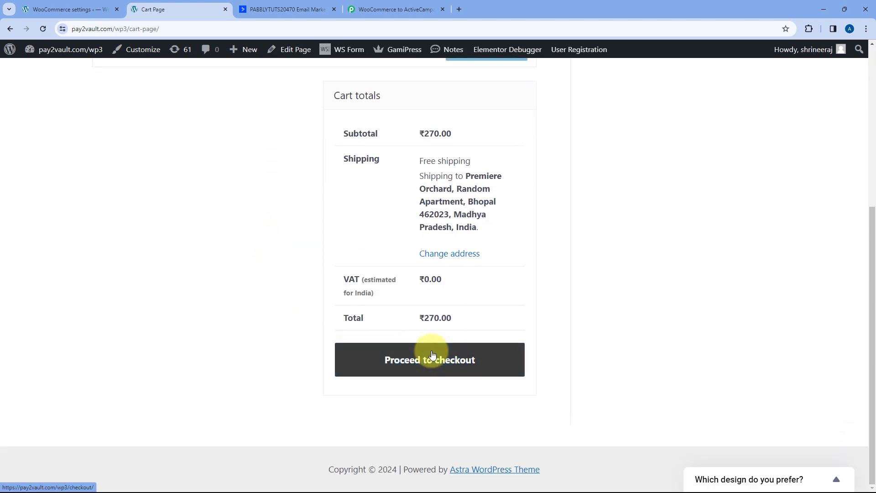
click(432, 355)
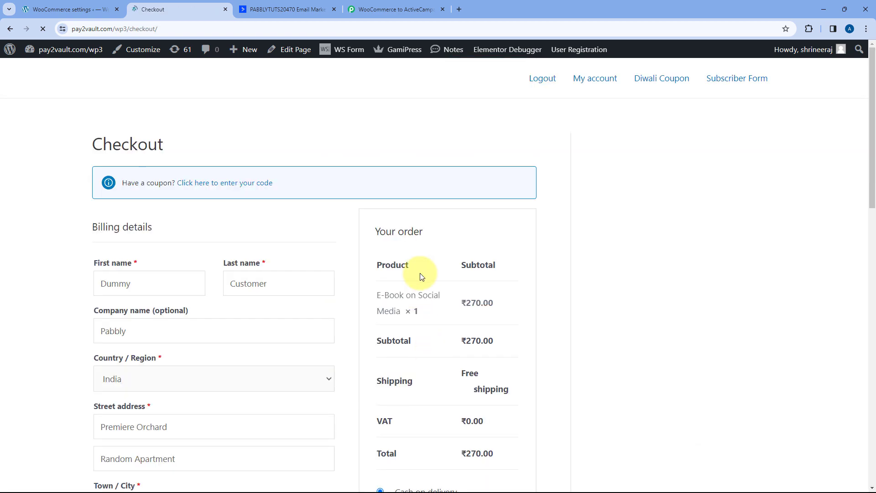
- Check the prefilled billing name, address, phone and email, and place the cash-on-delivery test order
scroll(292, 198, down, 2)
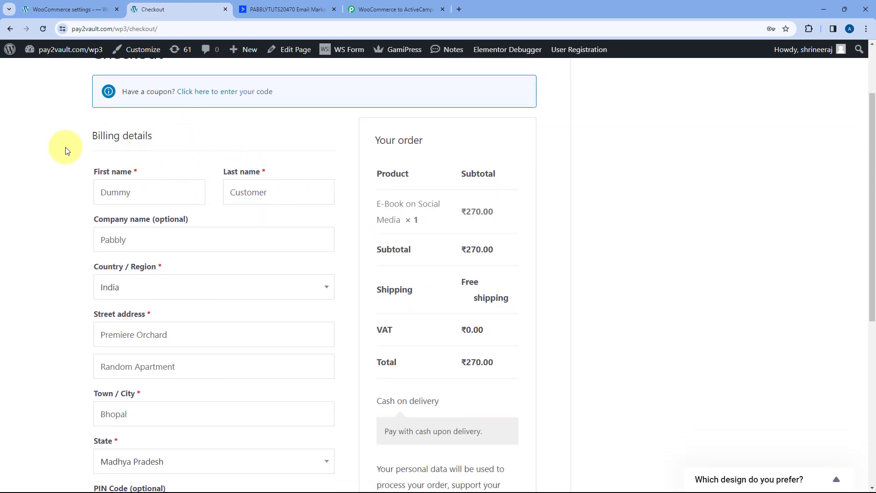
scroll(59, 164, down, 2)
scroll(86, 193, down, 5)
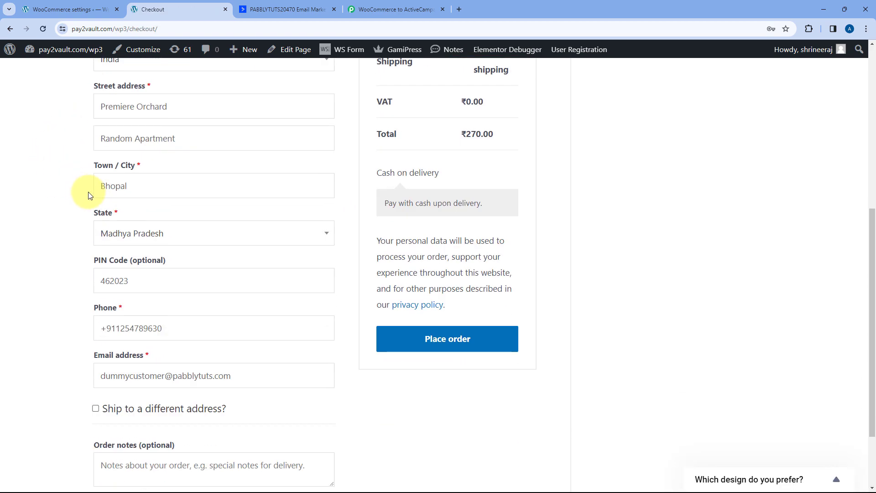
scroll(95, 212, up, 7)
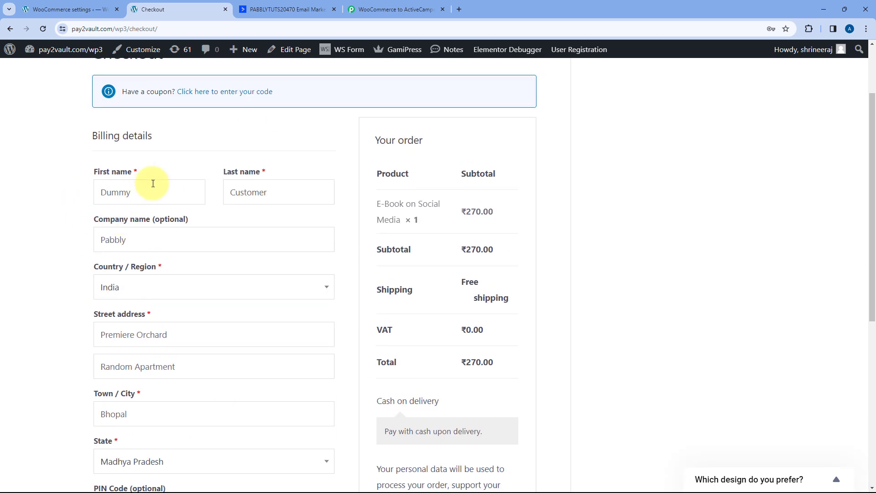
double_click(276, 197)
double_click(102, 193)
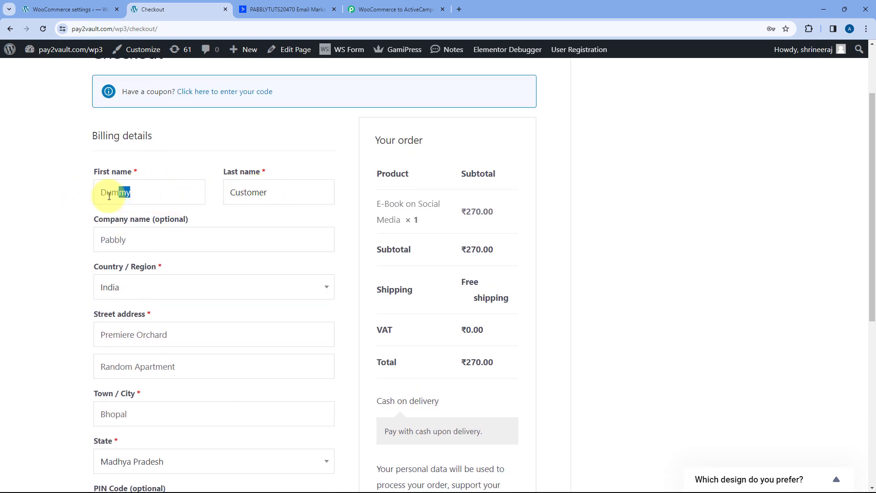
scroll(55, 218, down, 7)
drag(246, 285, 129, 281)
click(157, 239)
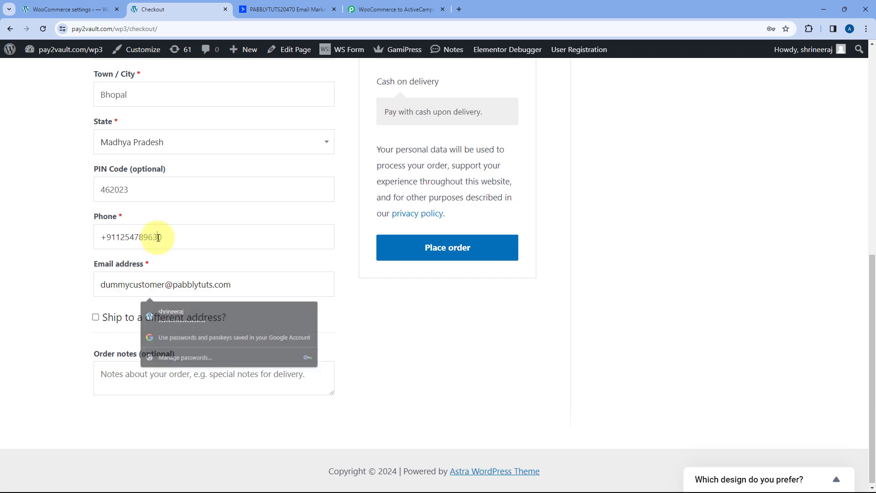
click(454, 248)
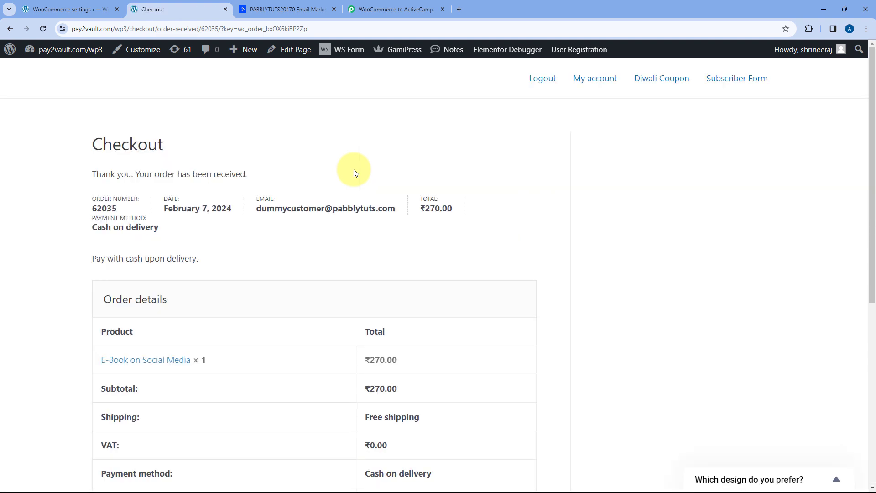
scroll(354, 171, down, 2)
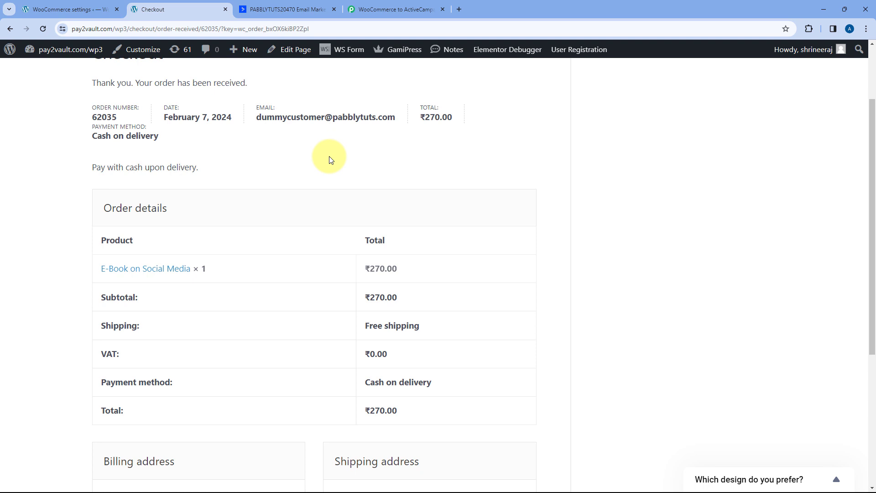
- Switch to the Pabbly Connect workflow and examine the order data captured in the webhook response
click(413, 10)
scroll(174, 190, down, 2)
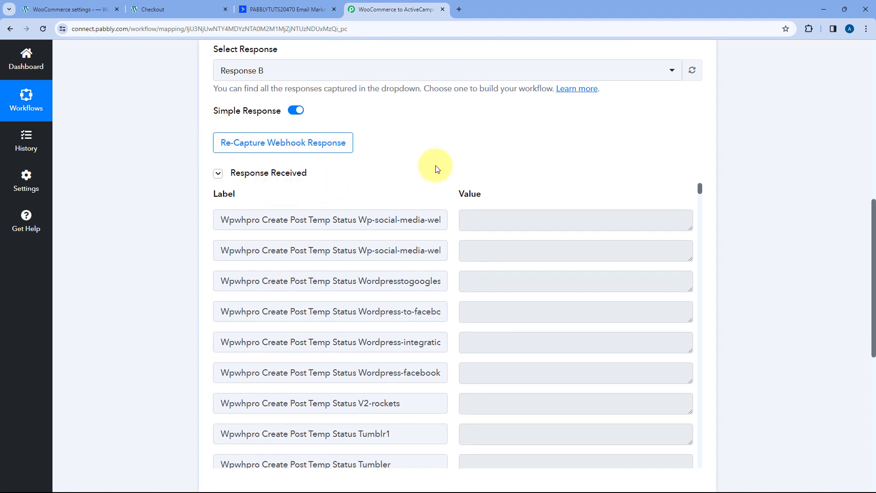
scroll(435, 166, down, 3)
scroll(436, 165, down, 12)
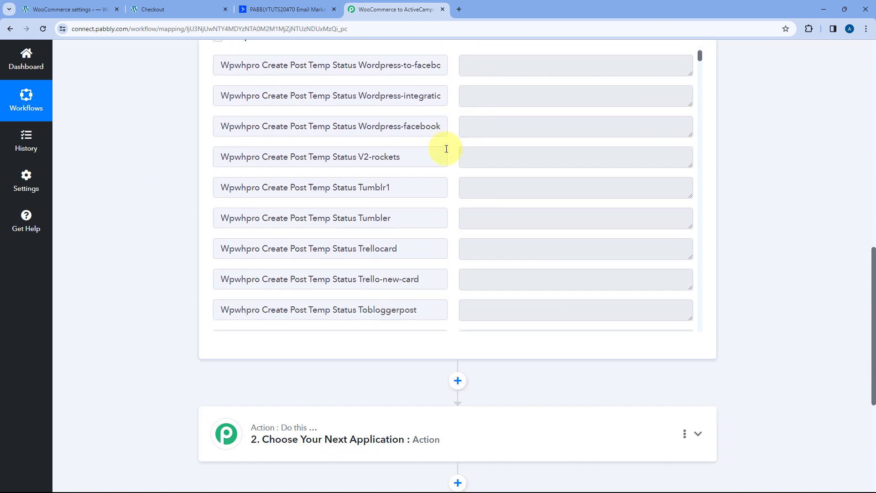
scroll(455, 169, down, 15)
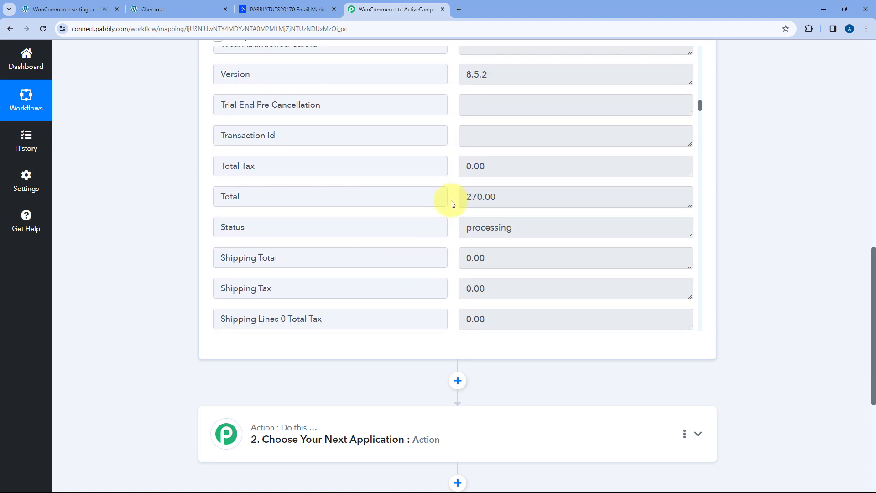
scroll(182, 186, up, 2)
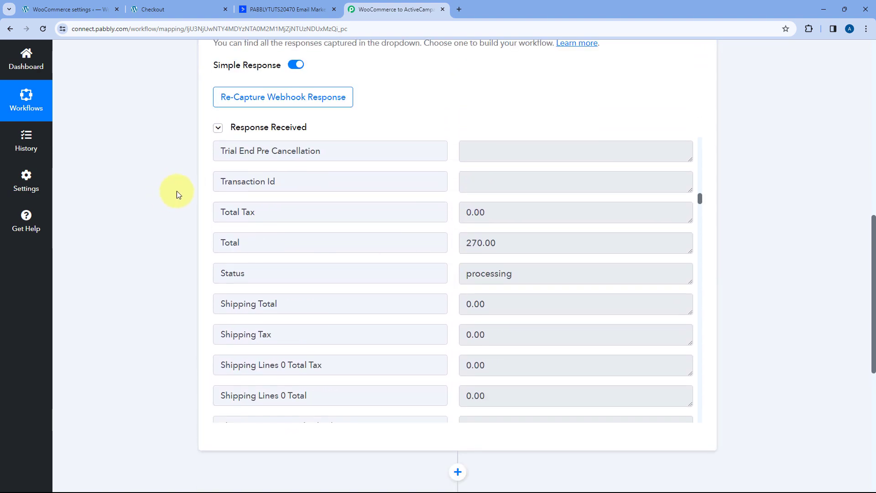
- Compare the total on the shop's order confirmation with the Total value in the captured webhook response
click(213, 14)
scroll(361, 210, down, 2)
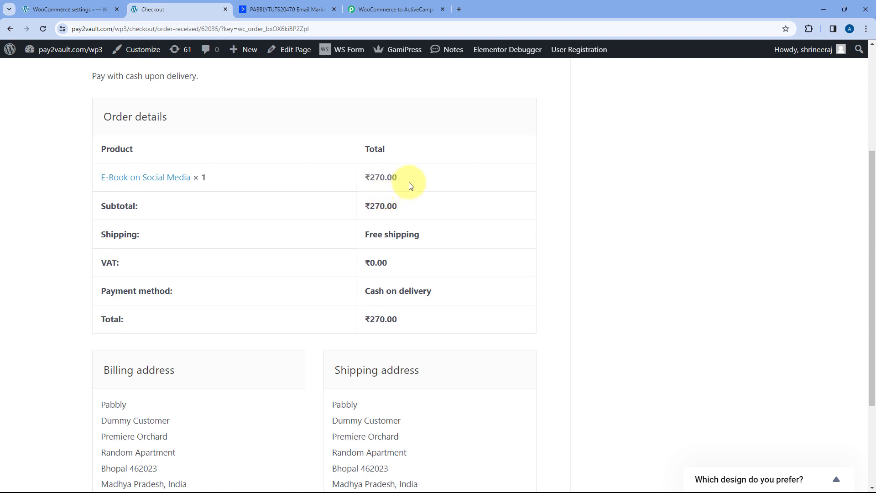
drag(413, 318, 364, 320)
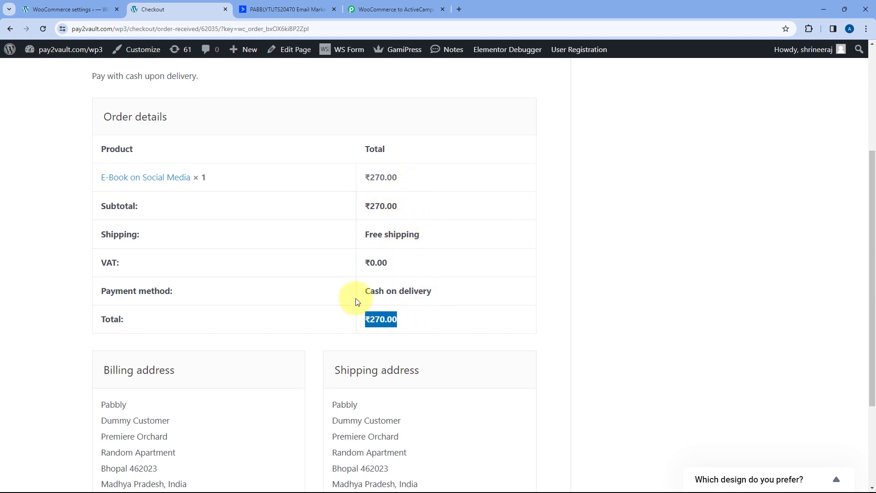
click(396, 9)
drag(504, 244, 453, 238)
click(452, 241)
- Examine the shipping first name and last name fields in the captured webhook response
scroll(452, 241, down, 6)
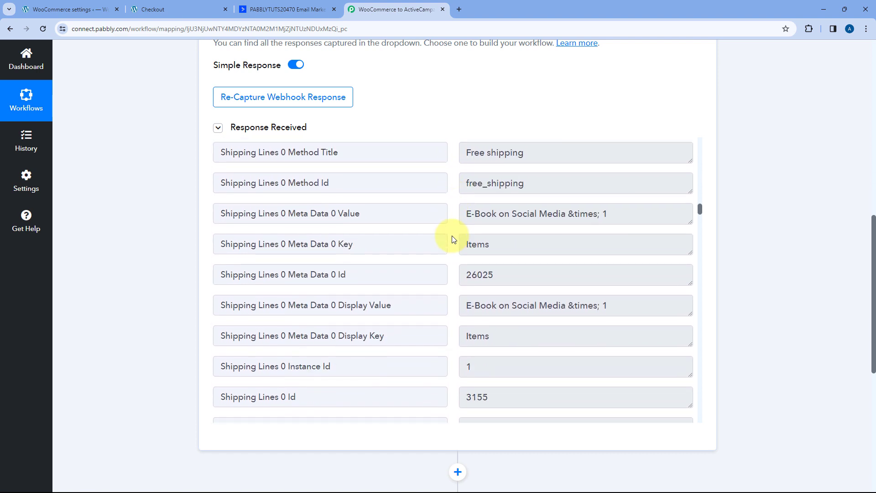
scroll(453, 239, down, 7)
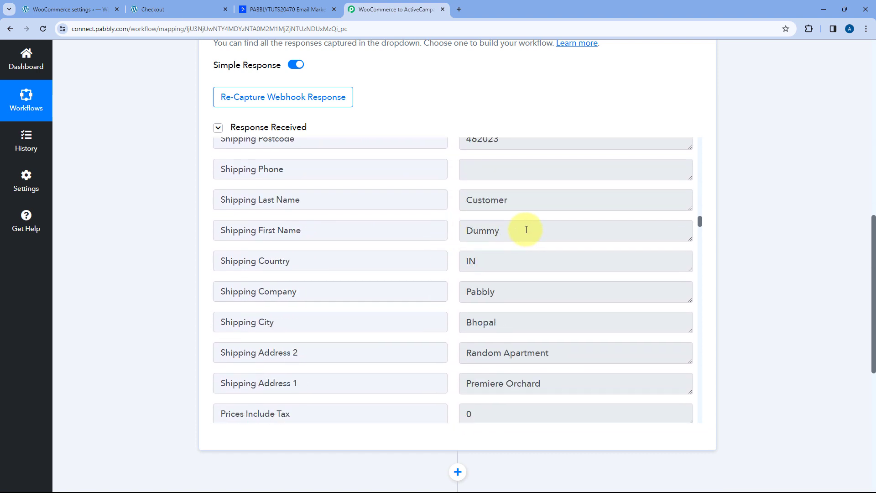
drag(526, 230, 433, 232)
drag(520, 205, 462, 208)
drag(528, 238, 459, 236)
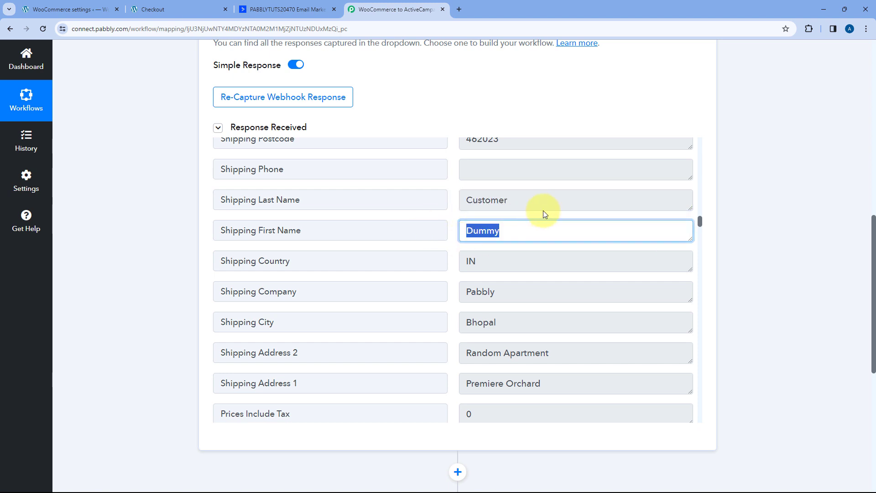
- Examine the shipping country, company, city and address fields in the captured webhook response
drag(538, 208, 440, 217)
scroll(475, 247, down, 1)
drag(501, 213, 460, 213)
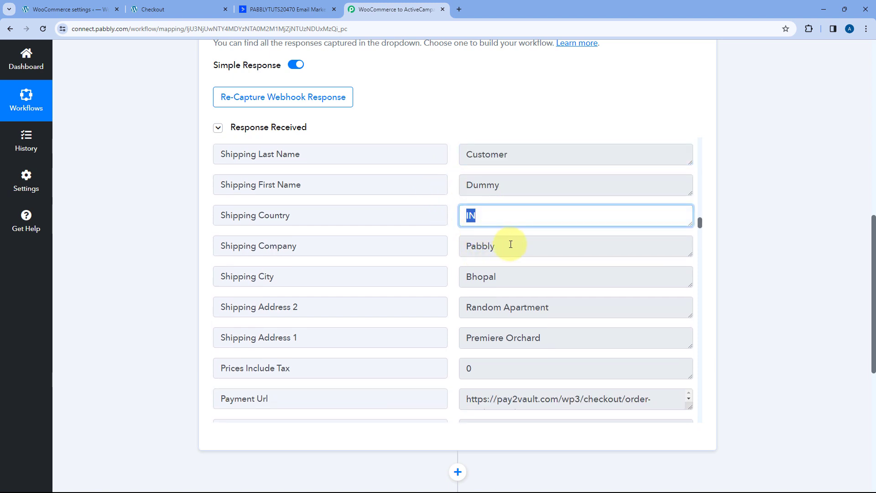
drag(508, 245, 461, 246)
drag(506, 277, 446, 281)
scroll(522, 253, down, 2)
drag(550, 219, 447, 232)
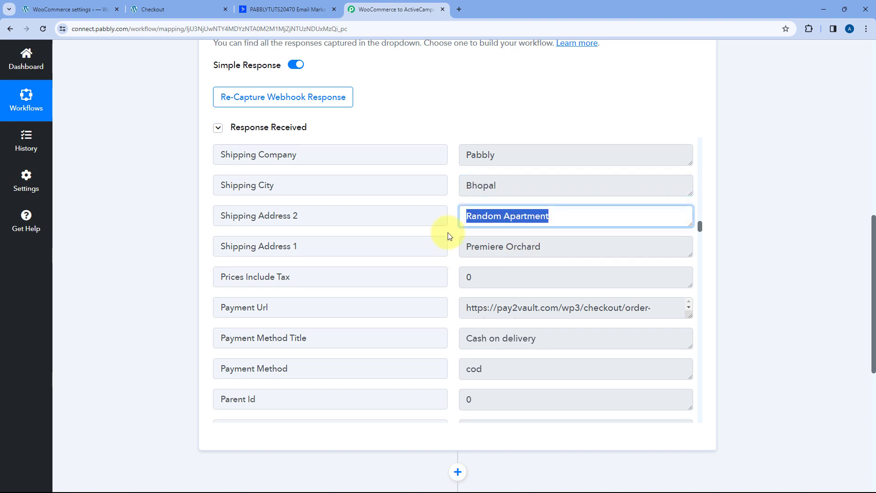
drag(543, 250, 429, 249)
- Find the Line Items 0 Name field in the captured webhook response and examine the ordered product's name
scroll(443, 254, down, 3)
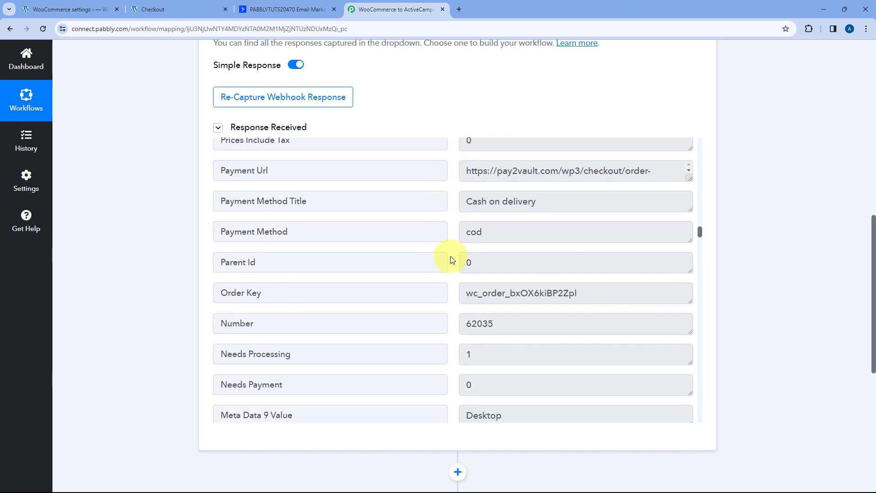
scroll(451, 260, down, 11)
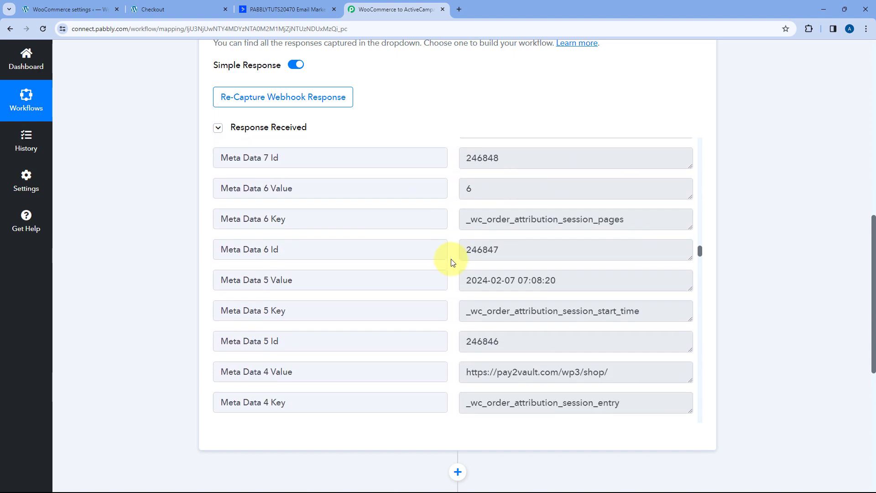
scroll(452, 263, down, 17)
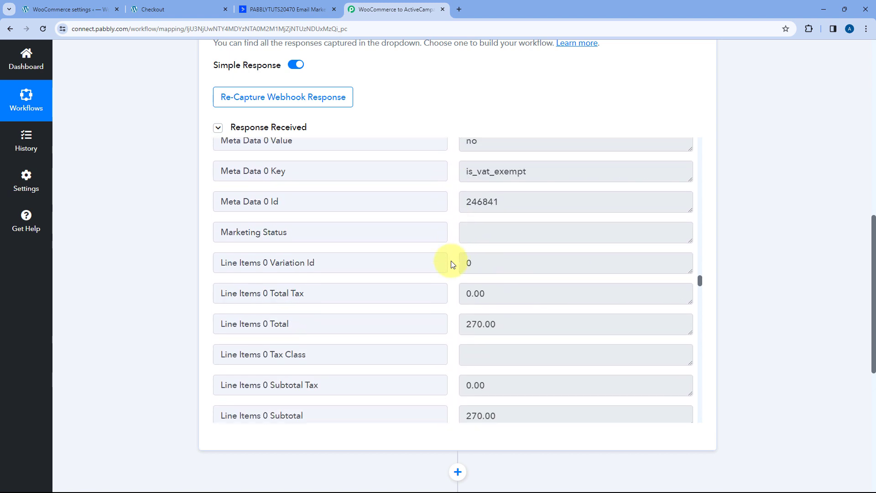
scroll(452, 264, down, 8)
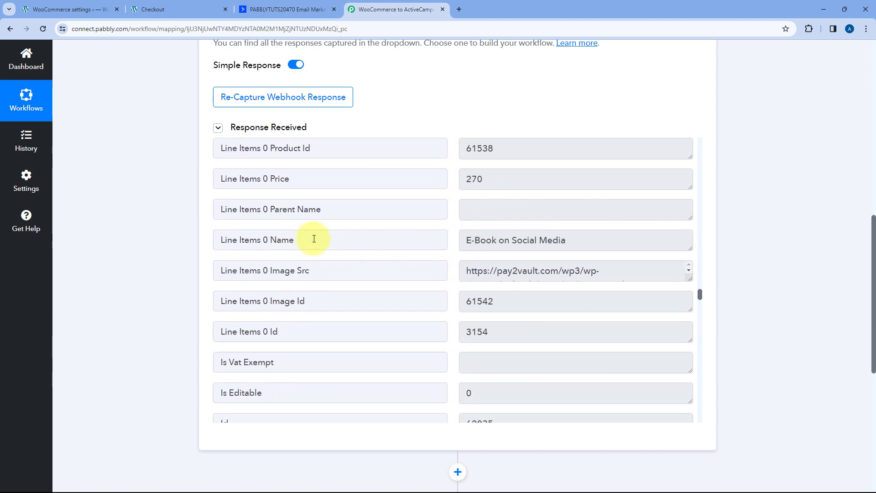
drag(313, 239, 227, 239)
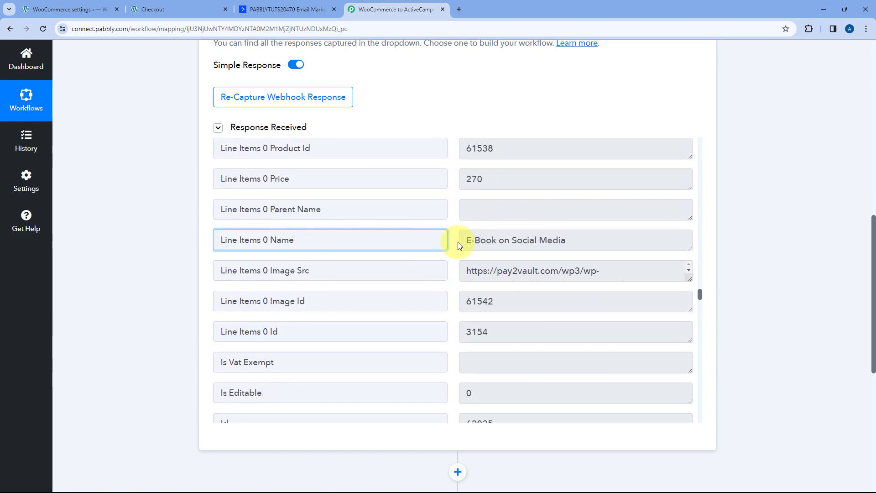
drag(462, 241, 579, 243)
click(577, 242)
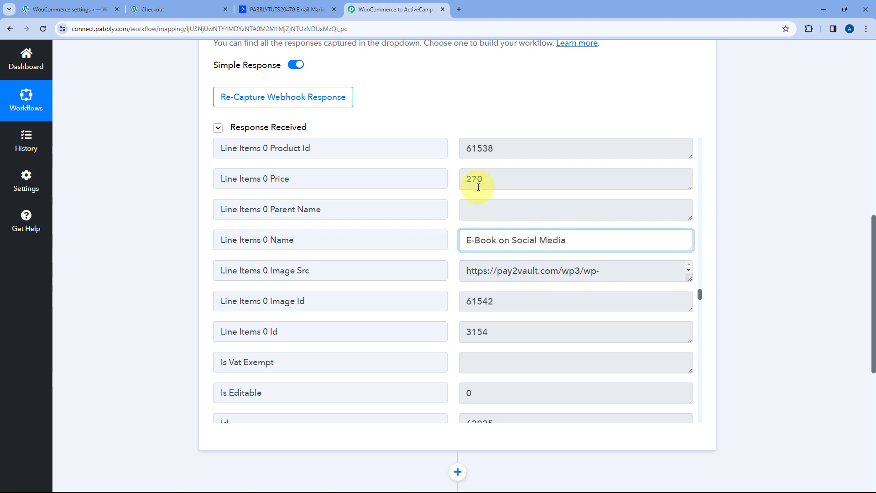
- Compare the product name on the shop's order confirmation with the Line Items 0 Name value in the webhook response
click(183, 9)
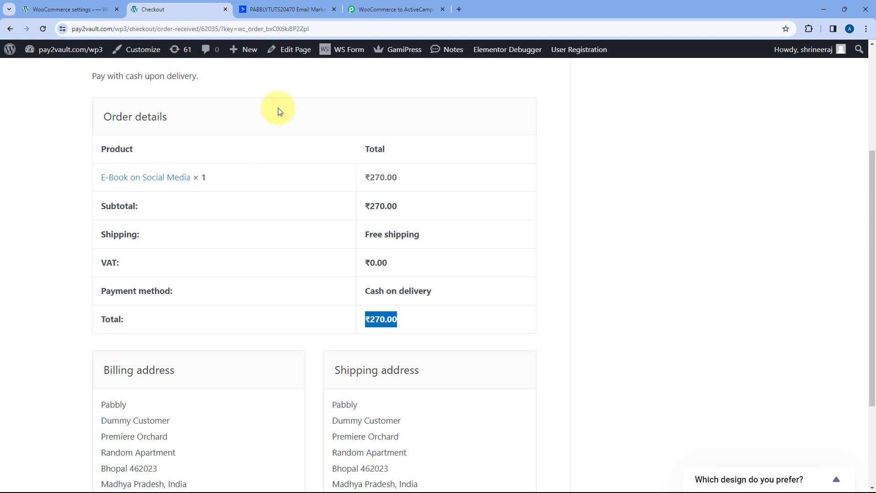
click(369, 2)
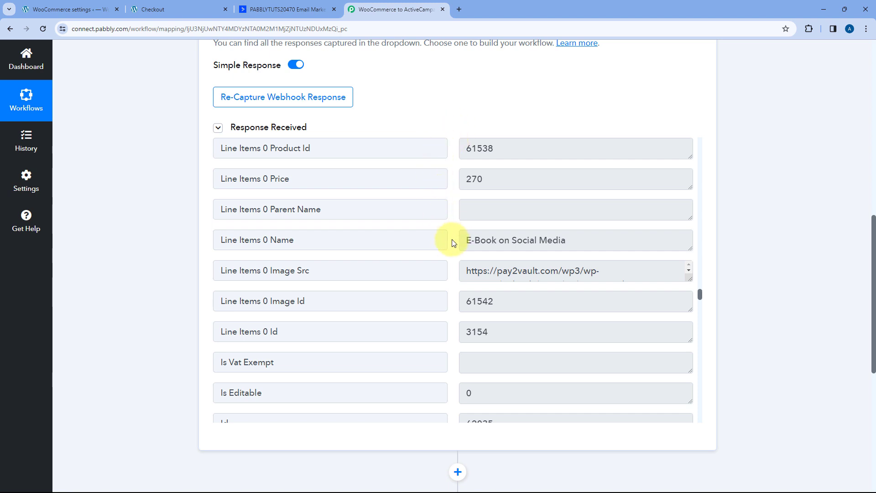
drag(465, 242, 567, 240)
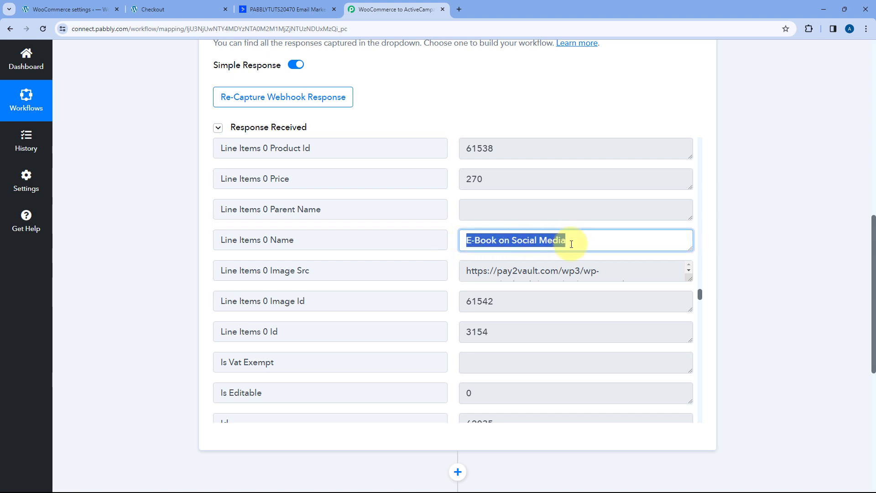
click(571, 244)
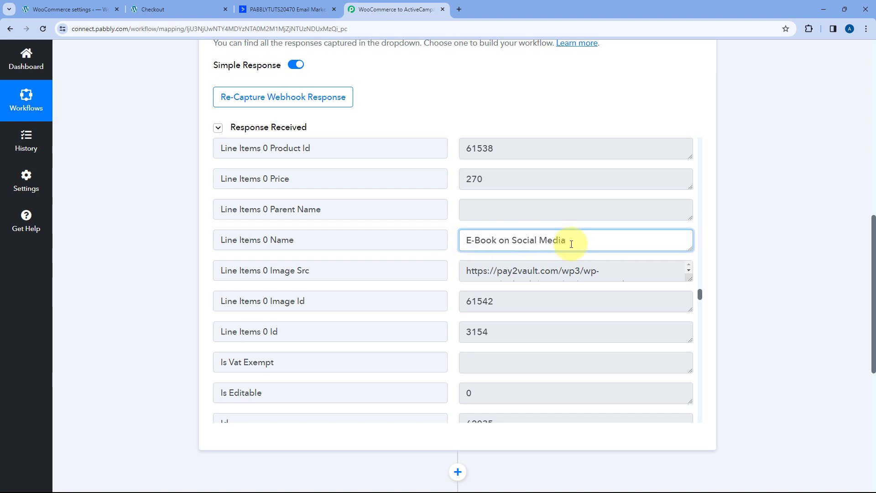
click(447, 121)
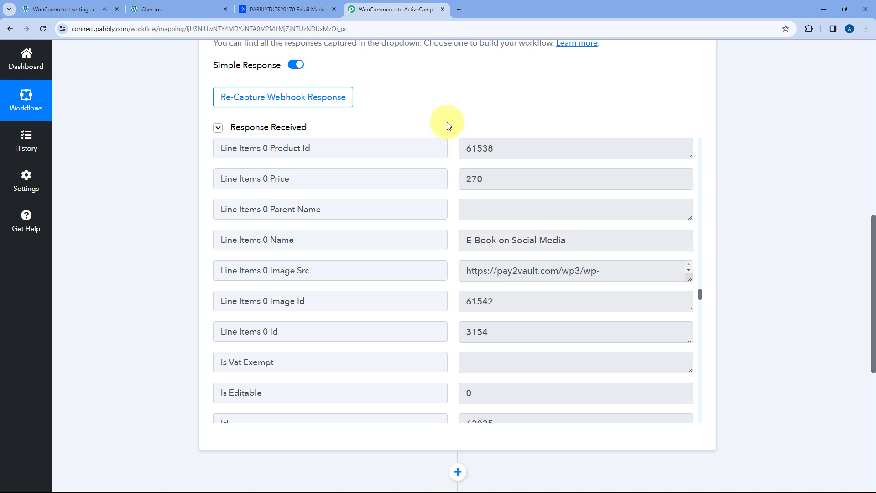
- Expand the workflow's second step, search the apps for "Act" and choose ActiveCampaign as the action app
scroll(447, 231, up, 12)
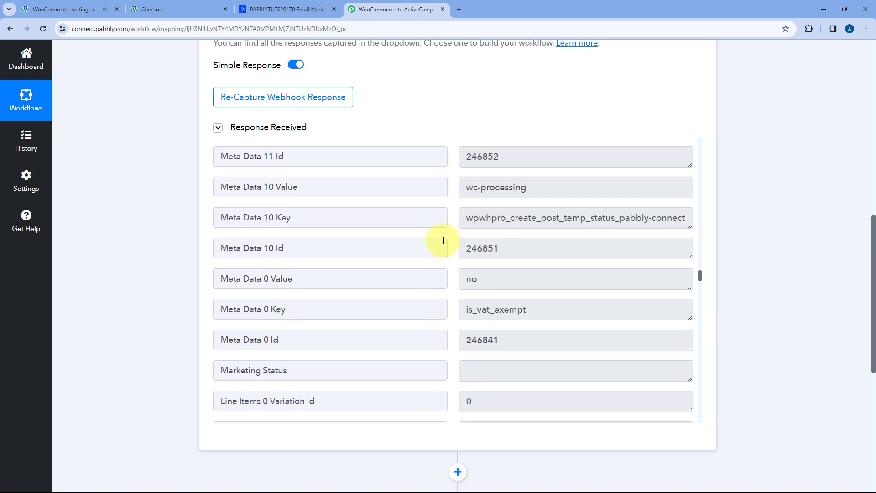
scroll(443, 240, up, 20)
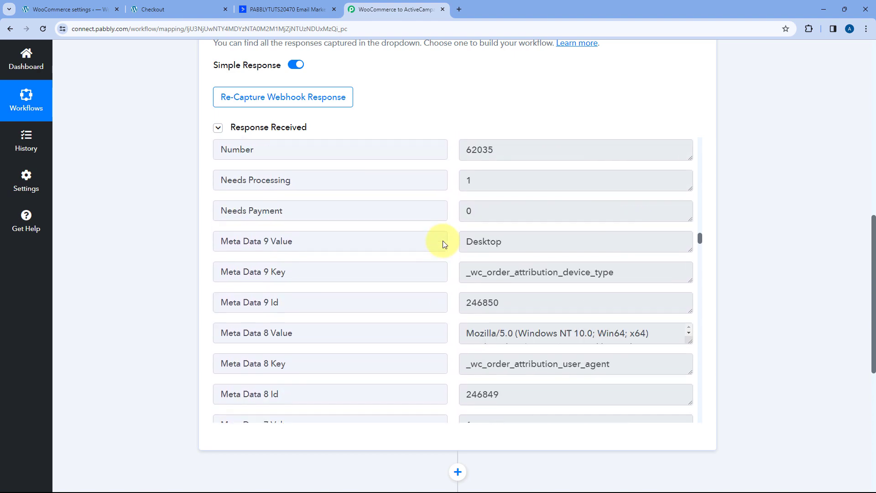
scroll(443, 239, up, 15)
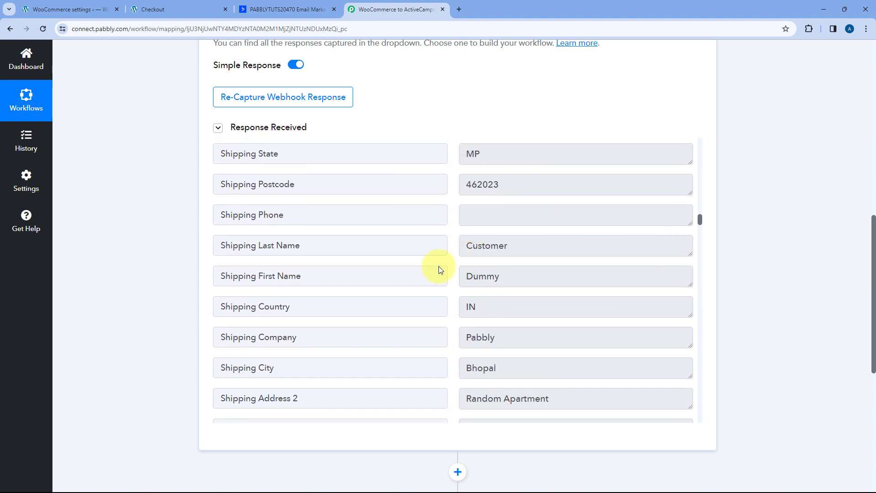
scroll(170, 227, down, 7)
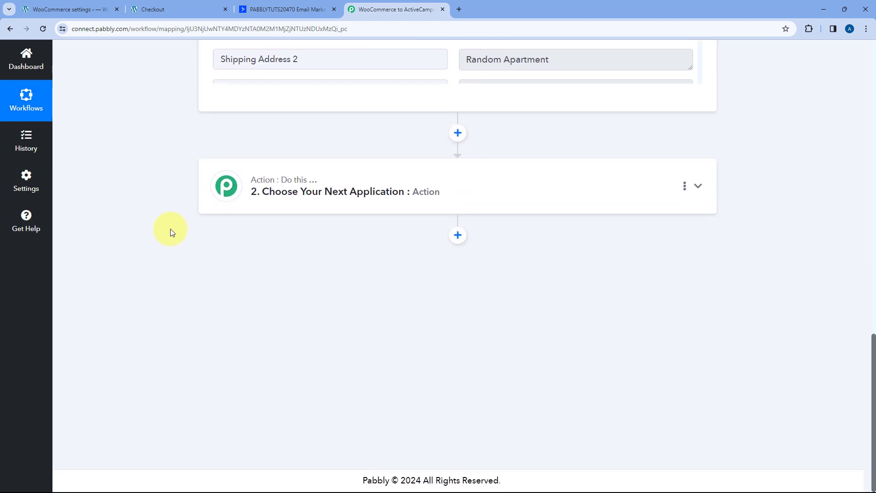
click(422, 181)
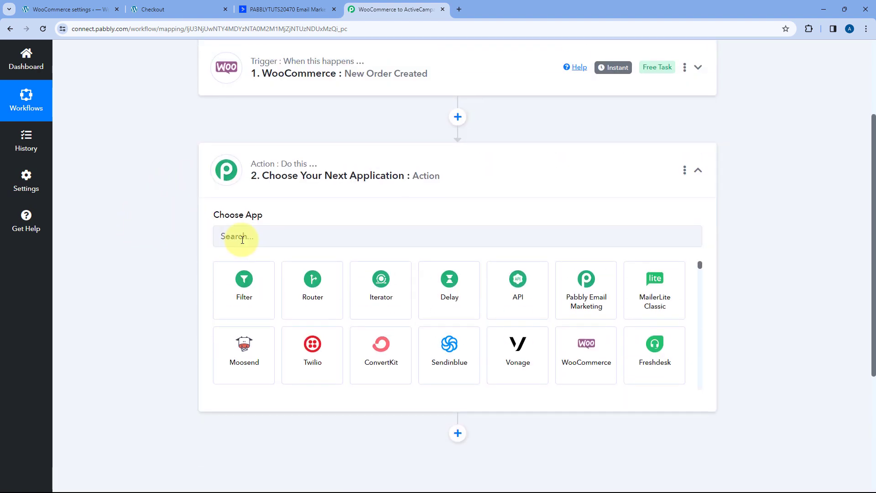
click(242, 236)
text(Act)
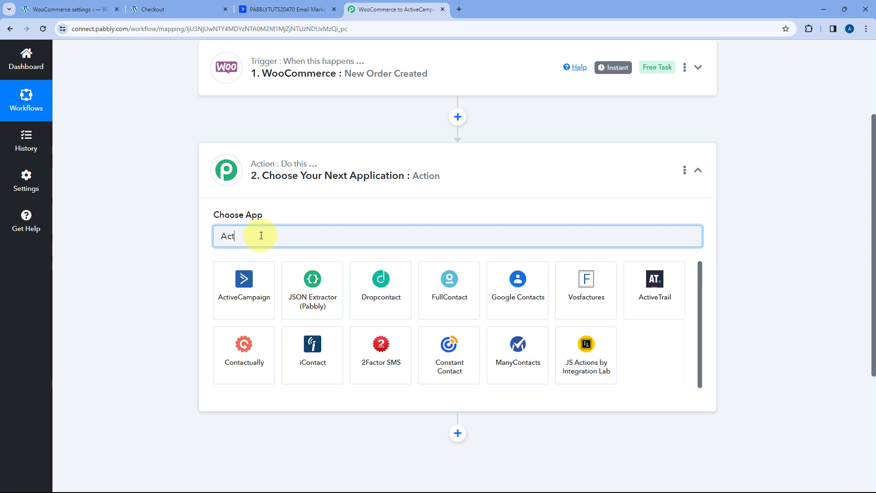
click(244, 287)
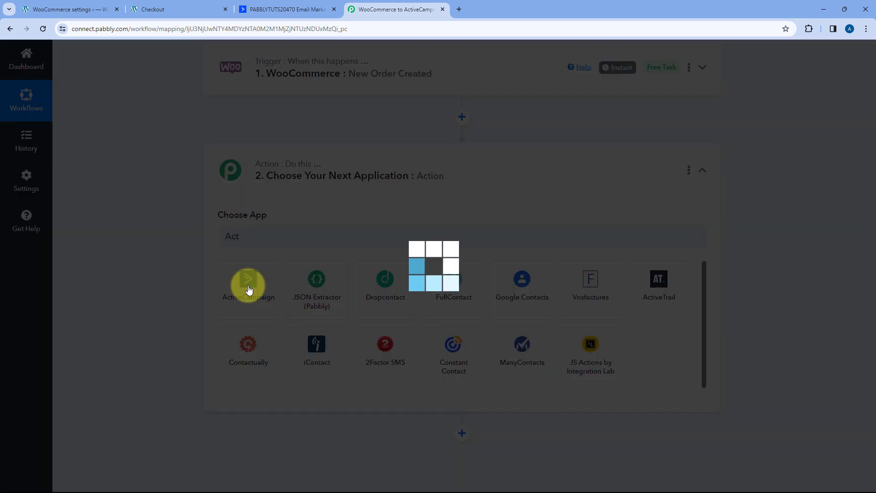
- Set the ActiveCampaign action event to Create or Update Contact
scroll(152, 247, down, 2)
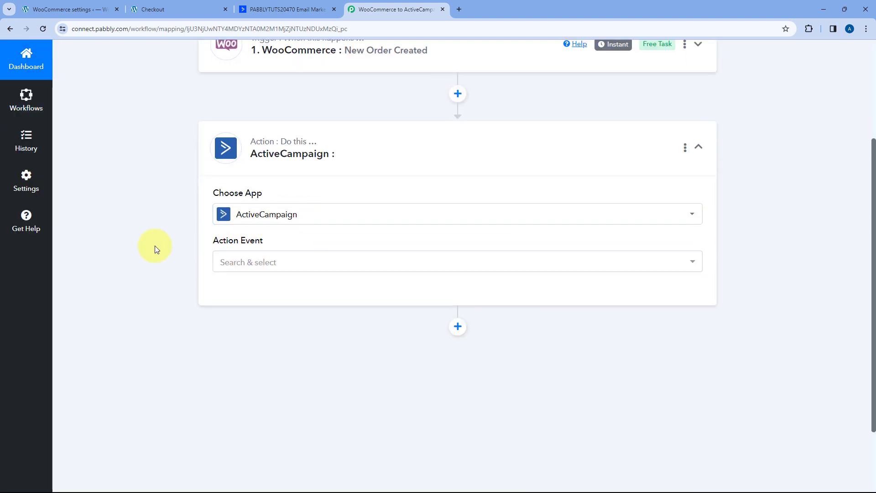
click(287, 194)
scroll(171, 218, down, 1)
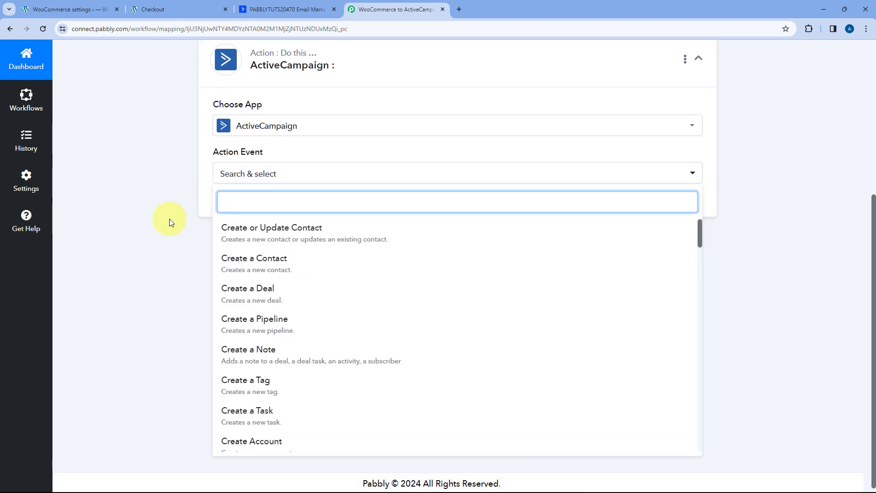
click(287, 226)
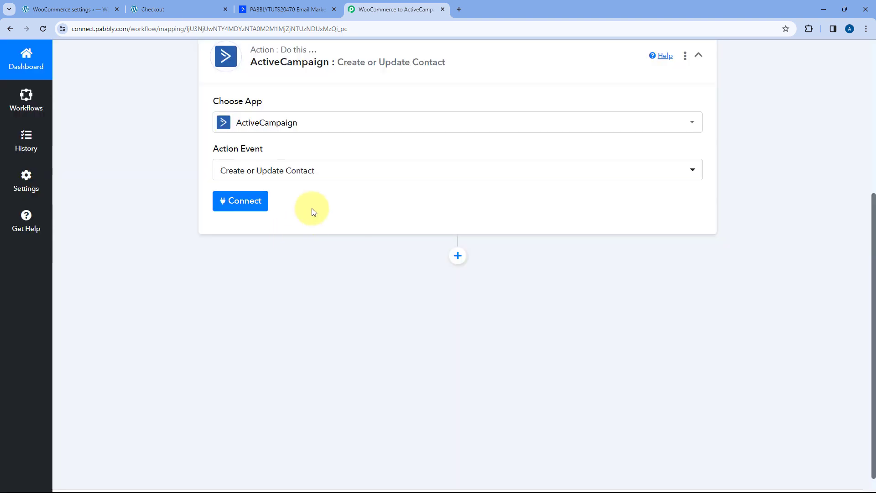
- Start connecting the ActiveCampaign account by adding a new connection and bring up its API Key and URL fields
click(244, 204)
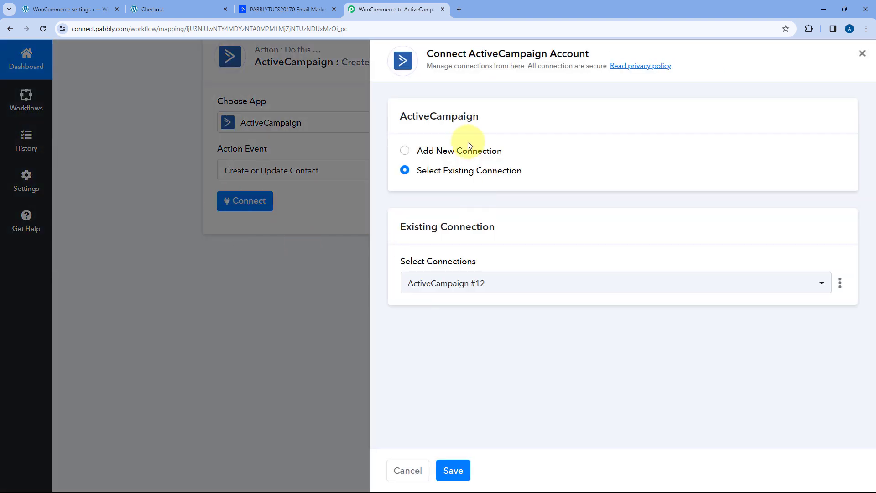
click(404, 151)
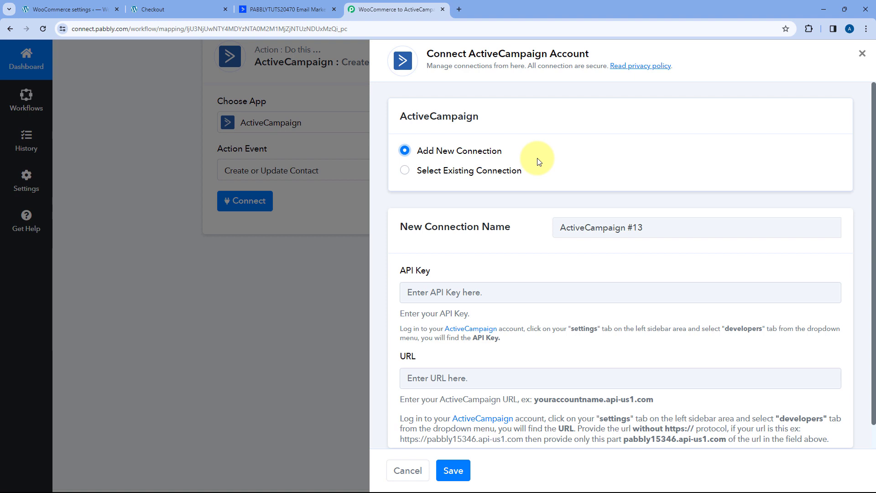
scroll(496, 219, down, 1)
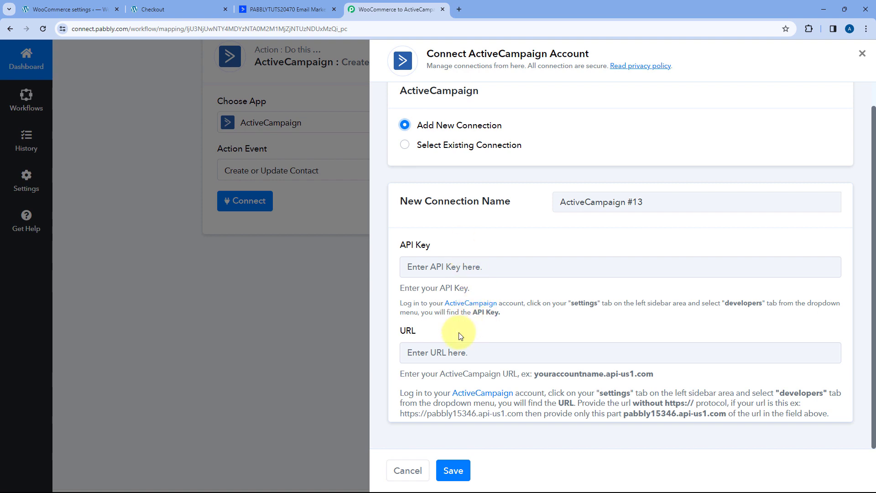
- Switch to ActiveCampaign, open the Developer settings and copy the account's API URL
click(281, 7)
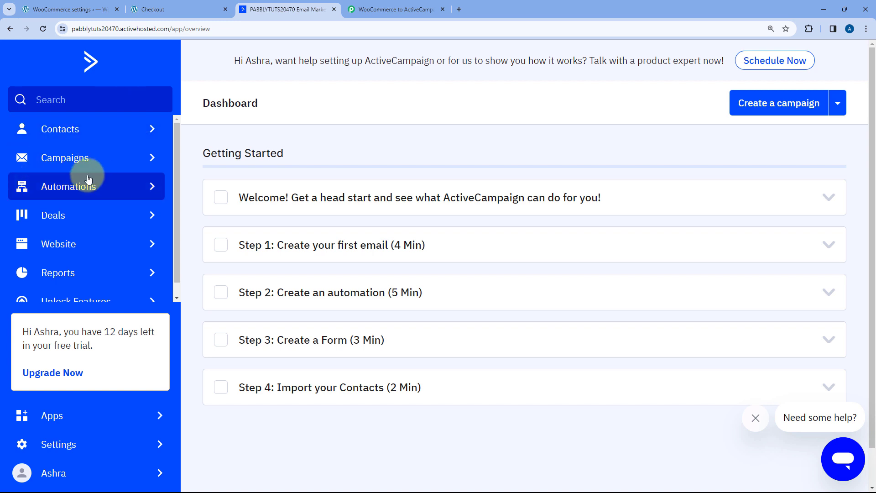
click(61, 445)
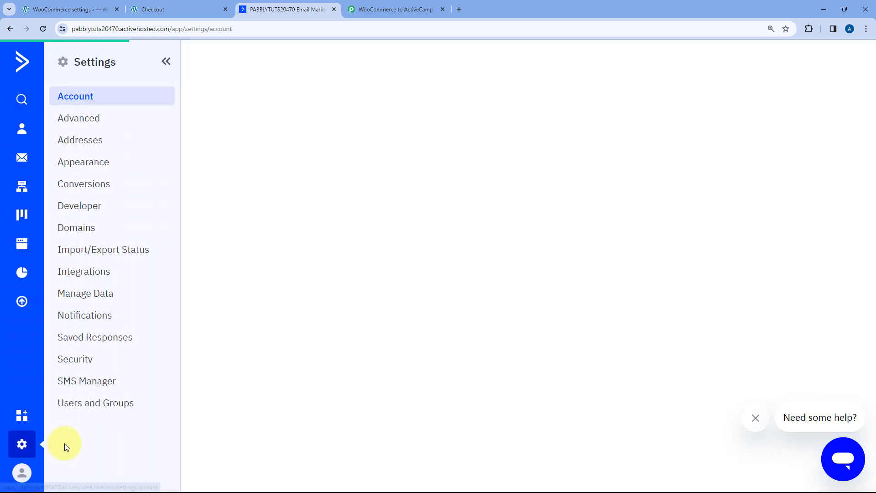
click(91, 206)
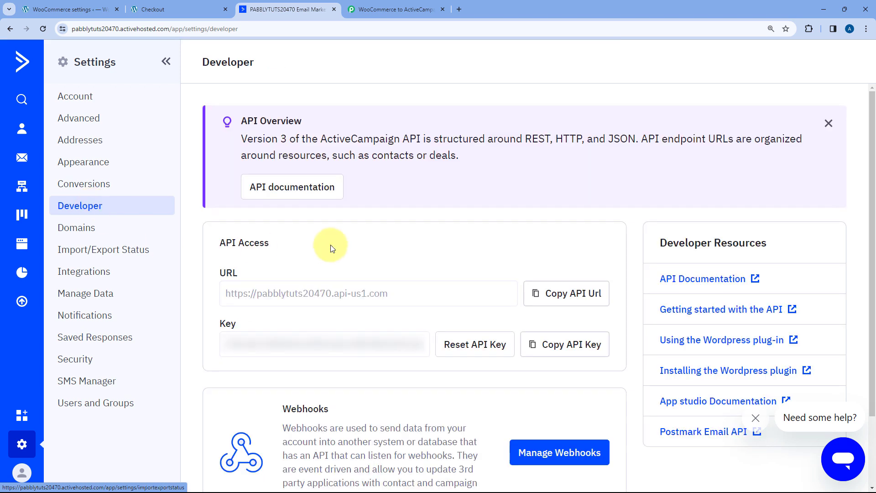
scroll(330, 245, down, 2)
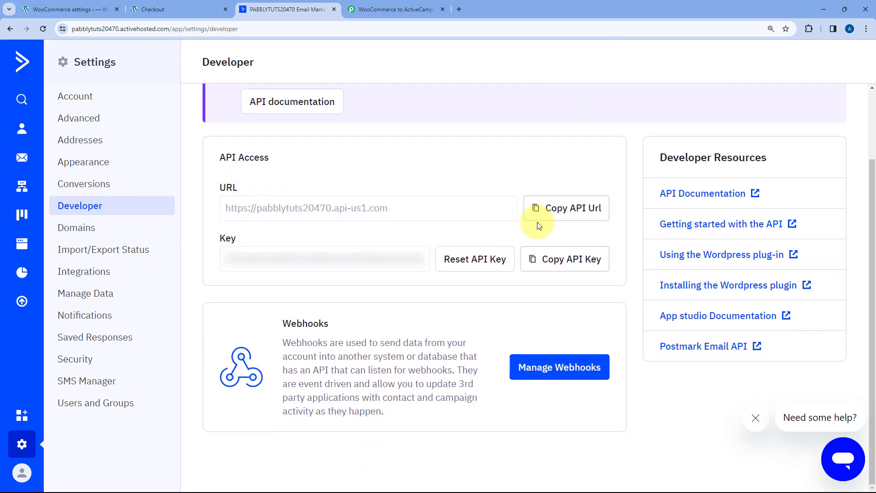
click(559, 213)
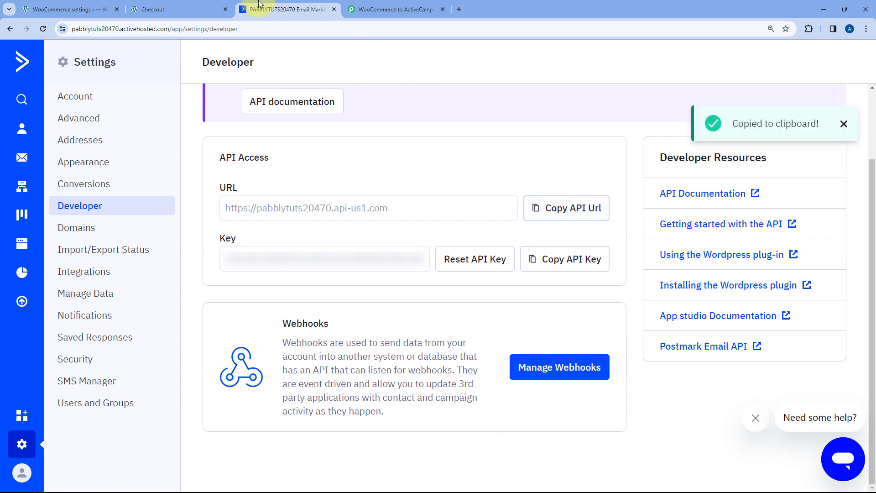
click(393, 9)
right_click(436, 353)
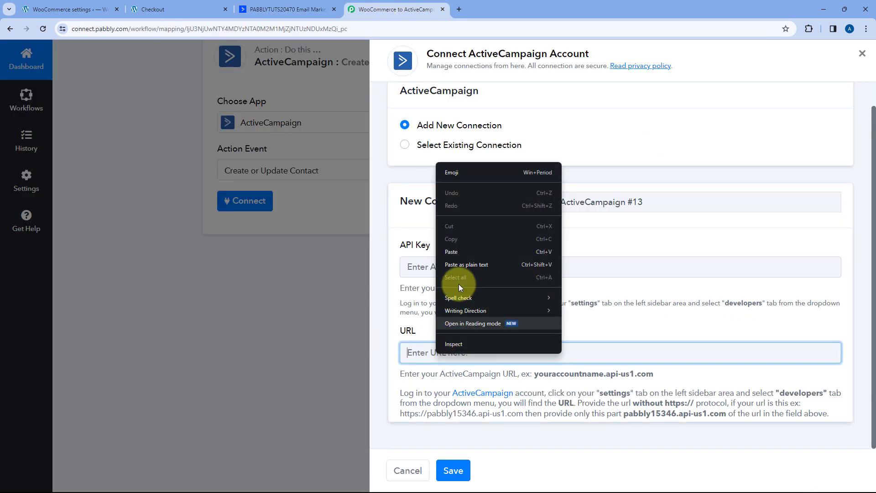
click(413, 255)
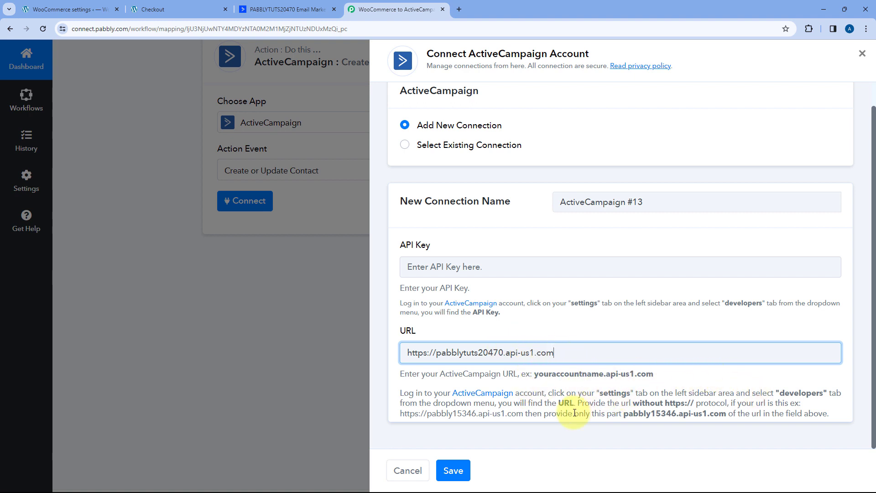
drag(637, 405, 682, 400)
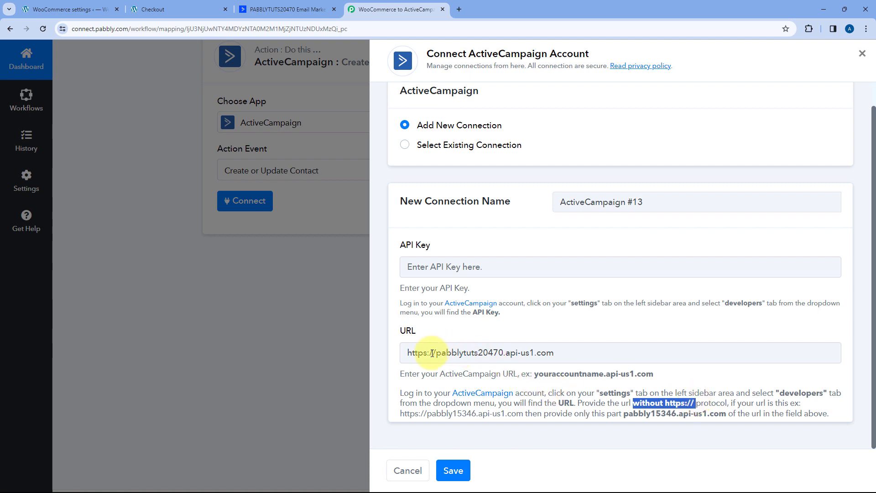
drag(437, 355, 403, 356)
key(BackSpace)
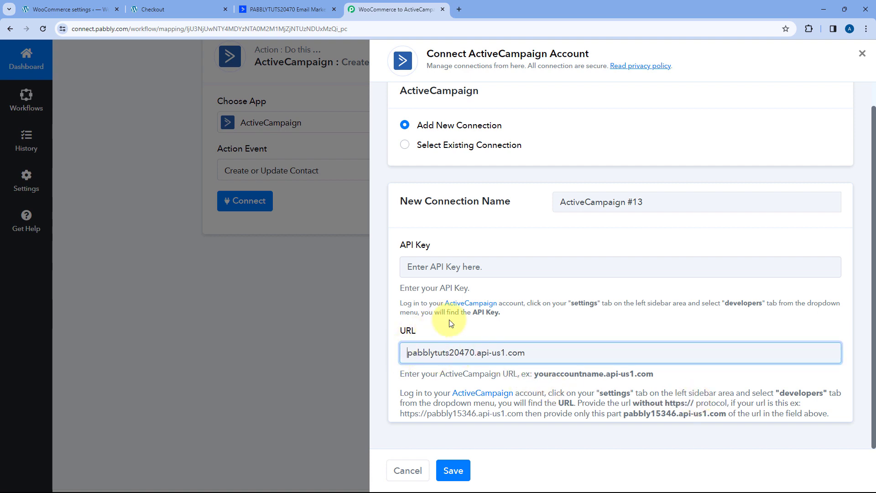
- Switch to ActiveCampaign and copy the API key from the Developer settings
click(451, 325)
click(303, 9)
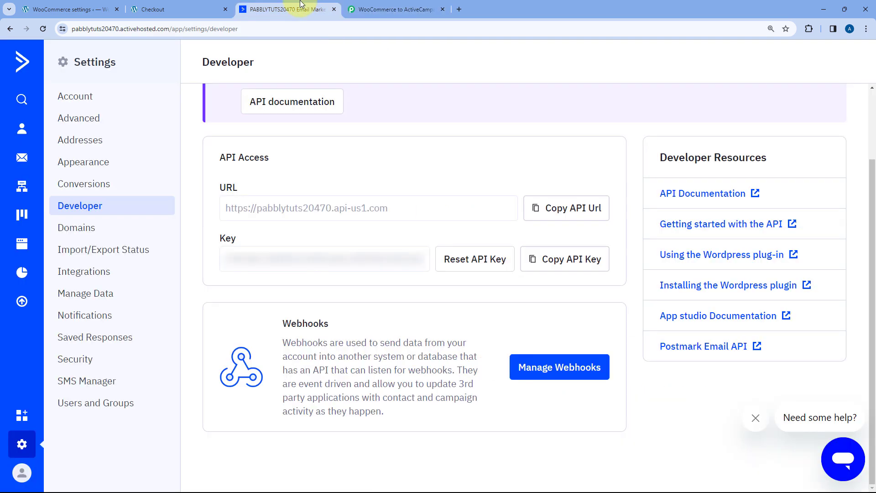
click(561, 258)
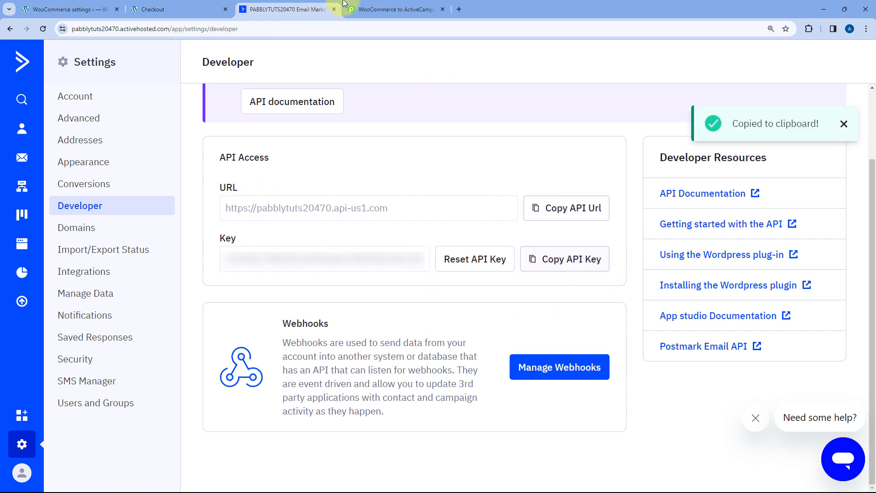
- Back in Pabbly Connect, paste the API key into the new connection's API Key field and save the connection
click(360, 9)
right_click(433, 271)
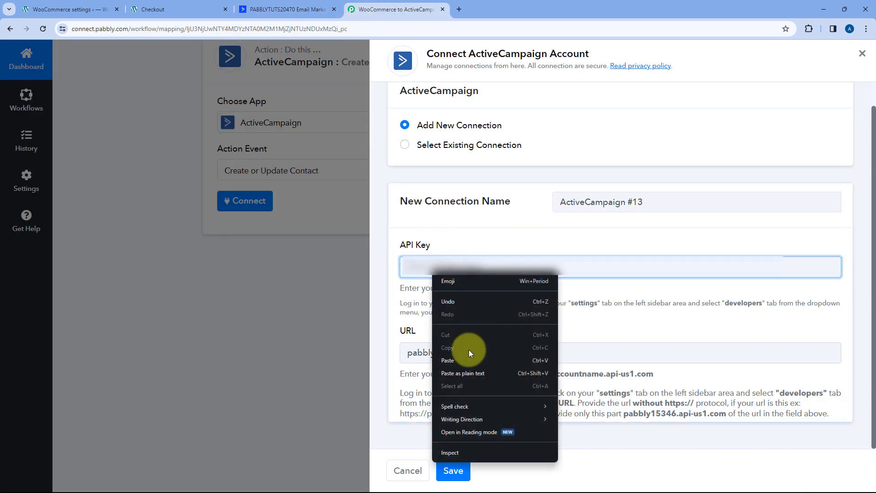
click(464, 360)
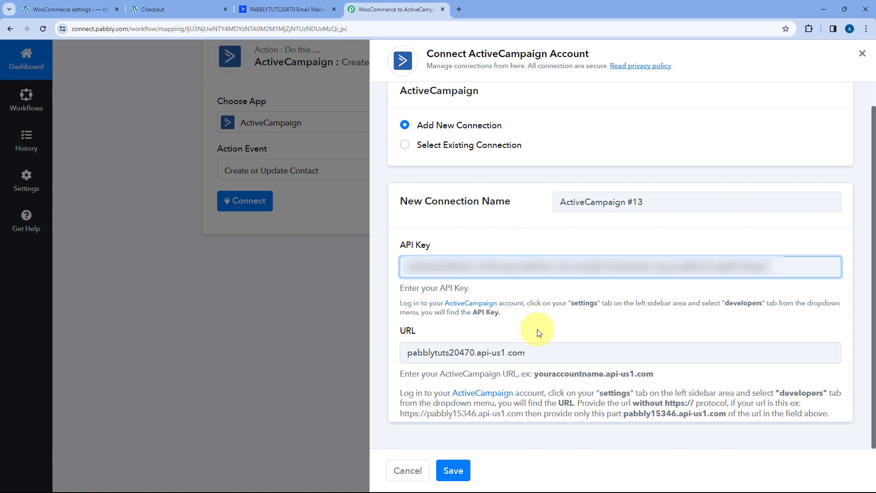
click(458, 478)
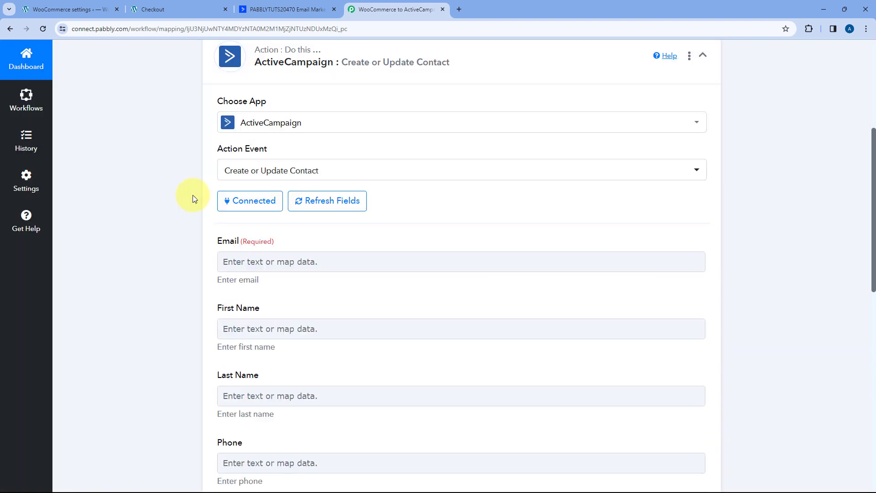
- Examine the order data received by the WooCommerce trigger for the billing details that match the ActiveCampaign contact fields, especially Billing Email
scroll(192, 195, down, 2)
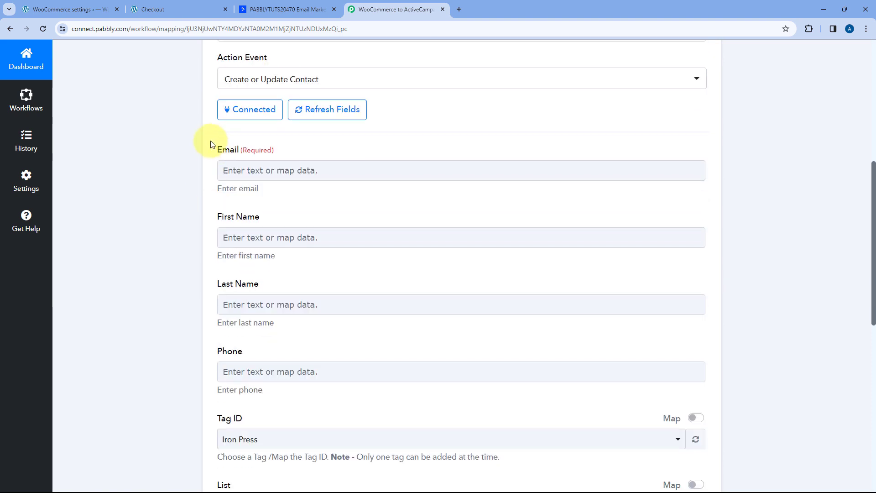
click(341, 172)
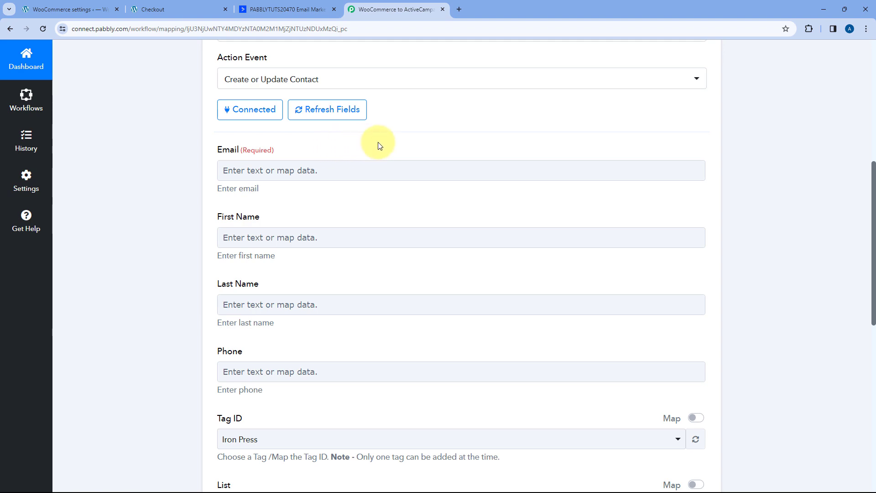
scroll(378, 145, up, 10)
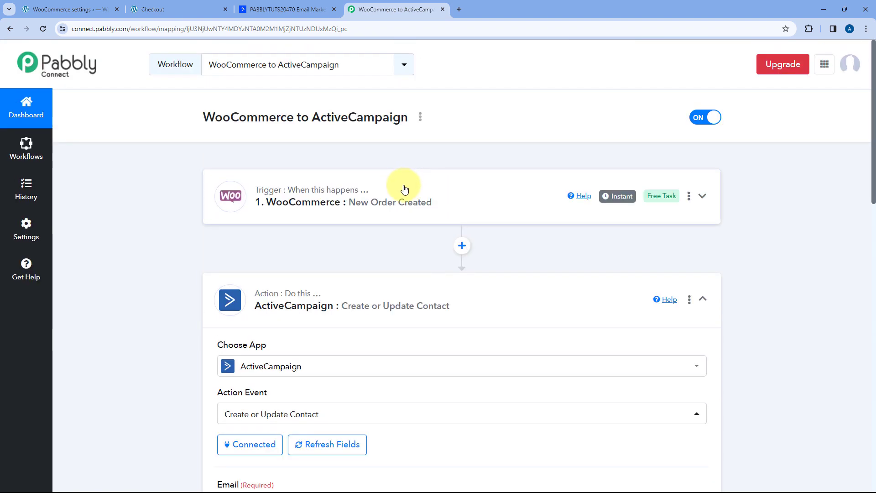
scroll(155, 219, down, 13)
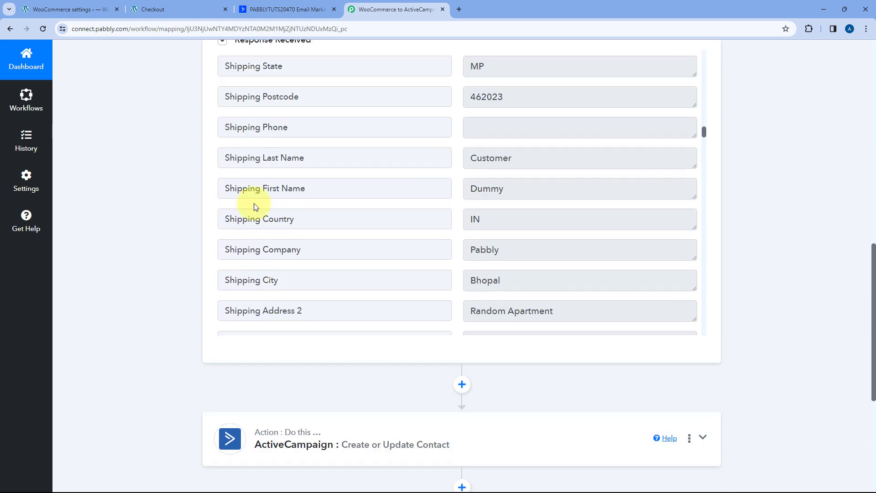
scroll(473, 148, down, 20)
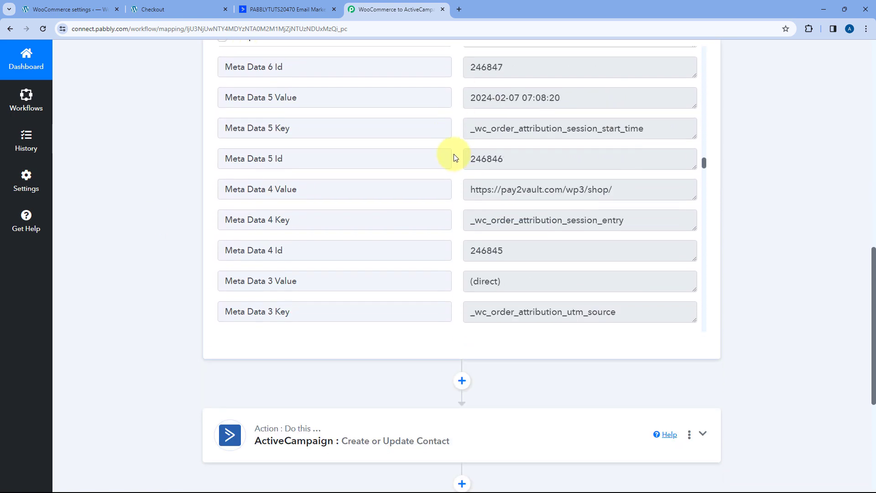
scroll(454, 165, down, 20)
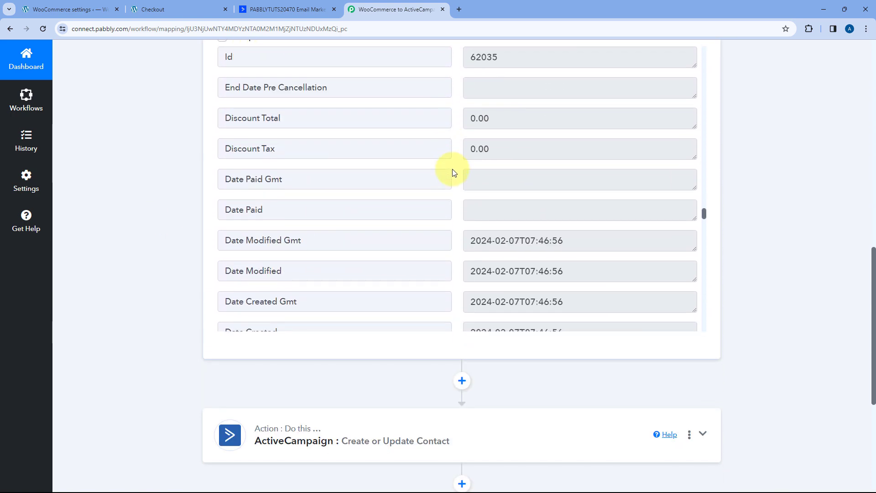
scroll(453, 171, down, 10)
scroll(452, 171, up, 1)
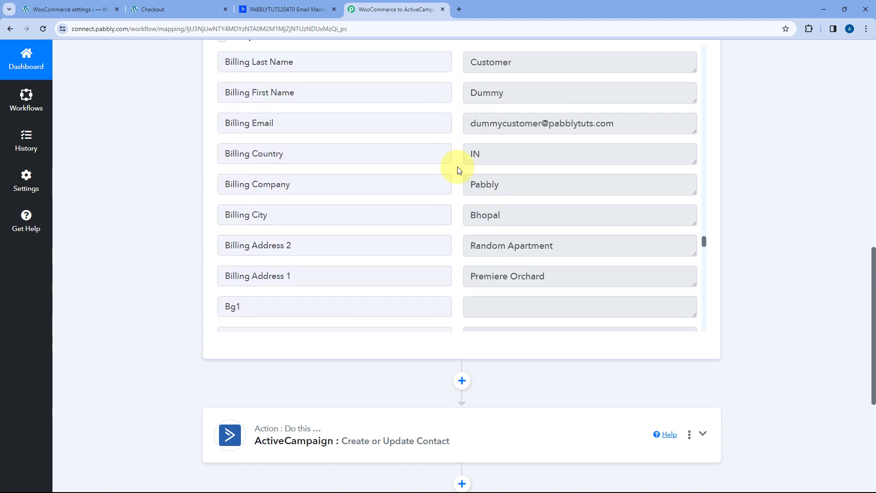
drag(468, 126, 629, 122)
click(629, 121)
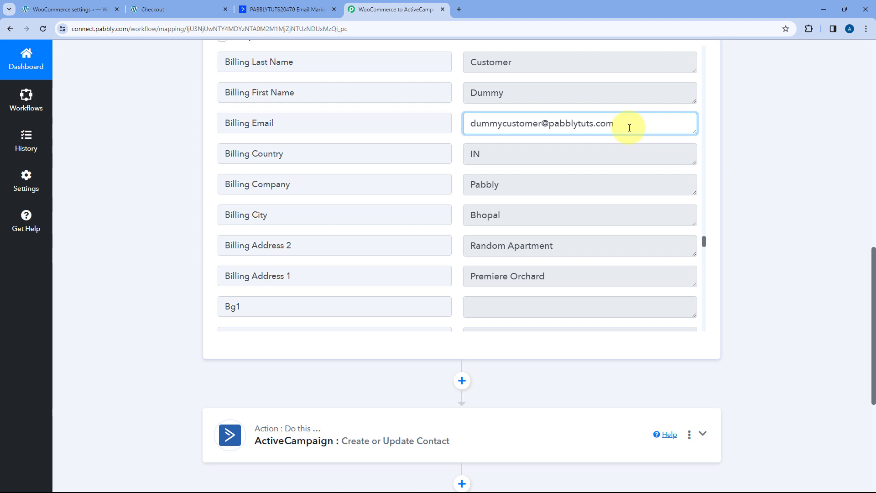
drag(633, 126, 465, 125)
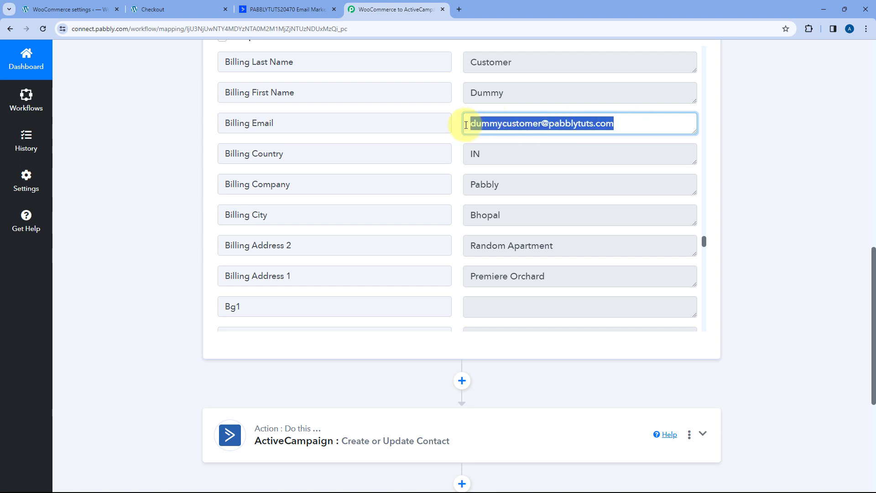
click(454, 127)
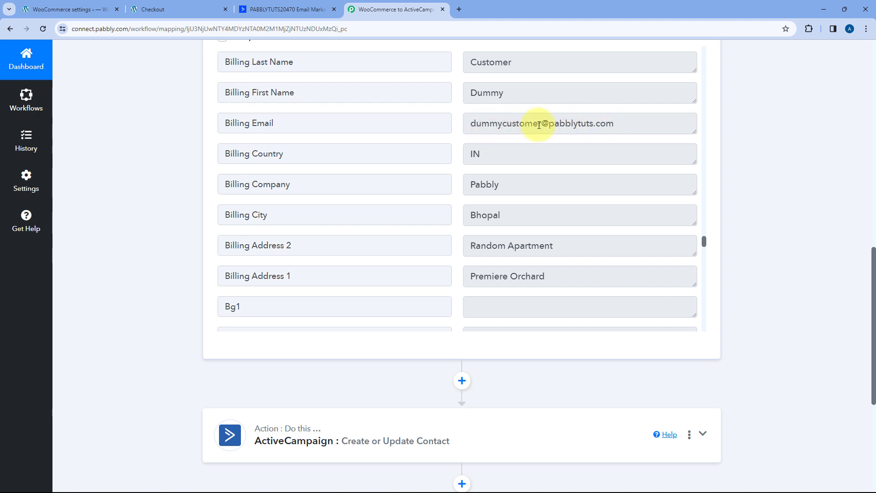
scroll(169, 151, down, 5)
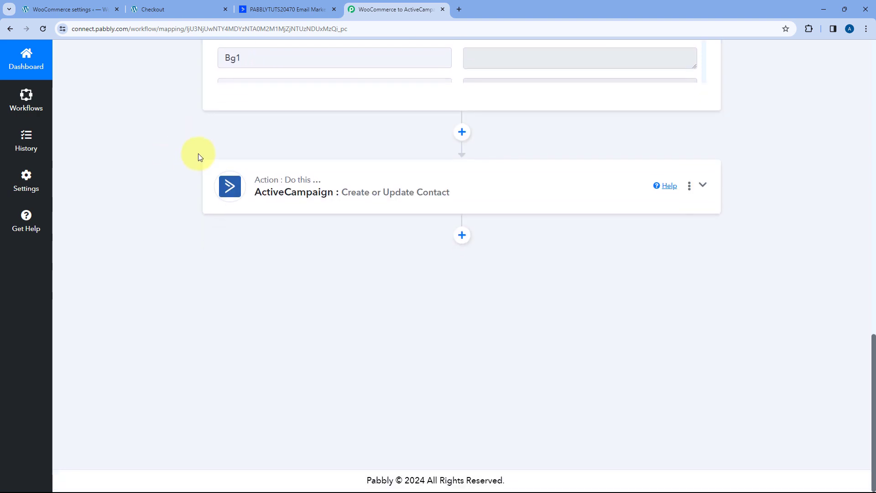
- Reopen the ActiveCampaign action and map its Email field to Billing Email, searching the WooCommerce order data for "Email"
click(323, 178)
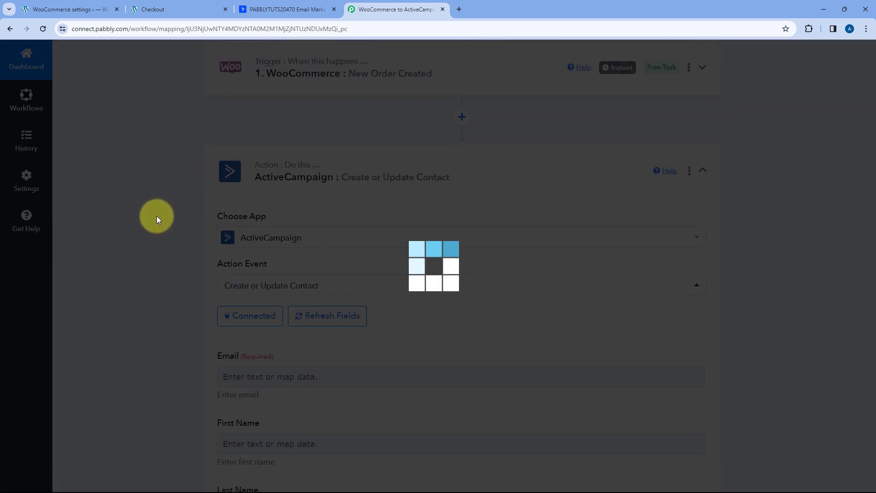
scroll(157, 215, down, 1)
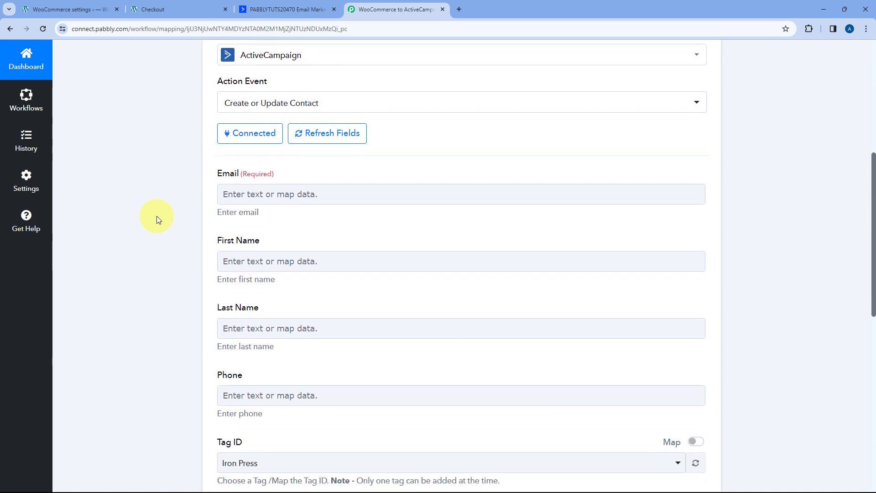
click(235, 193)
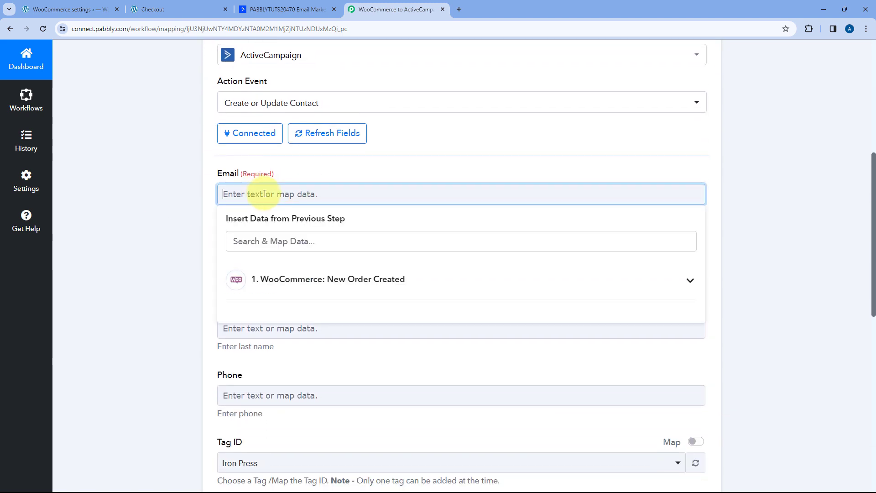
click(363, 280)
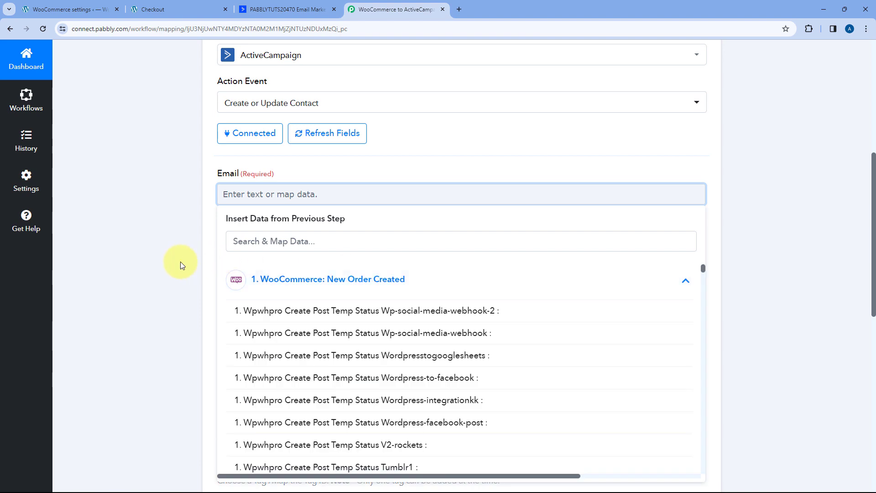
scroll(185, 261, down, 4)
scroll(275, 137, up, 2)
click(275, 149)
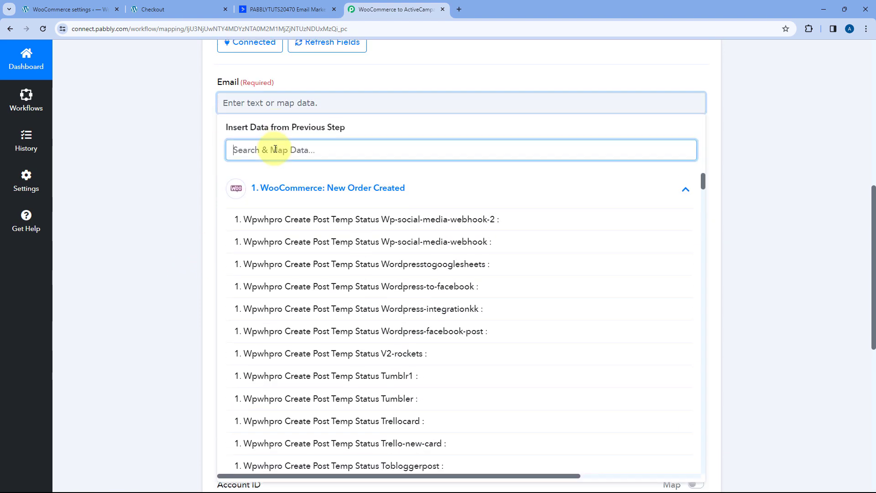
text(Email)
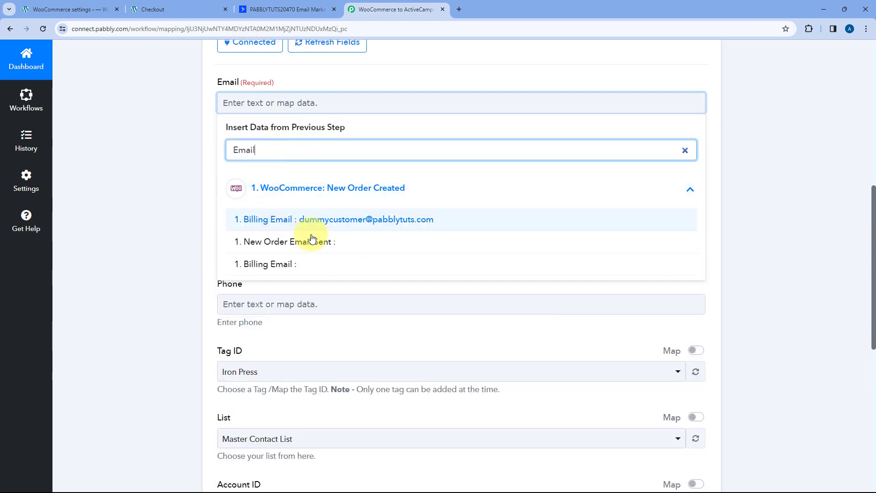
click(333, 220)
click(186, 146)
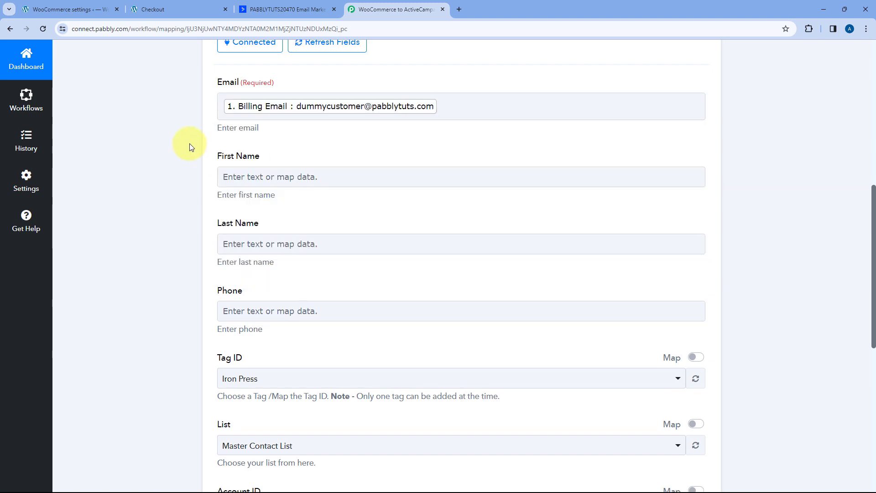
scroll(314, 138, up, 1)
scroll(314, 138, up, 1)
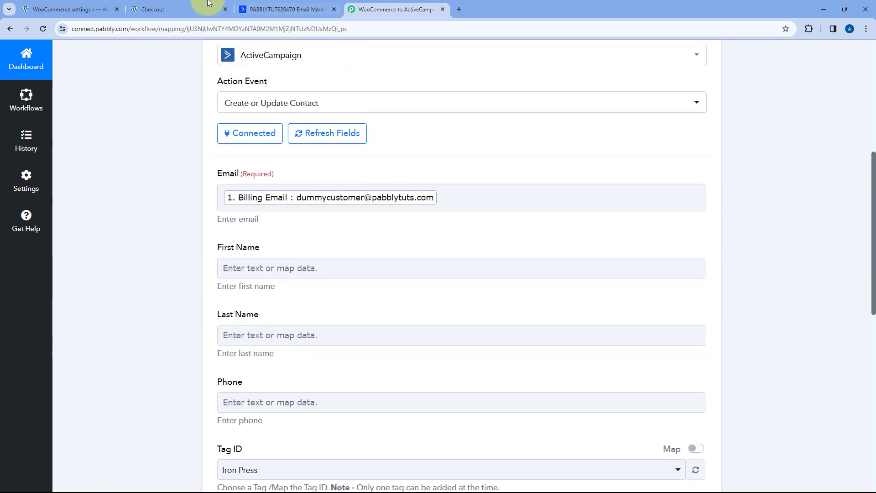
click(185, 4)
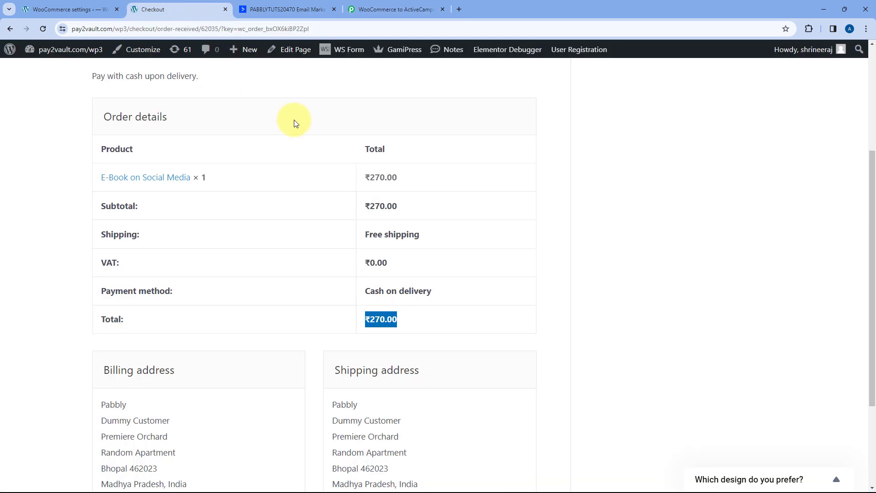
click(399, 6)
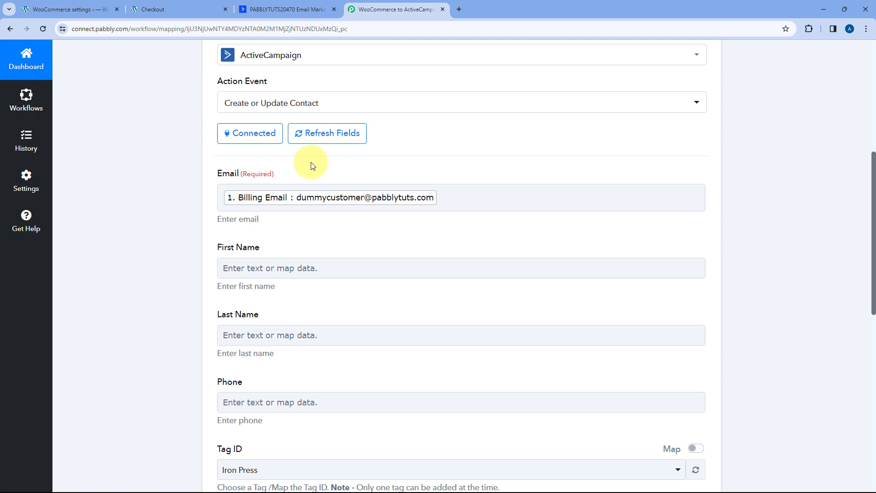
- Map the First Name field to the order's filled Billing First Name, searching the WooCommerce data for "Nam"
scroll(312, 165, down, 2)
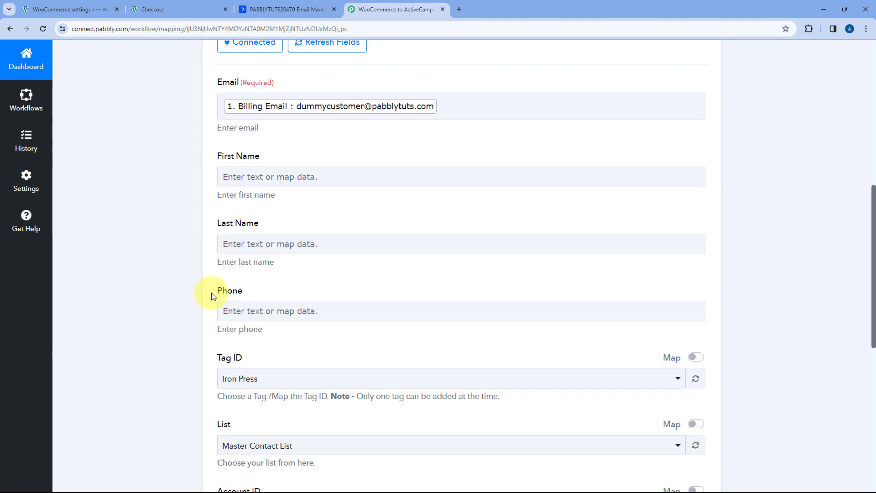
click(258, 177)
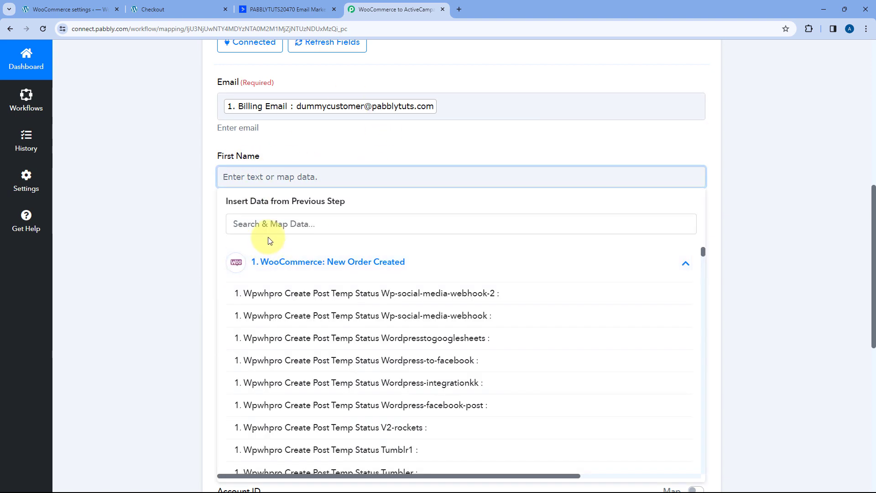
click(269, 227)
text(Nam)
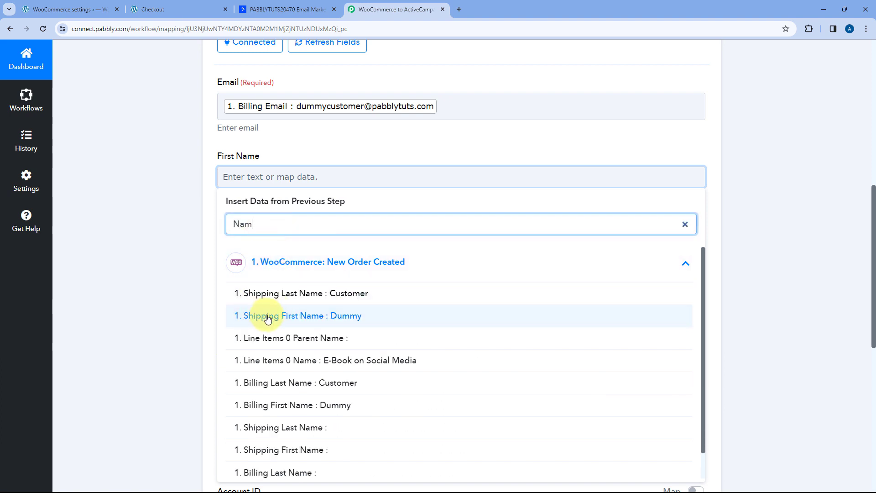
scroll(268, 318, down, 2)
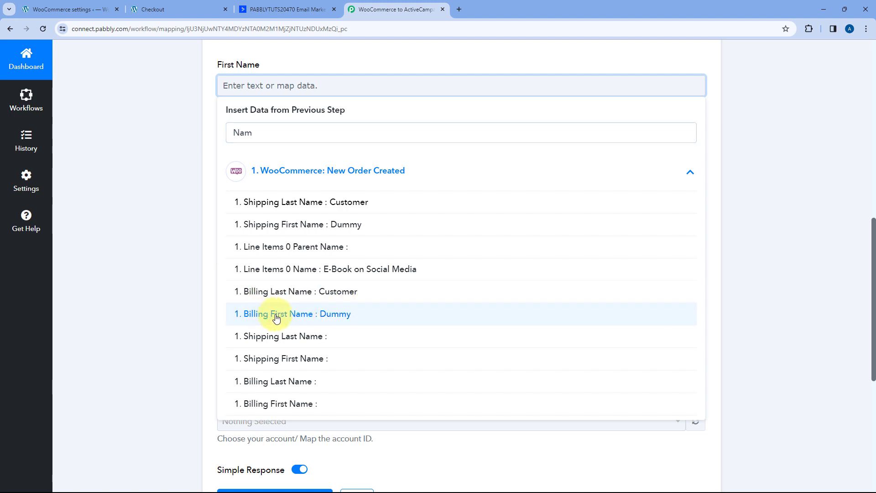
click(276, 318)
- Map the Last Name field to the order's filled Shipping Last Name, searching the WooCommerce data for "Name"
click(255, 160)
click(287, 242)
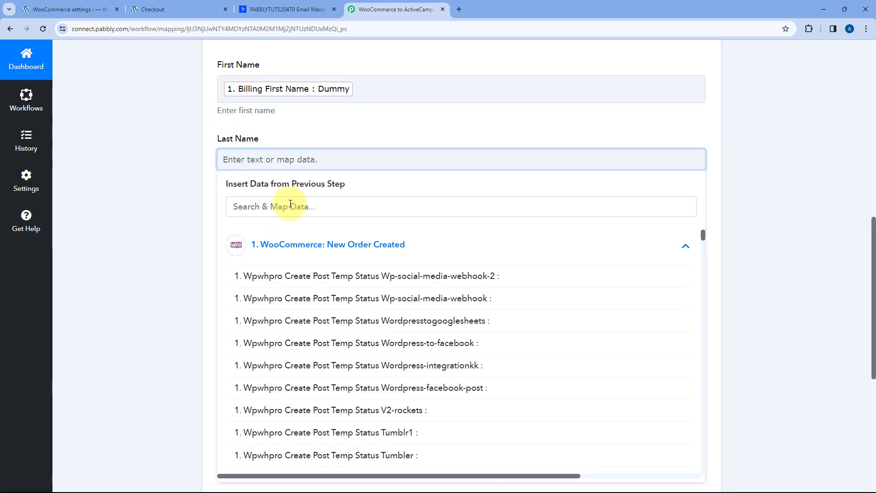
click(289, 205)
text(Name)
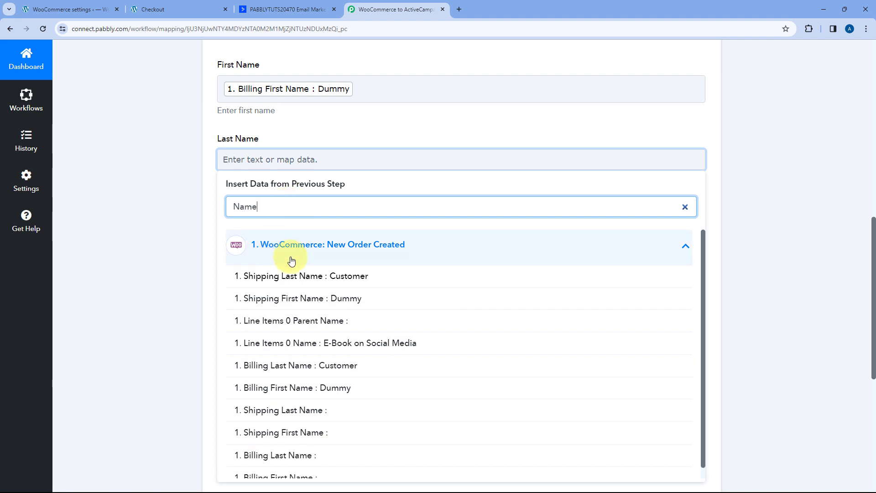
click(284, 275)
click(198, 229)
- Map the Phone field to the order's filled Billing Phone, searching the WooCommerce data for "pho"
click(230, 240)
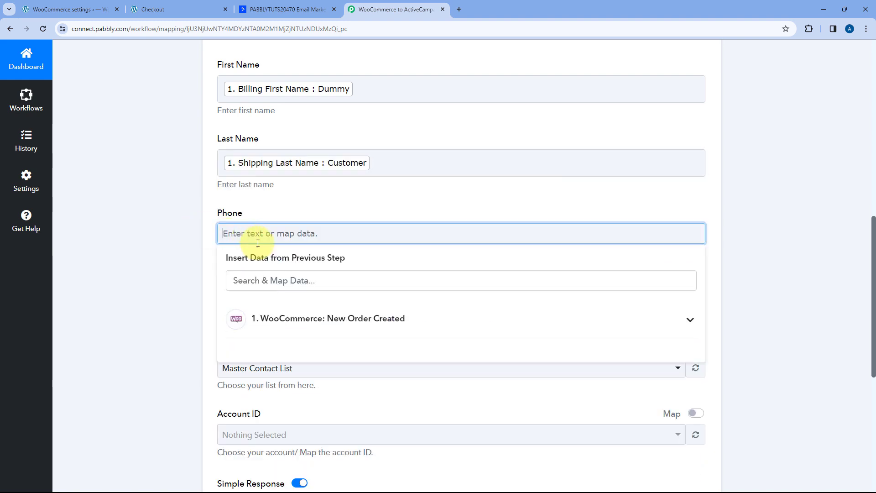
click(269, 317)
click(282, 283)
text(pho)
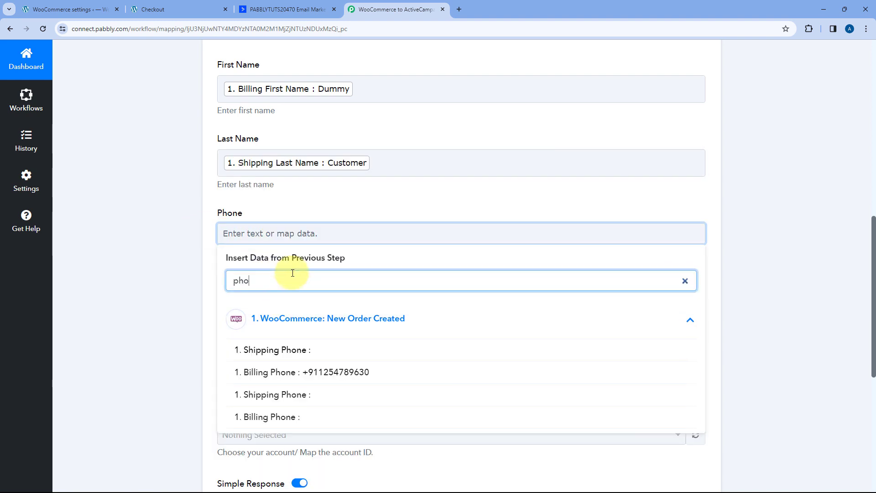
click(256, 372)
click(181, 254)
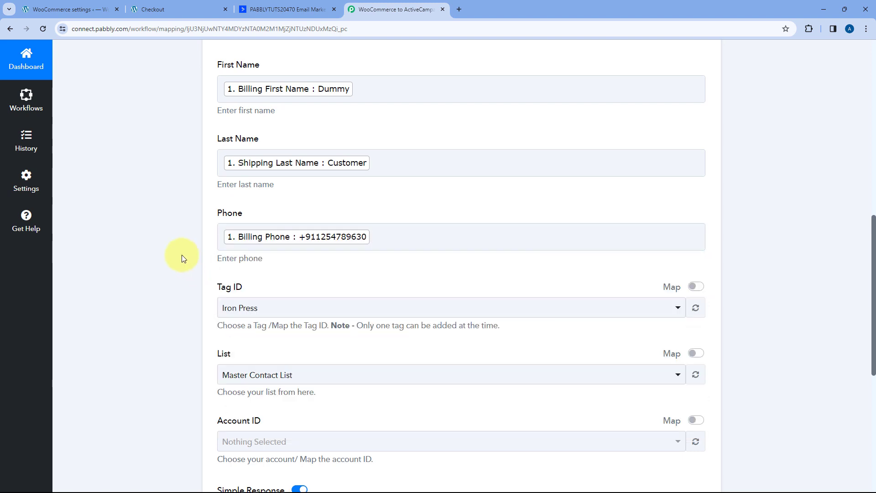
- Review the ActiveCampaign action's mapped fields and compare its Tag ID options with the product on the order confirmation page
scroll(363, 172, up, 3)
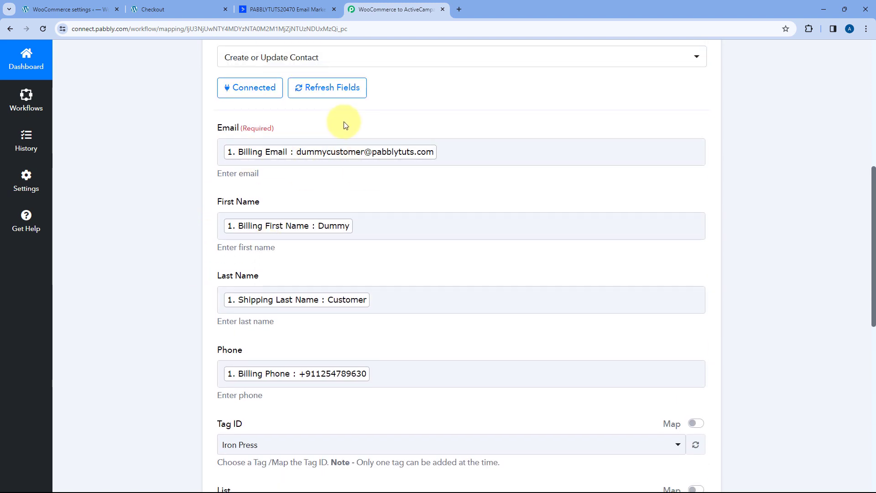
scroll(382, 123, up, 6)
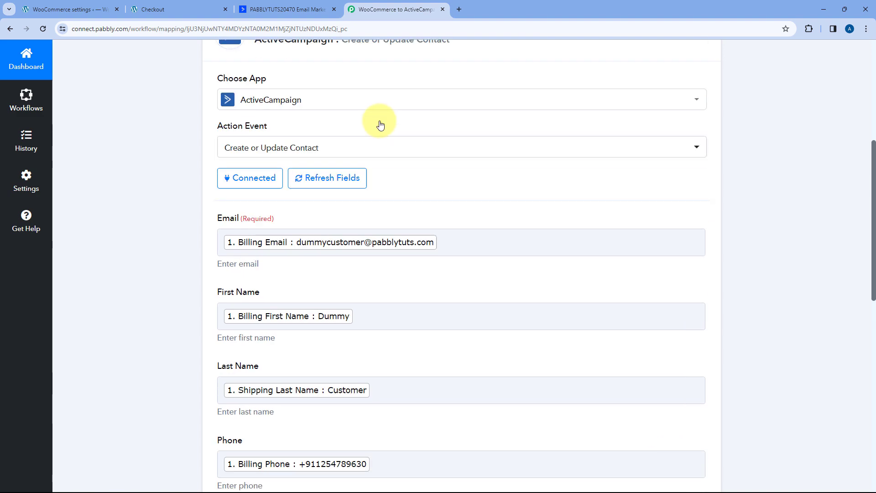
scroll(425, 112, down, 6)
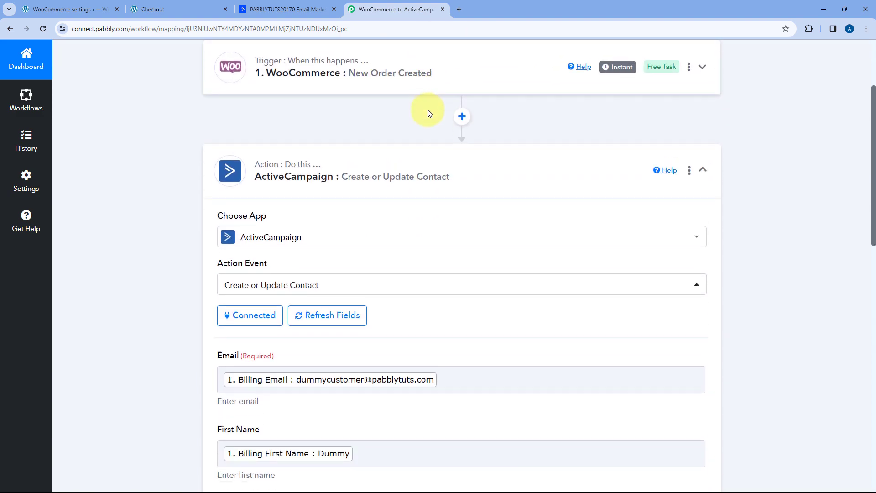
scroll(336, 157, down, 4)
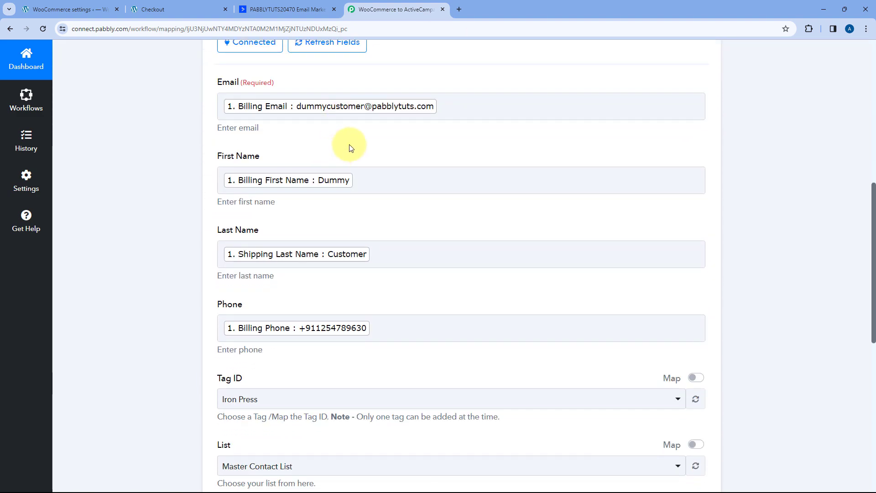
scroll(332, 158, down, 2)
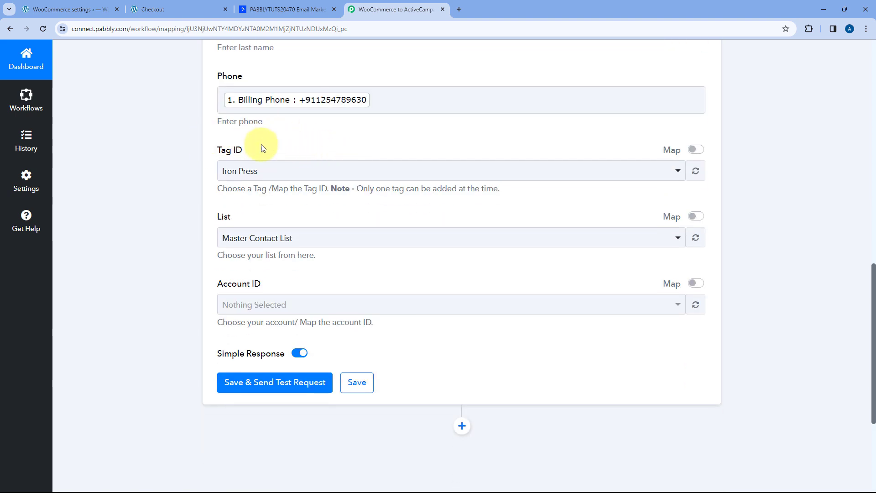
click(415, 172)
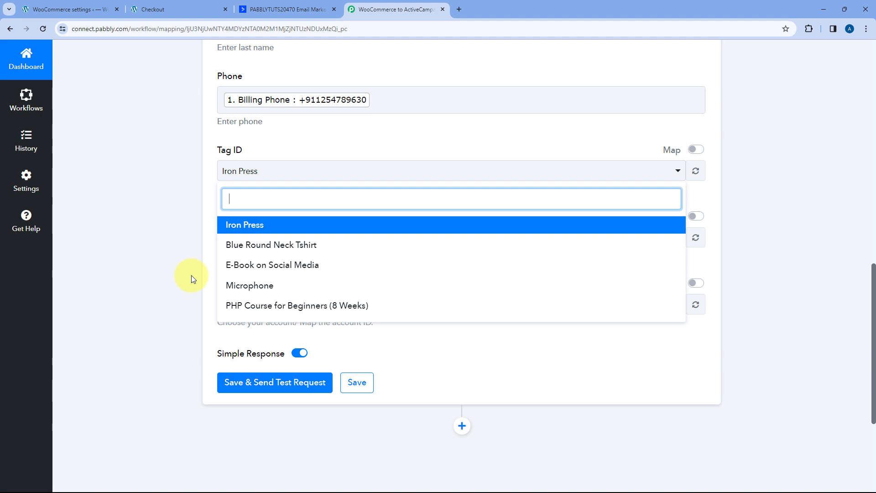
click(199, 5)
scroll(232, 176, up, 2)
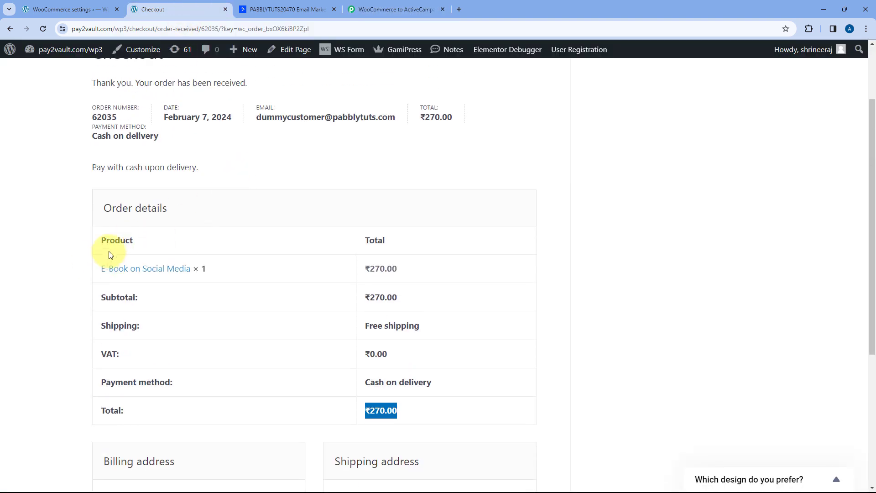
click(287, 6)
click(369, 6)
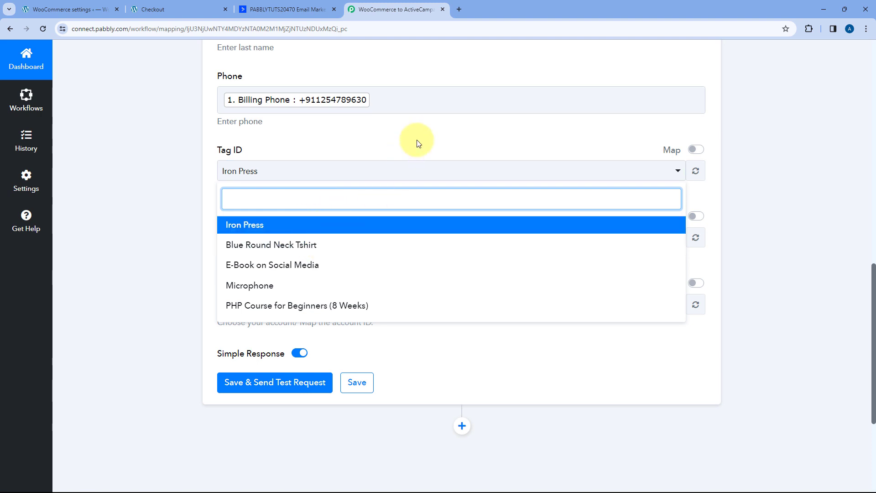
click(274, 142)
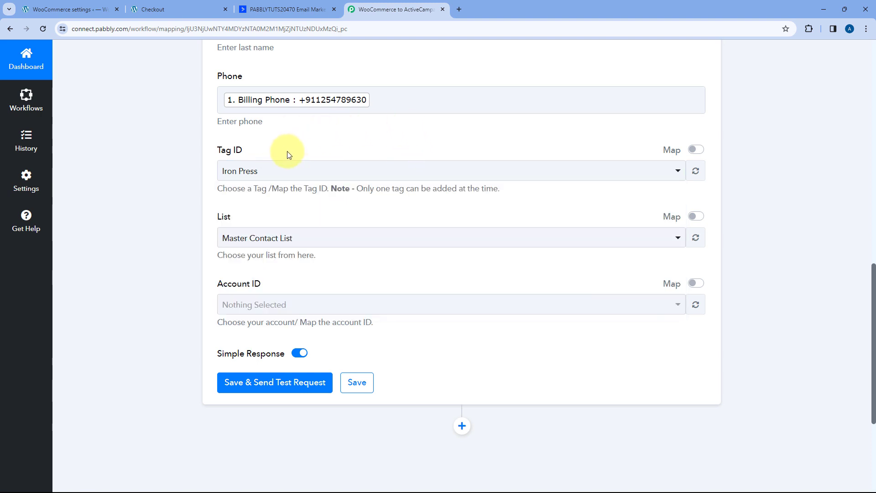
- Switch to ActiveCampaign to examine the list of contact tags, check the WooCommerce store pages, and return to the Pabbly Connect workflow
click(269, 8)
click(22, 129)
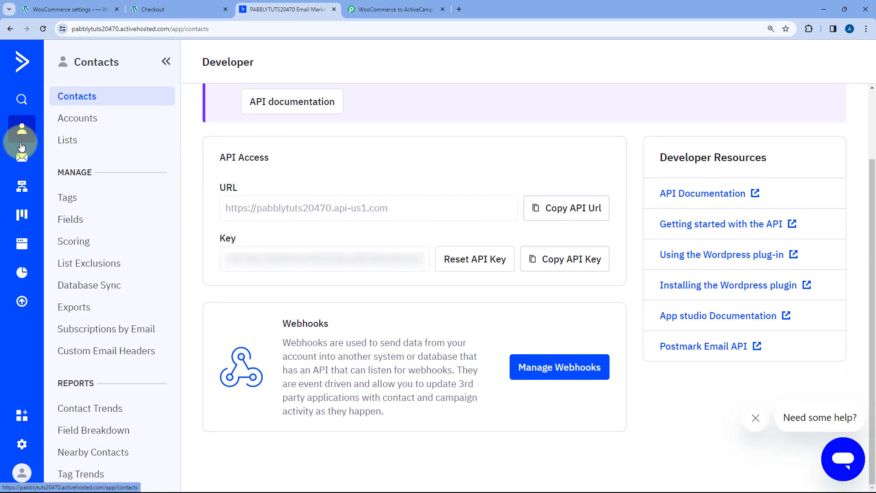
click(66, 195)
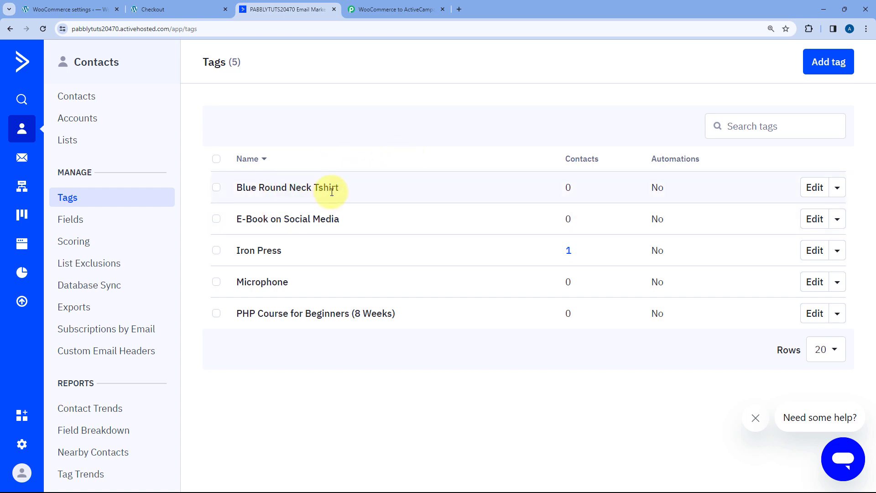
click(86, 9)
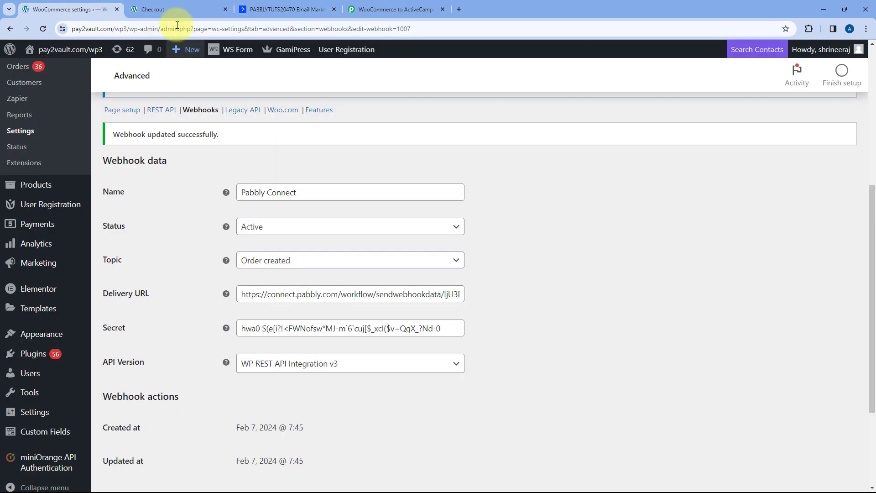
click(175, 10)
click(288, 9)
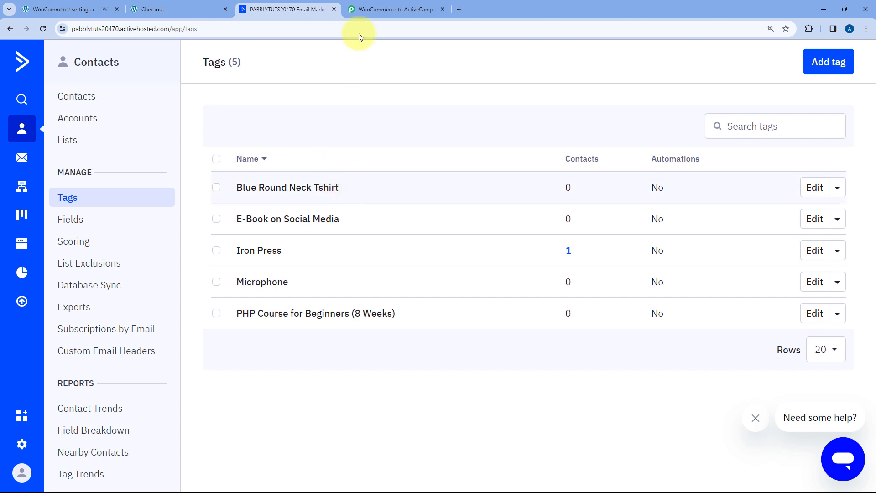
click(399, 8)
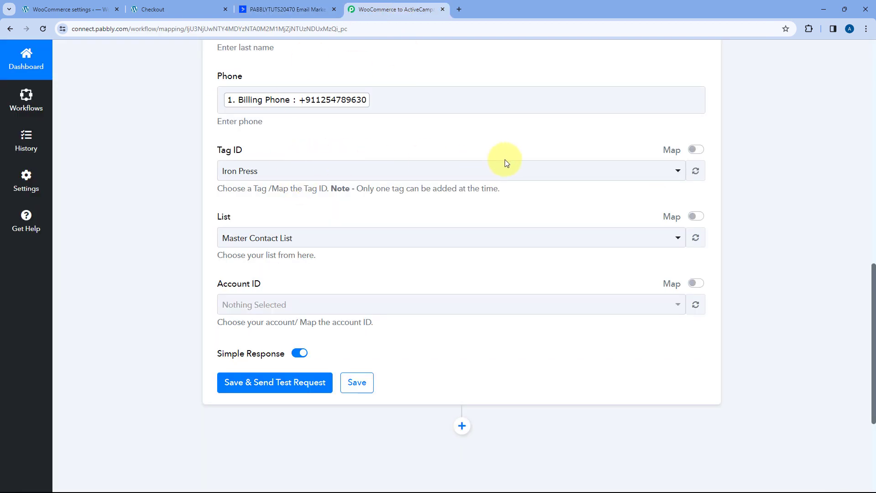
- Enable mapping for the Tag ID field and clear its fixed value
click(696, 149)
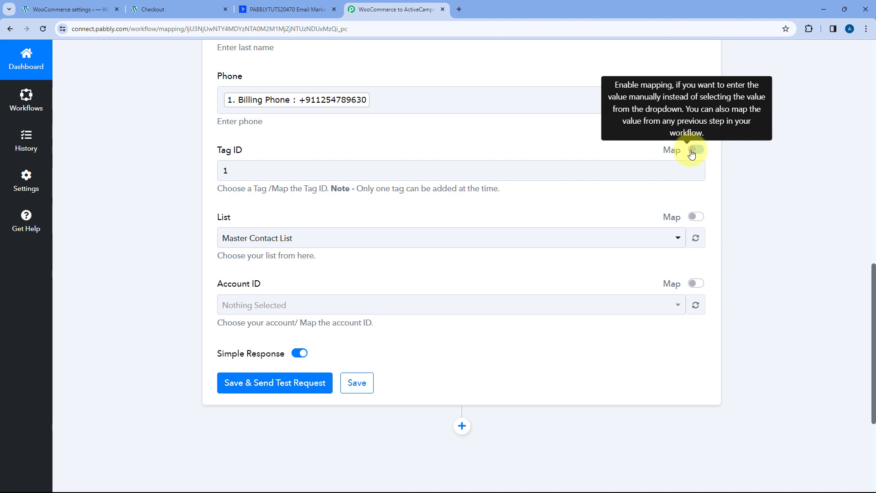
click(329, 165)
key(ctrl+a)
click(156, 166)
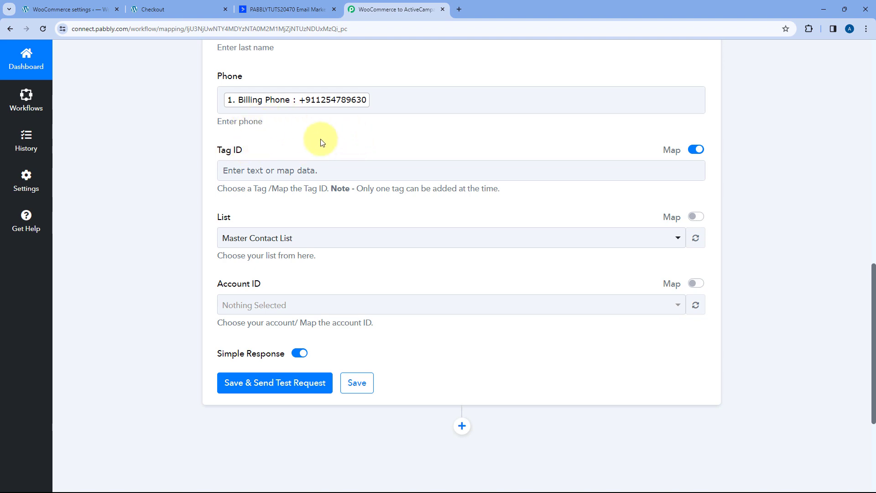
- Insert an ActiveCampaign action between the WooCommerce trigger and the Create or Update Contact action, searching the apps for "Acti"
scroll(379, 161, up, 10)
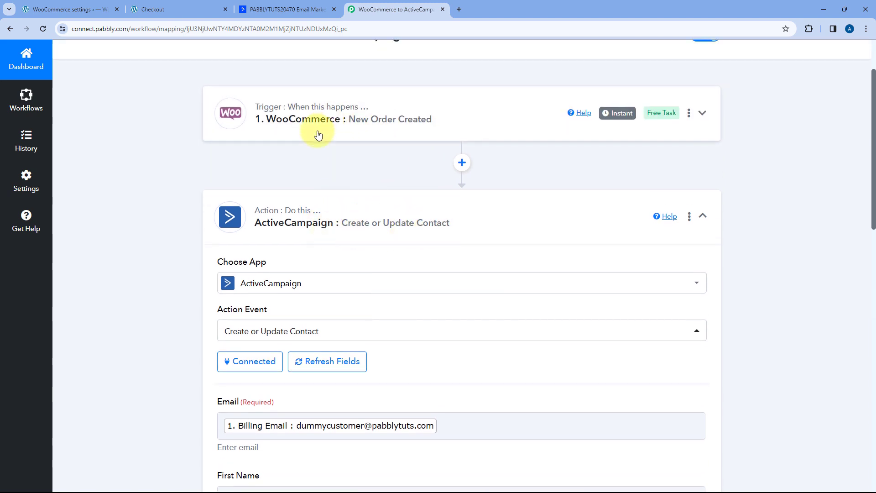
click(461, 162)
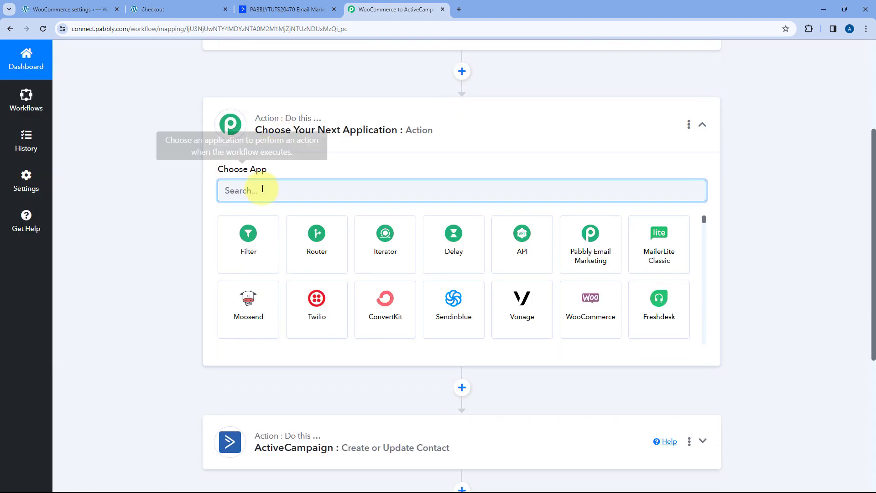
text(Acti)
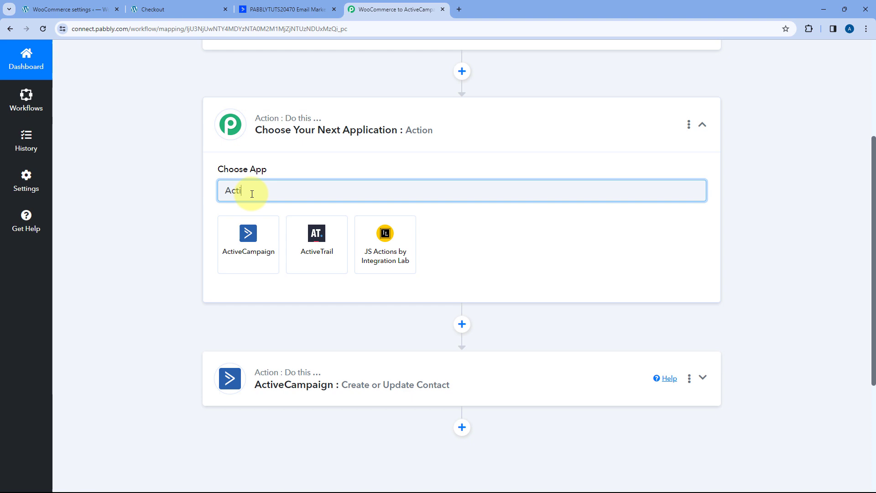
click(249, 231)
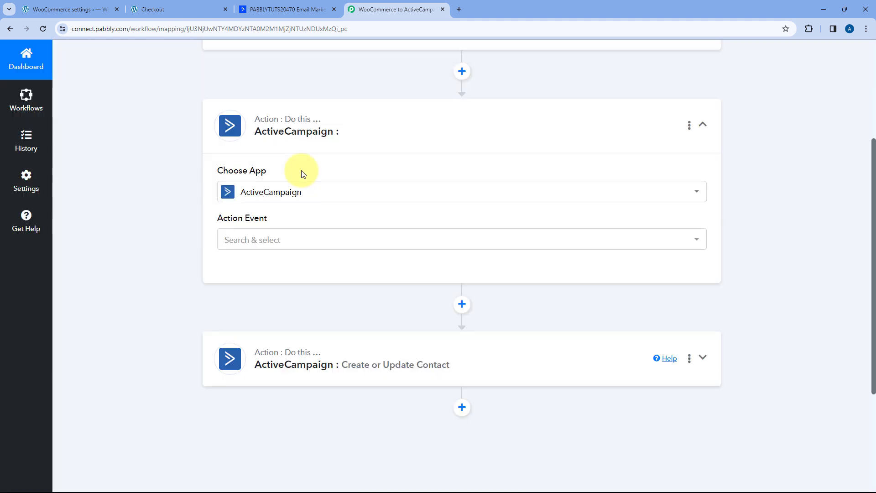
- Set the new ActiveCampaign action's event to Search Tag
scroll(301, 171, down, 2)
click(322, 149)
scroll(171, 214, down, 2)
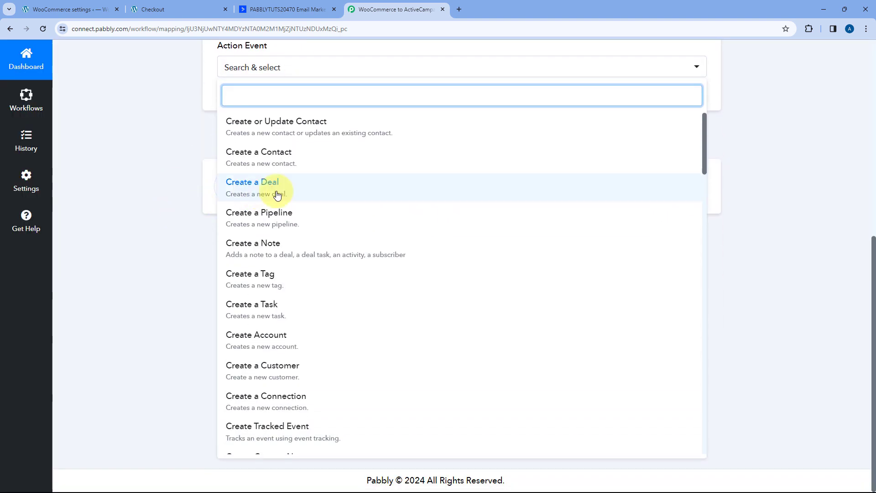
scroll(278, 193, down, 5)
scroll(292, 193, down, 5)
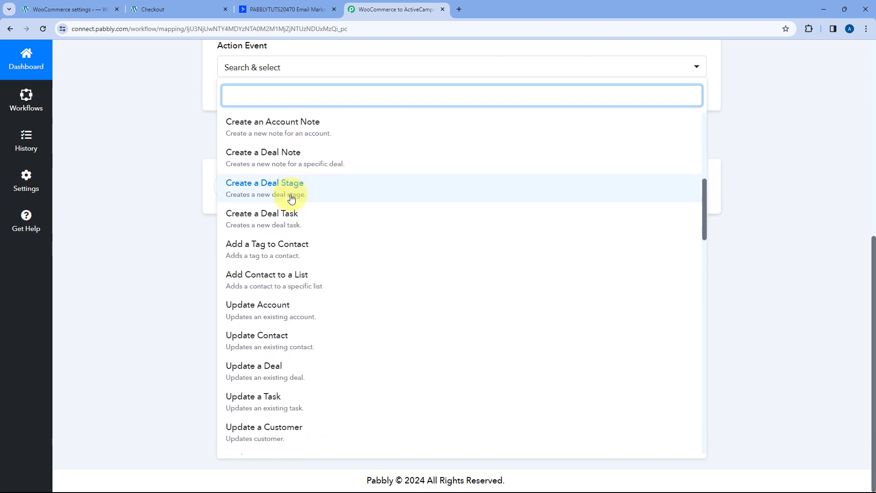
scroll(305, 202, down, 8)
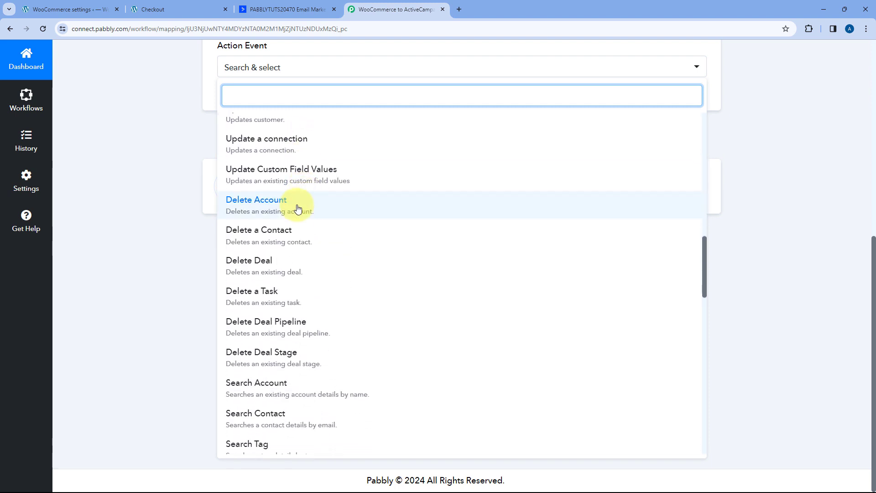
scroll(273, 224, down, 2)
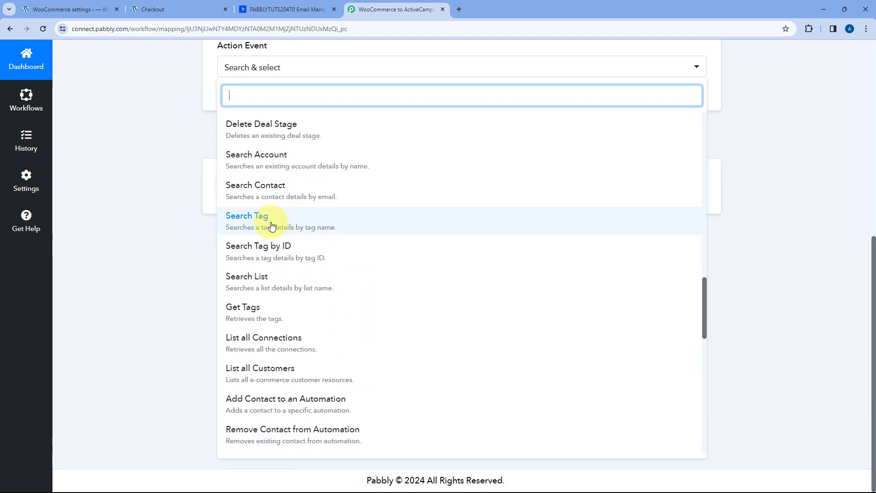
click(261, 223)
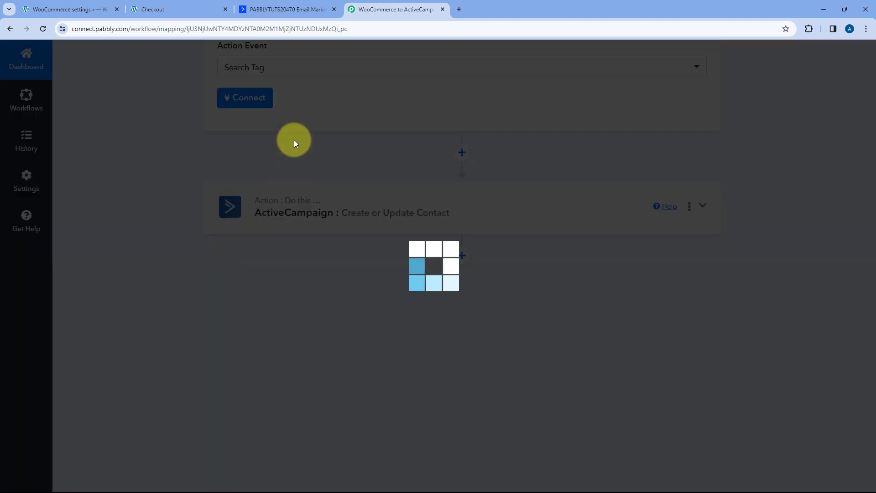
scroll(308, 196, up, 1)
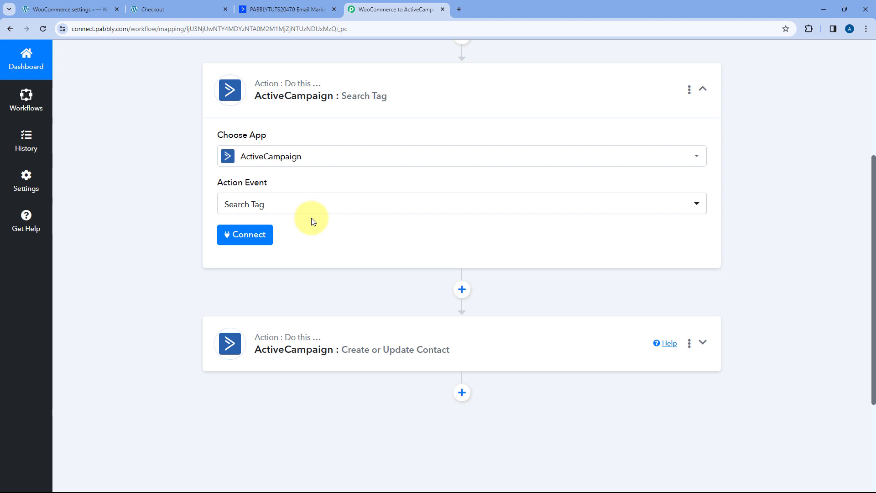
- Connect the Search Tag action to ActiveCampaign with the existing connection ActiveCampaign #13 and bring up its Tag Name field
click(288, 8)
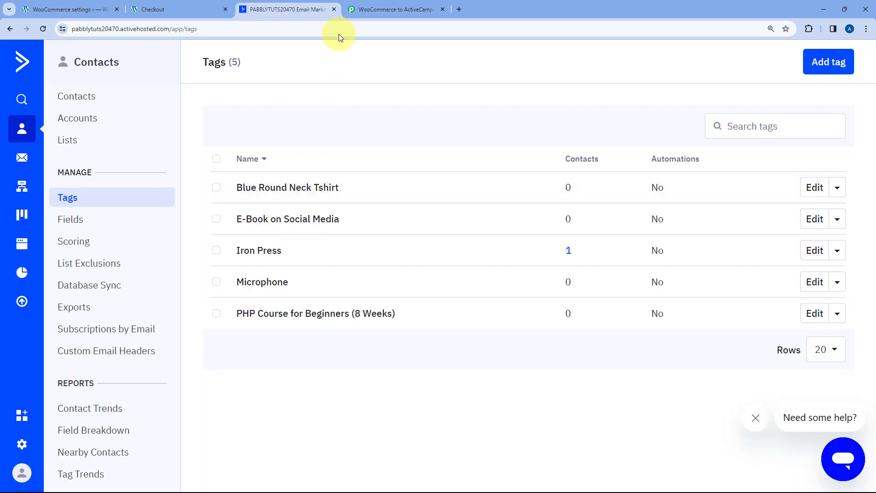
click(392, 8)
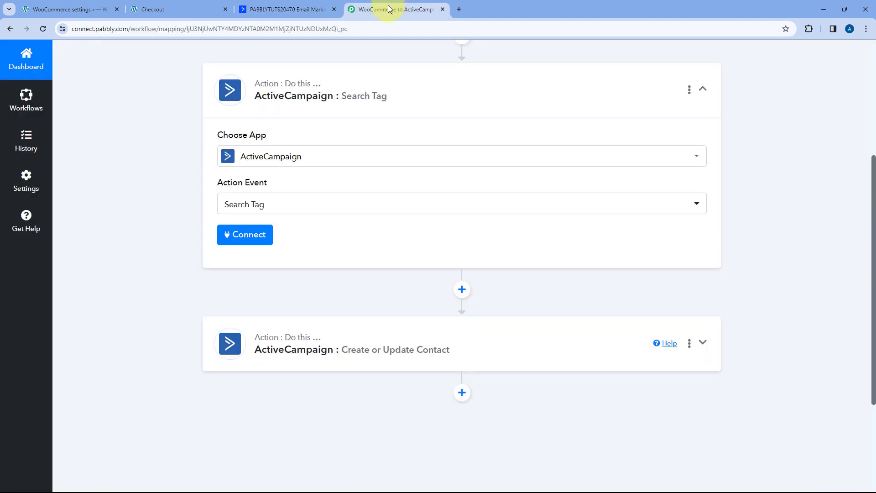
click(243, 235)
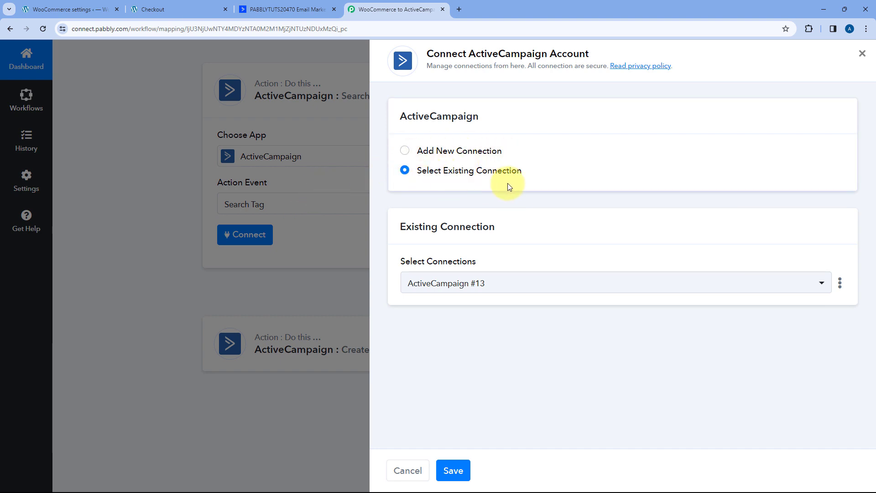
click(452, 470)
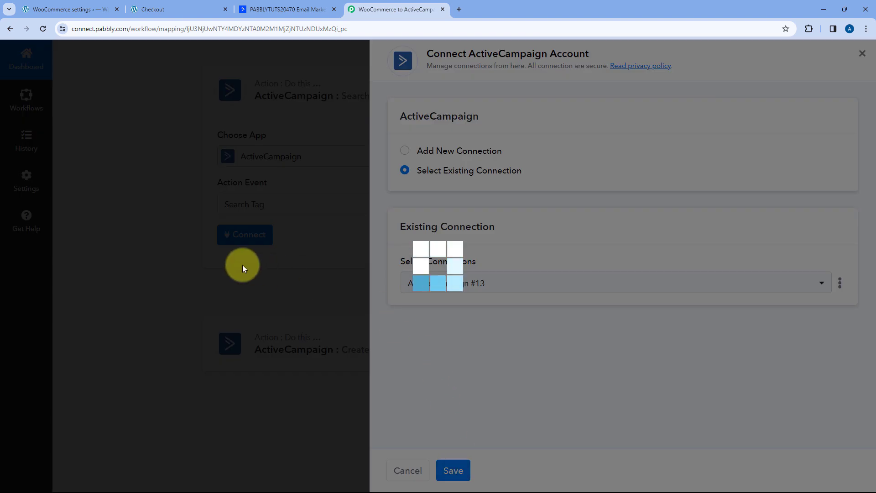
scroll(167, 233, down, 3)
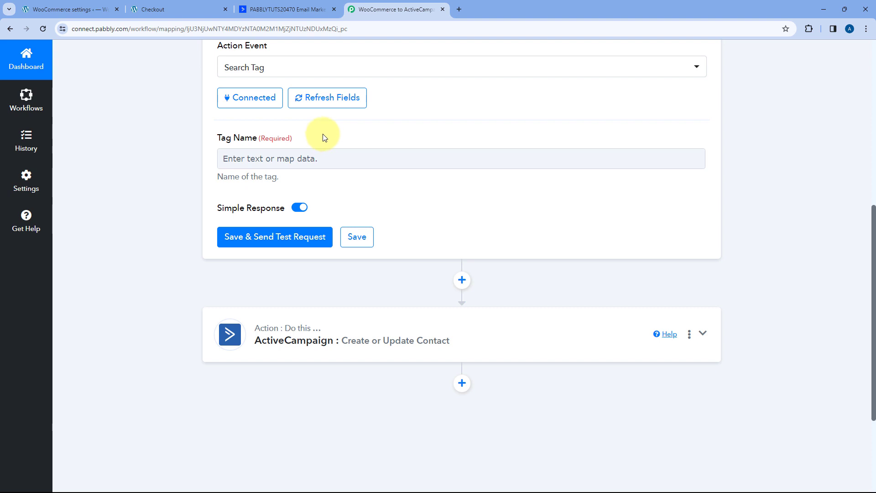
- Compare the product name in the WooCommerce order with the ActiveCampaign tag names and return to the Search Tag action
click(294, 7)
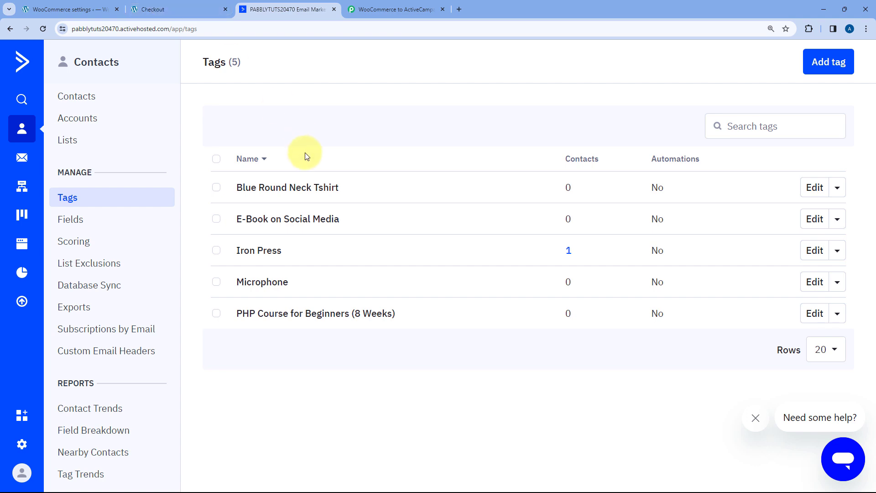
click(216, 4)
scroll(191, 176, up, 2)
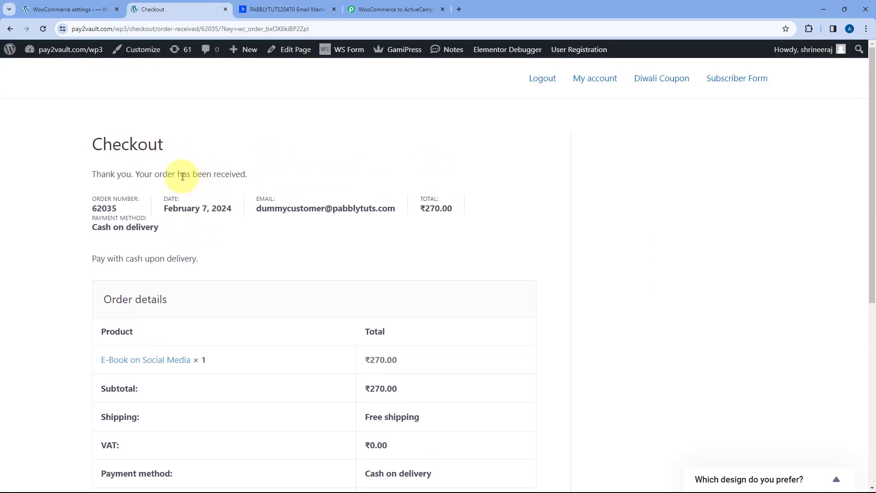
scroll(319, 136, down, 3)
click(317, 10)
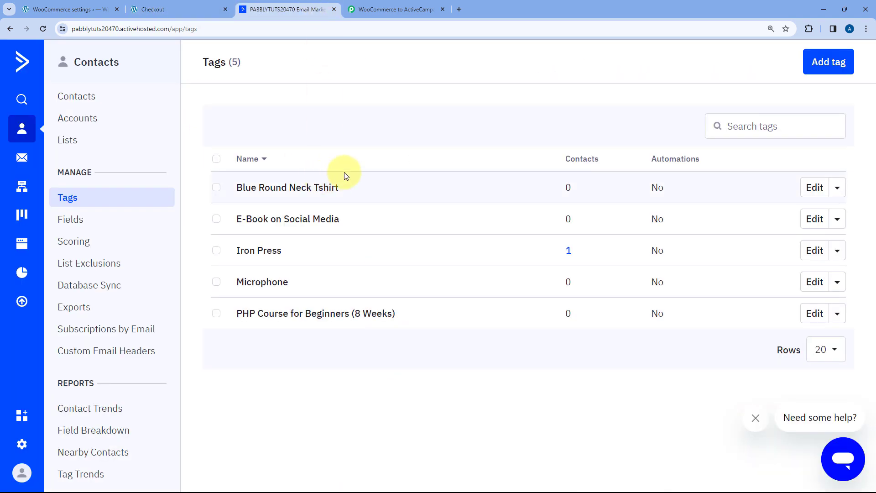
click(371, 9)
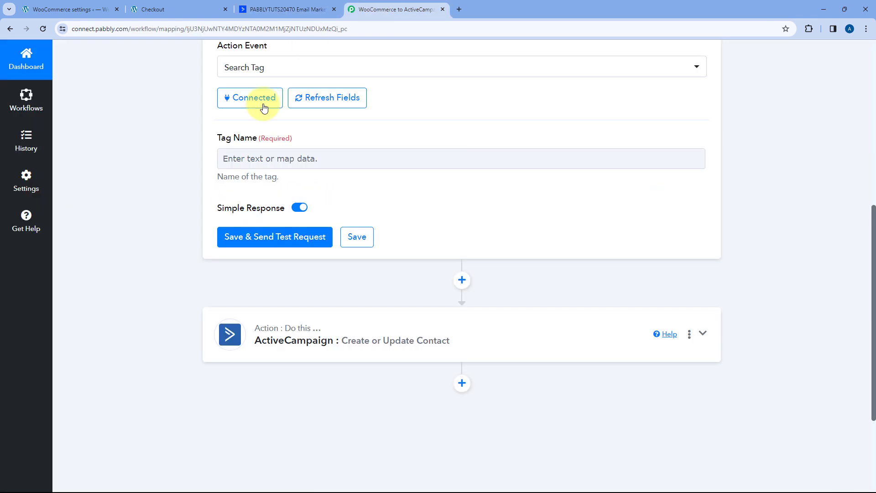
- Map the Search Tag action's Tag Name to the WooCommerce order's Line Items 0 Name (E-Book on Social Media)
scroll(254, 157, up, 3)
scroll(342, 107, up, 2)
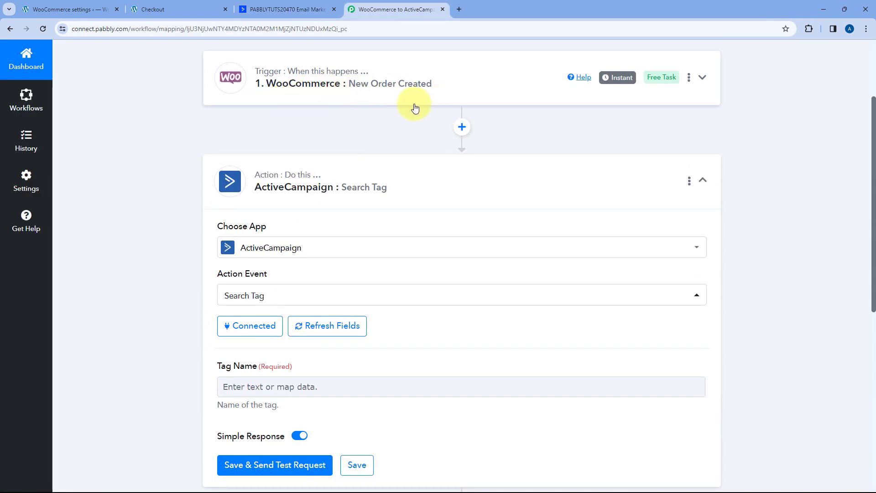
scroll(365, 111, down, 6)
scroll(231, 117, up, 2)
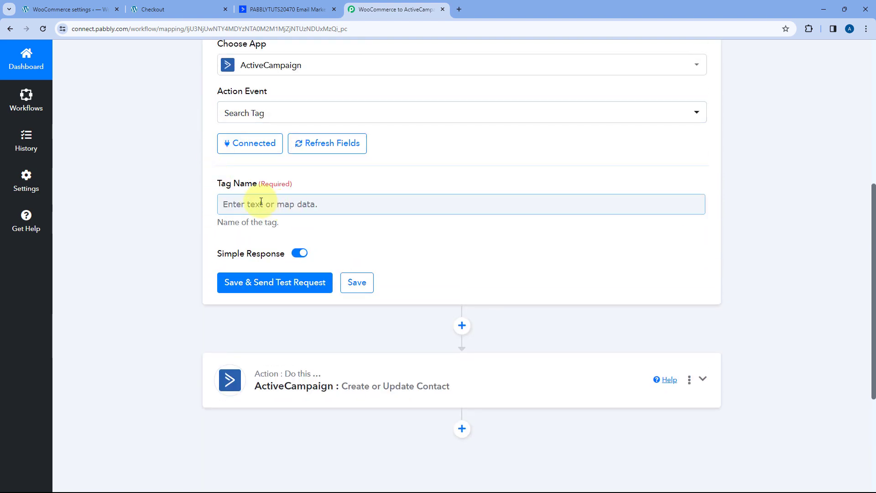
click(261, 202)
click(332, 296)
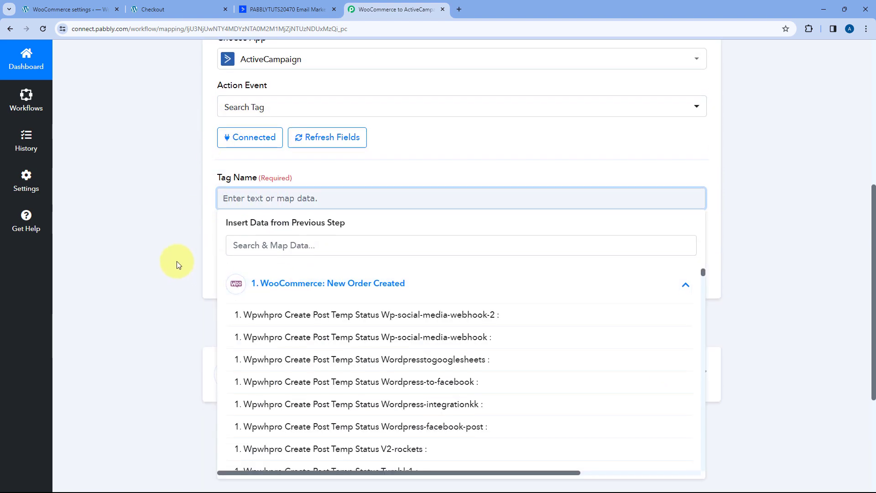
scroll(331, 220, down, 20)
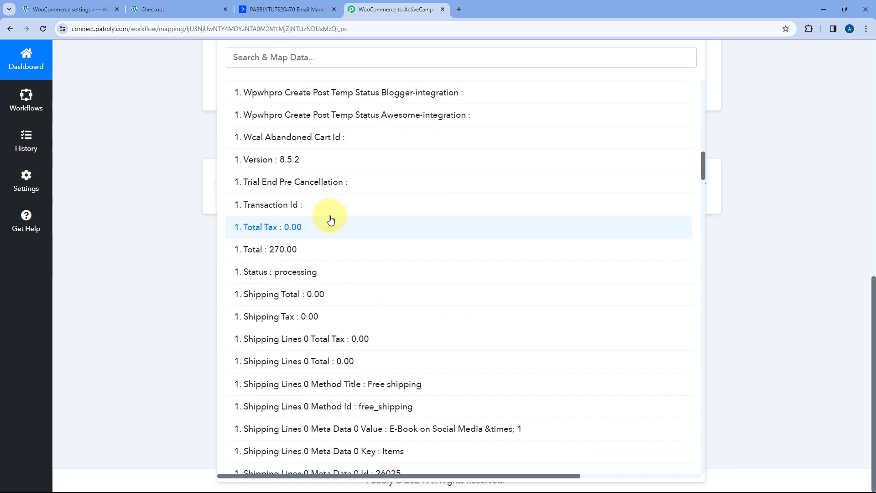
scroll(342, 211, down, 13)
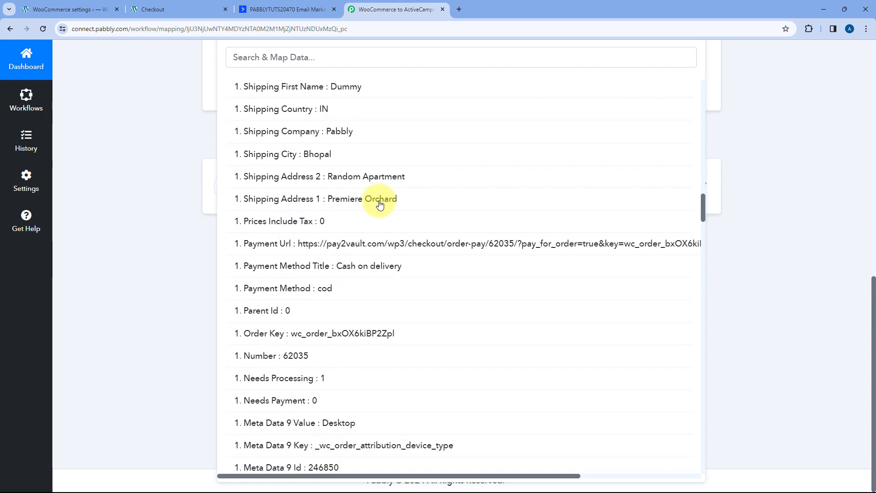
scroll(383, 204, down, 7)
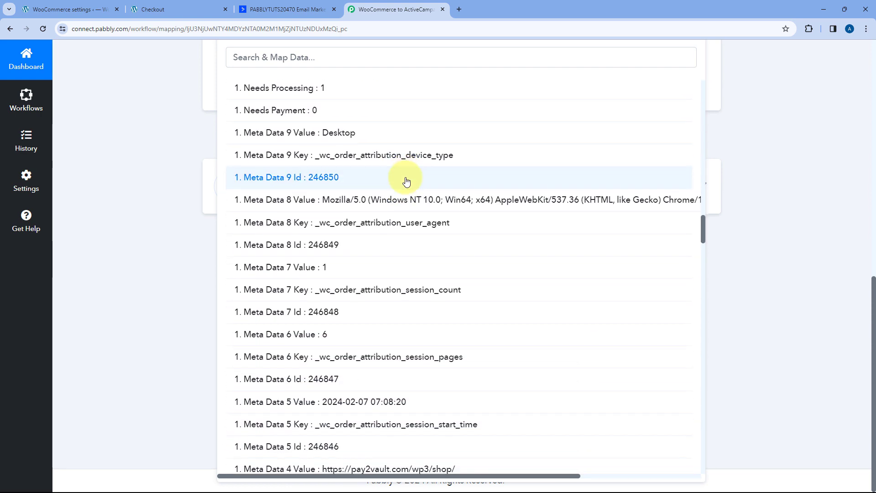
scroll(406, 182, down, 15)
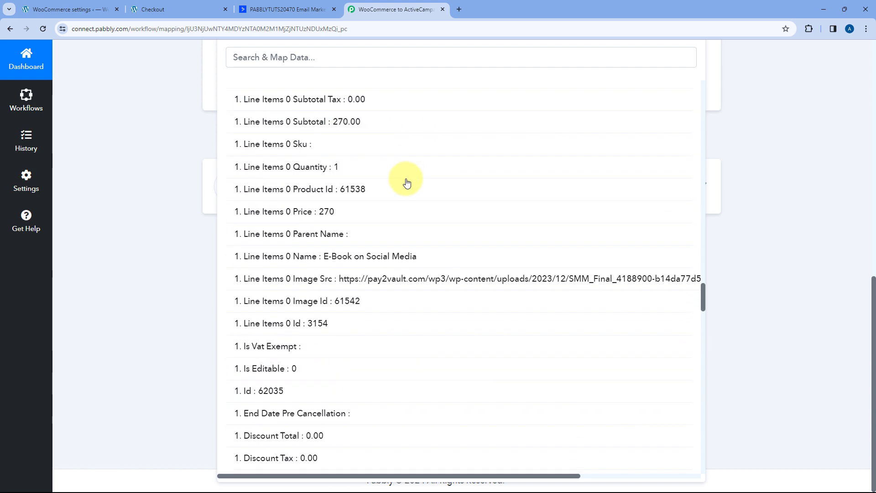
scroll(406, 181, down, 2)
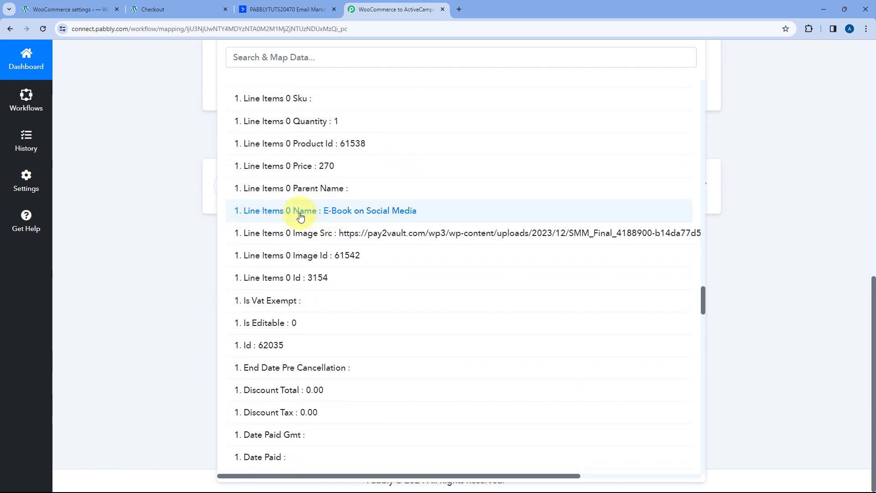
click(322, 215)
scroll(192, 146, up, 3)
click(193, 146)
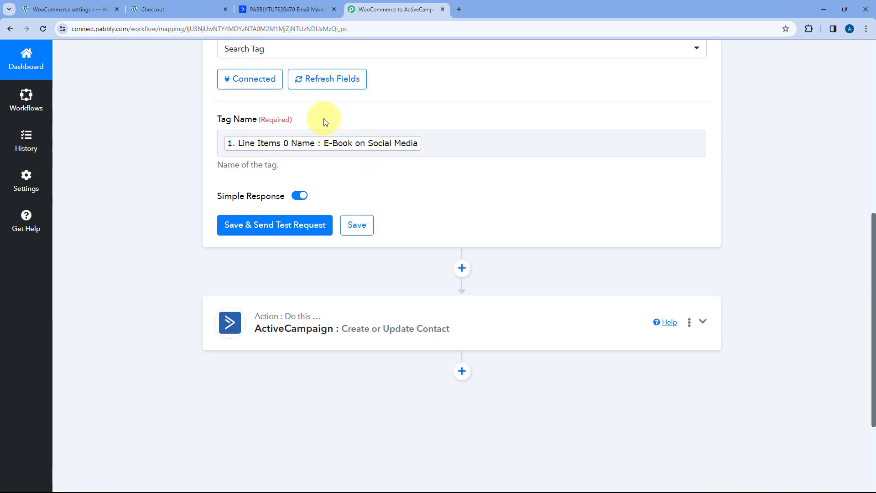
- Review the WooCommerce order details, return to the workflow, and save the Search Tag action with a test request
click(177, 4)
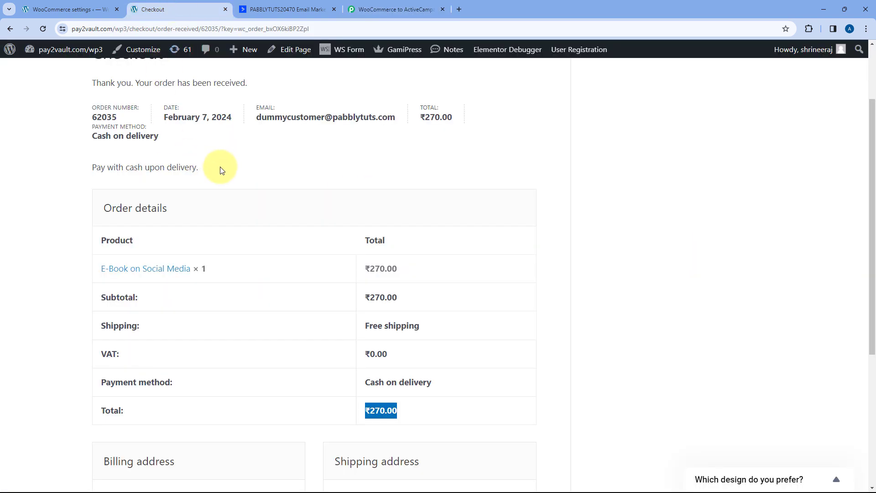
scroll(221, 167, down, 5)
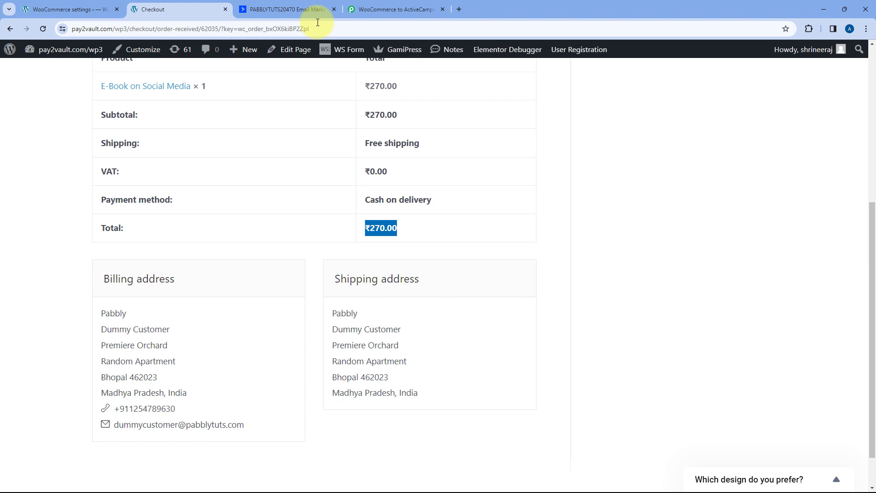
click(367, 9)
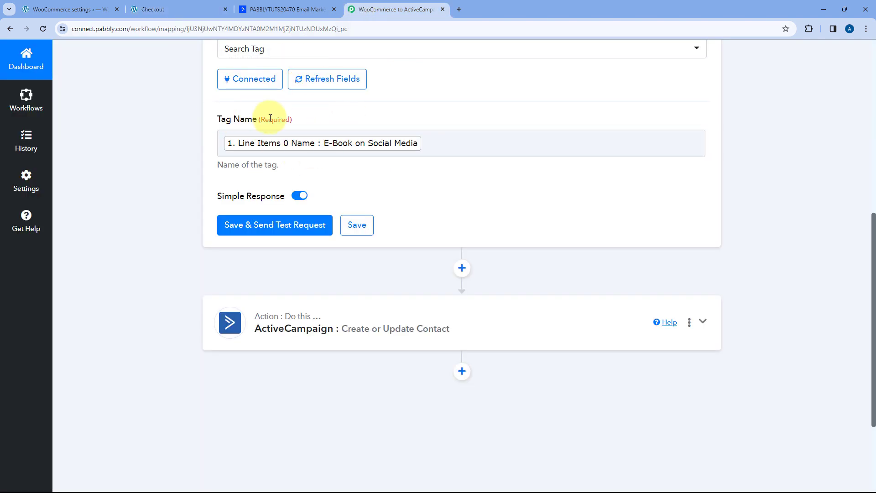
click(267, 230)
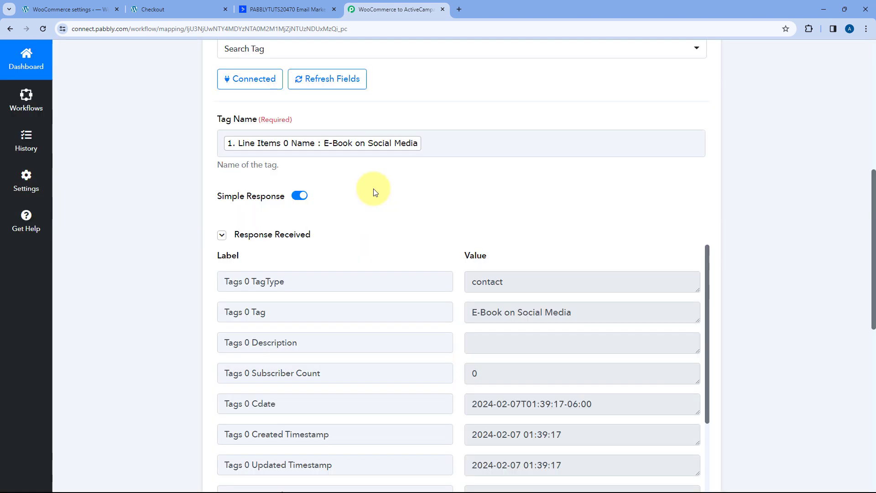
- Examine the Search Tag response, focusing on the Tags 0 Id value returned for the product's tag
scroll(373, 188, down, 2)
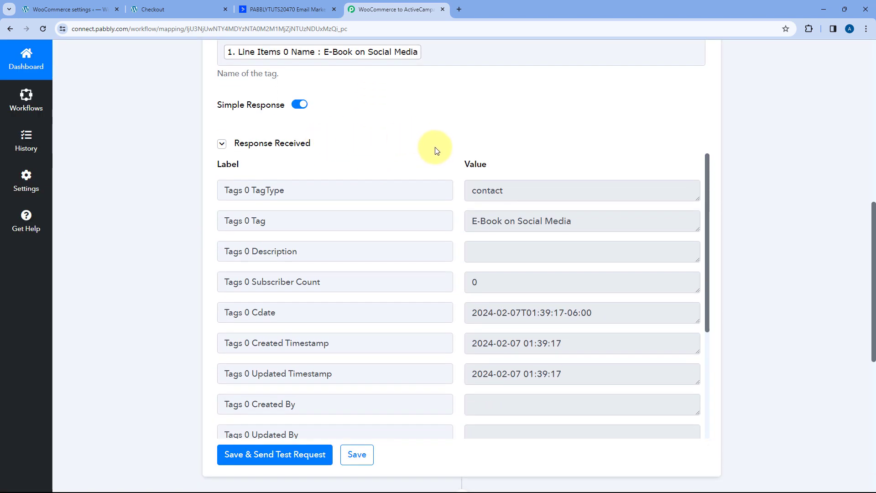
scroll(466, 203, down, 5)
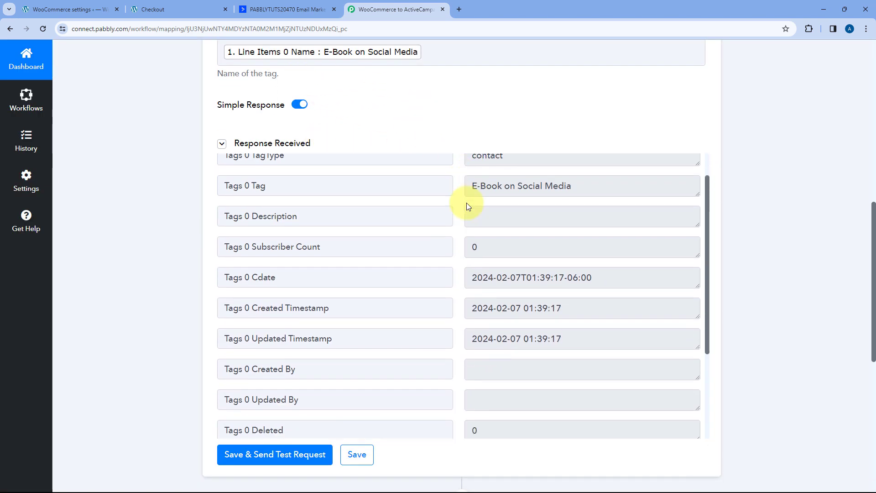
scroll(462, 224, down, 1)
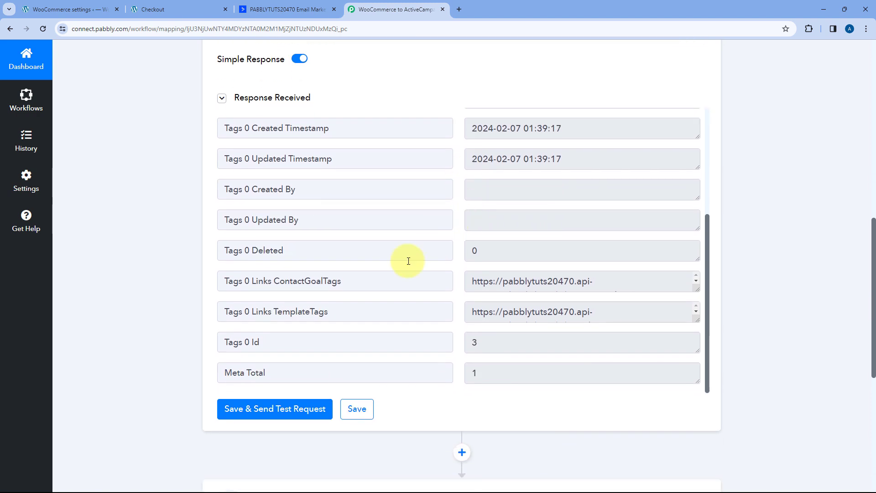
drag(260, 343, 219, 344)
click(493, 344)
drag(493, 344, 461, 335)
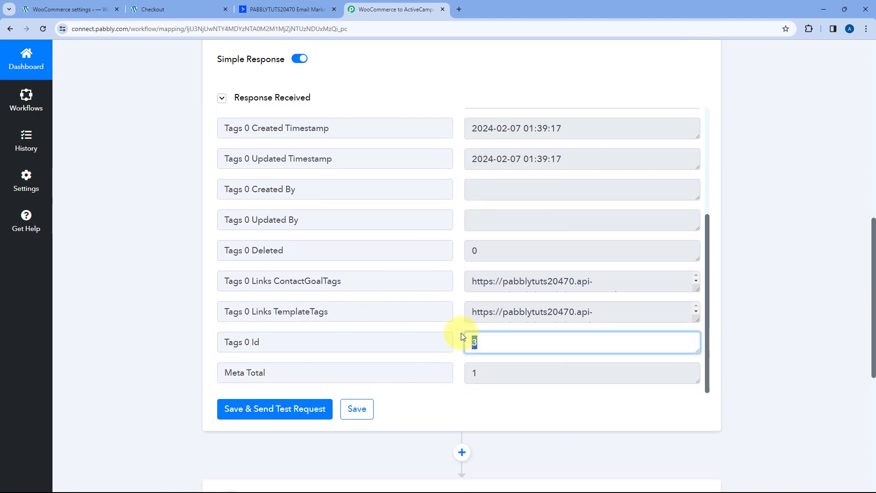
scroll(454, 255, up, 8)
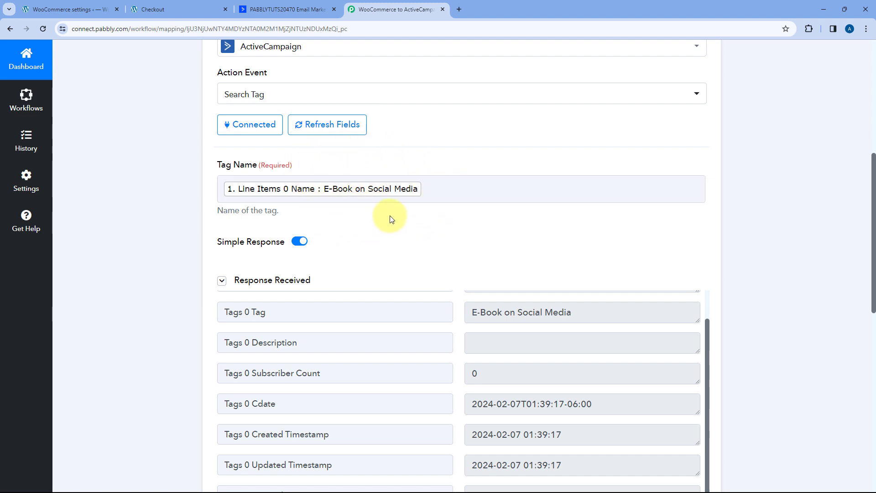
scroll(446, 239, down, 5)
scroll(447, 239, down, 1)
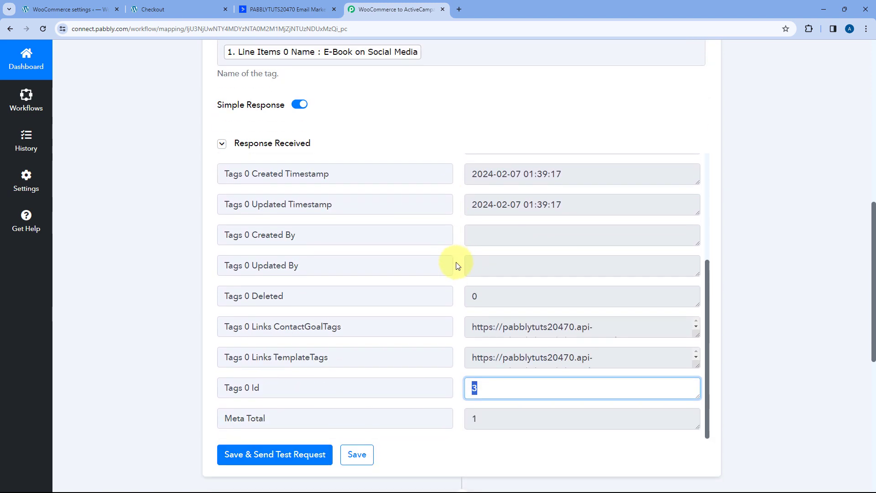
scroll(470, 322, down, 2)
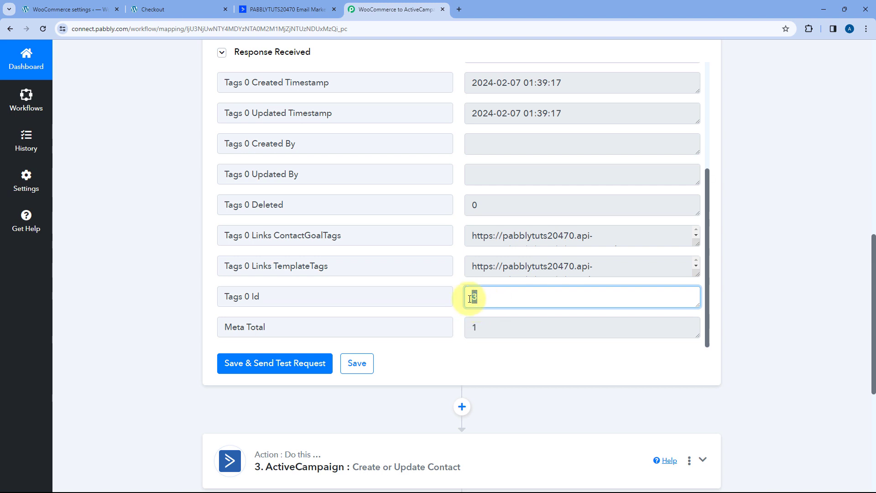
click(460, 299)
scroll(460, 298, down, 2)
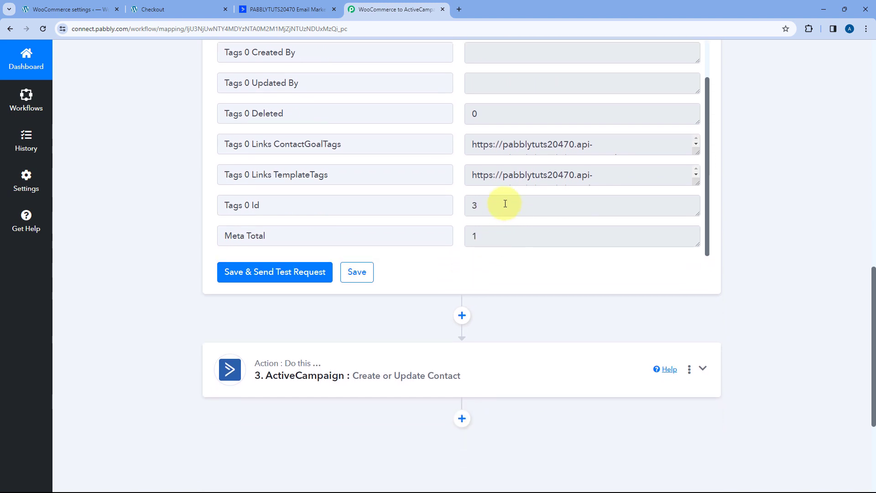
drag(505, 204, 452, 212)
click(459, 205)
scroll(461, 207, down, 3)
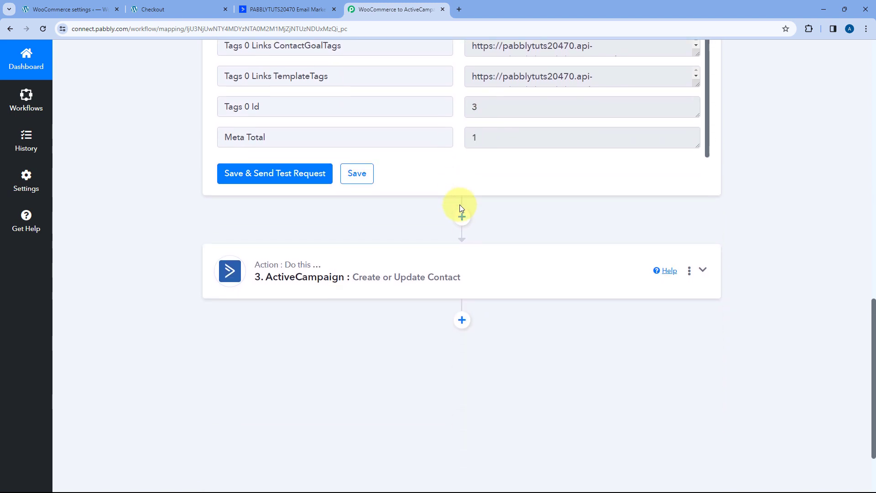
- Expand the Create or Update Contact action and map its Tag ID to Tags 0 Id from the Search Tag step
click(391, 224)
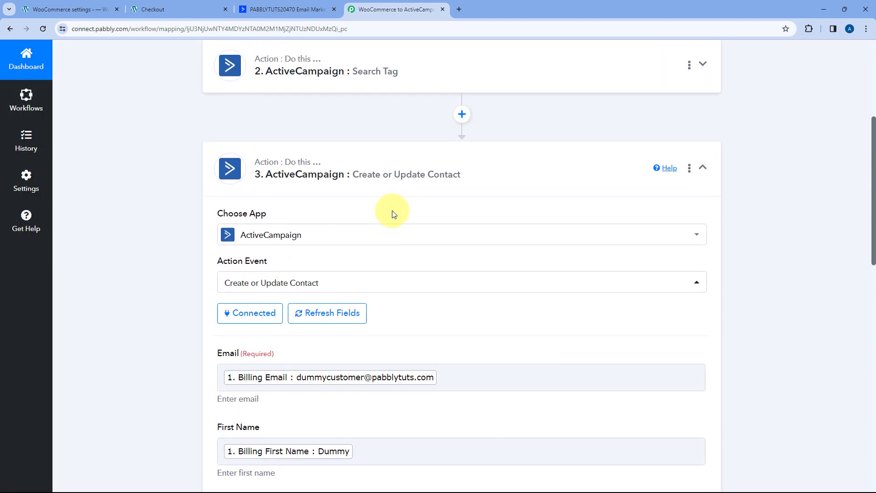
scroll(391, 212, down, 9)
click(268, 213)
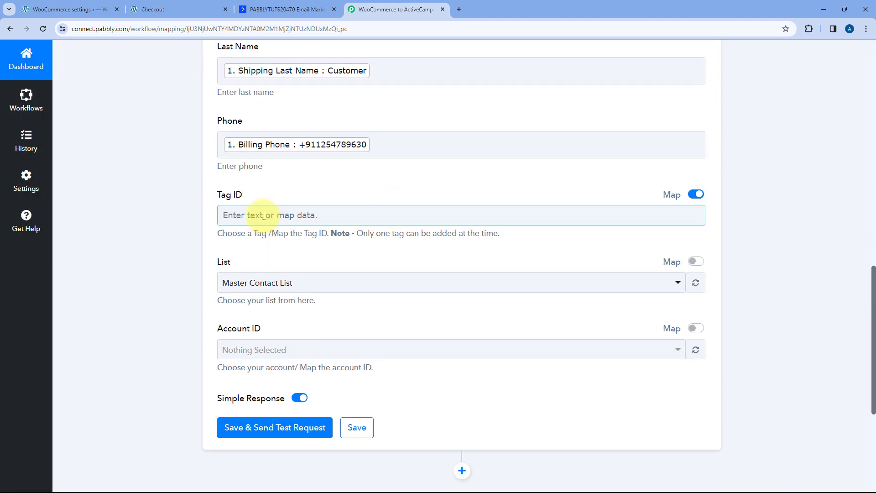
click(262, 215)
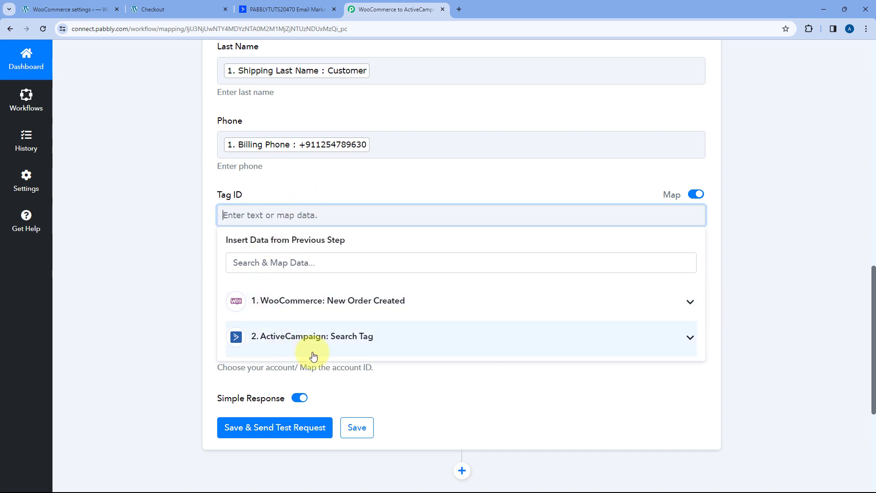
click(382, 338)
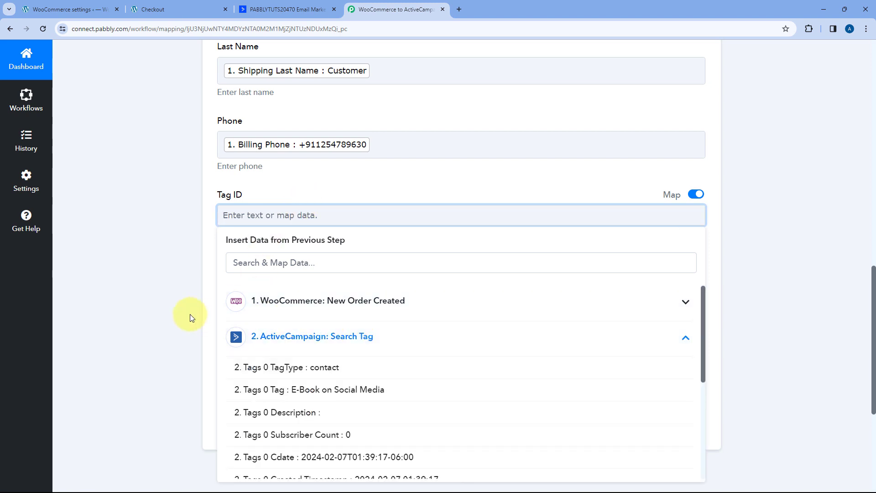
scroll(190, 313, down, 4)
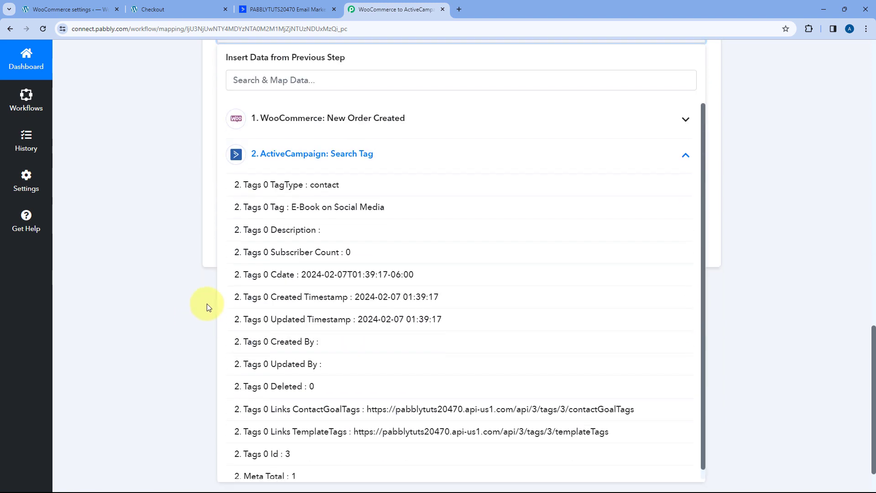
click(264, 444)
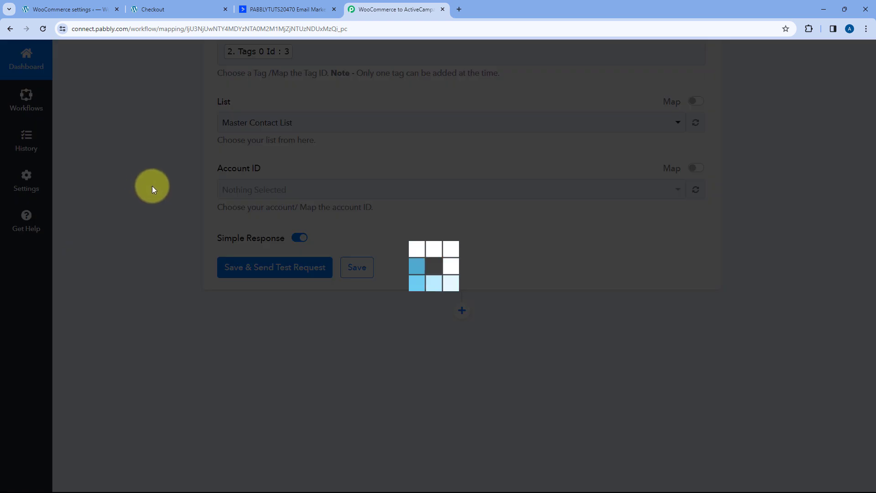
- Compare the product in the WooCommerce order with the ActiveCampaign tag list and return to the Pabbly Connect workflow
click(172, 9)
scroll(274, 202, up, 3)
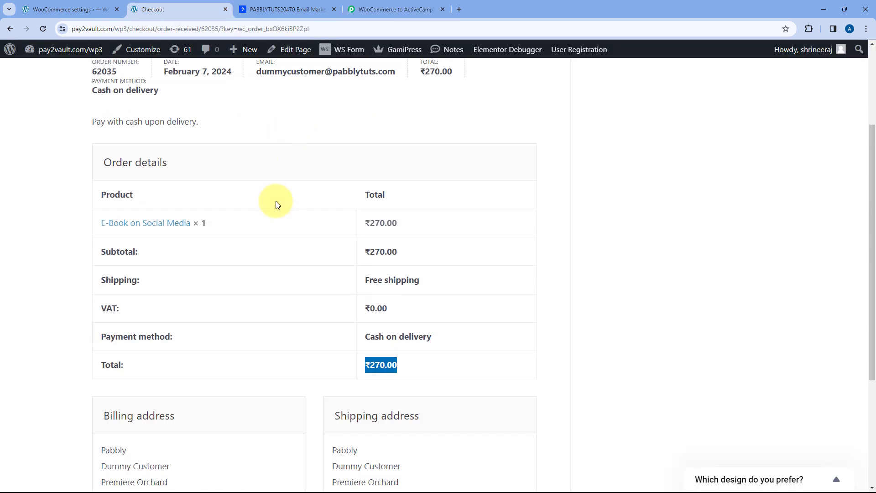
click(305, 3)
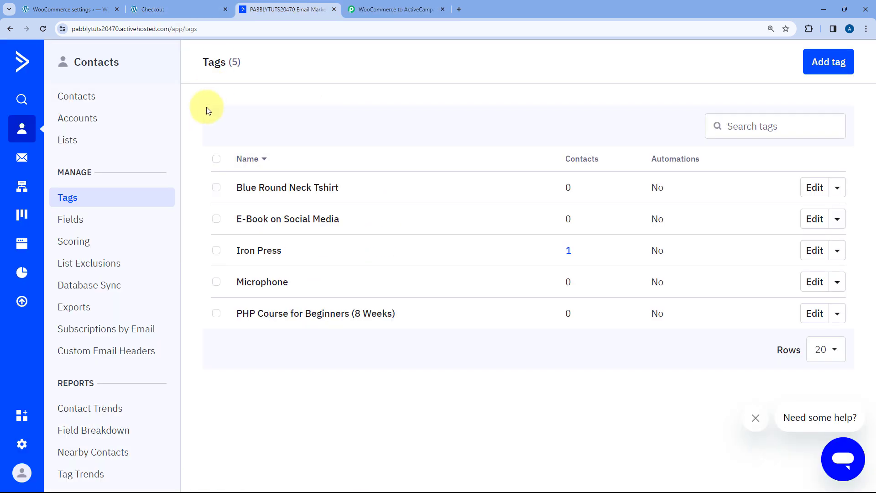
click(385, 8)
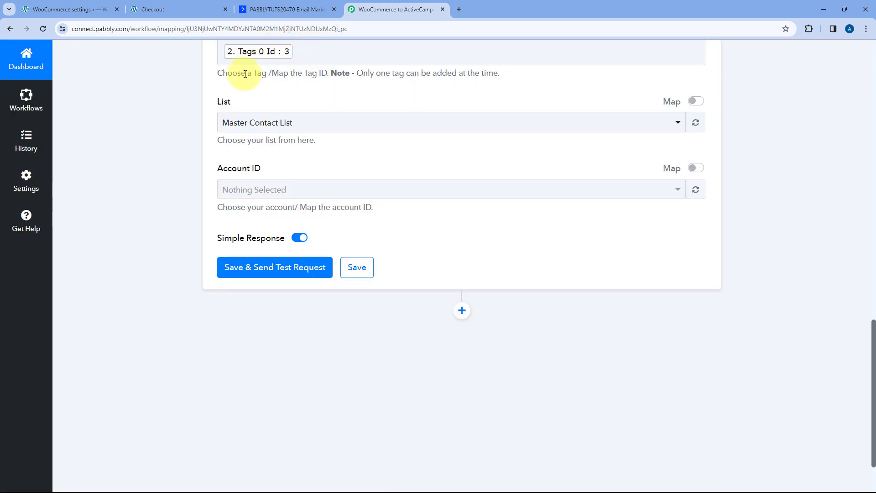
- Choose Master Contact List as the List in the Create or Update Contact action
scroll(274, 91, up, 2)
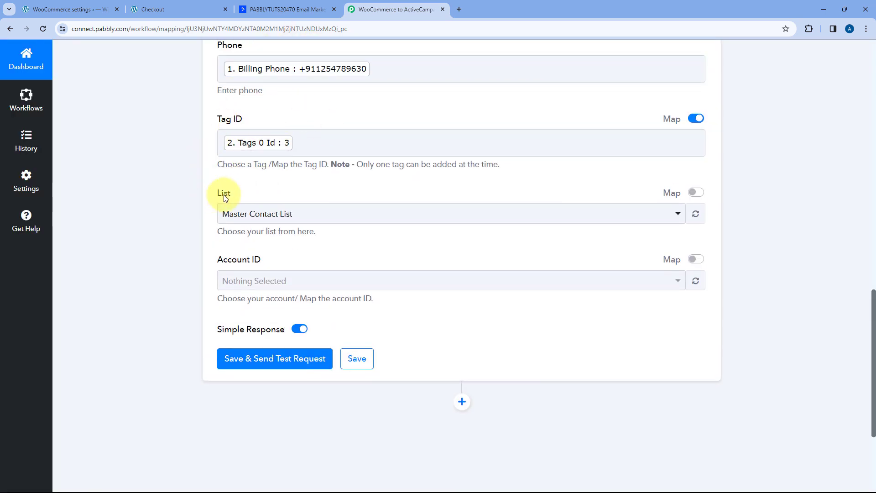
click(313, 213)
scroll(201, 221, down, 1)
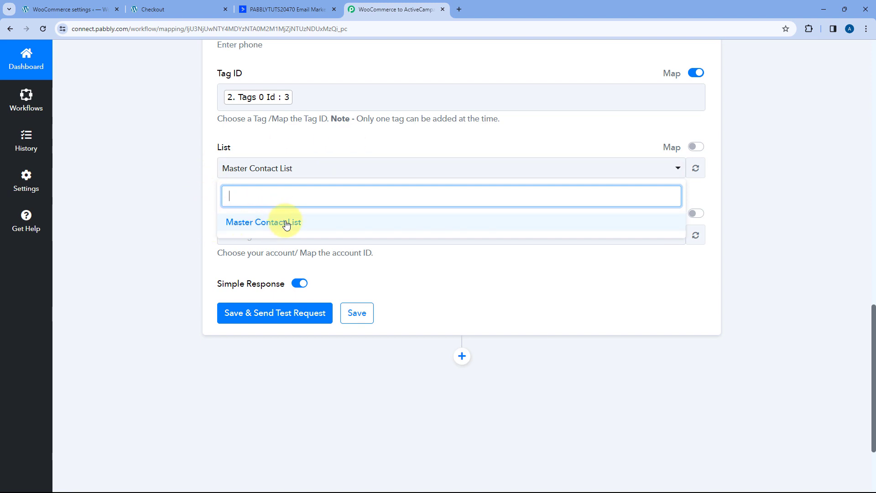
click(256, 225)
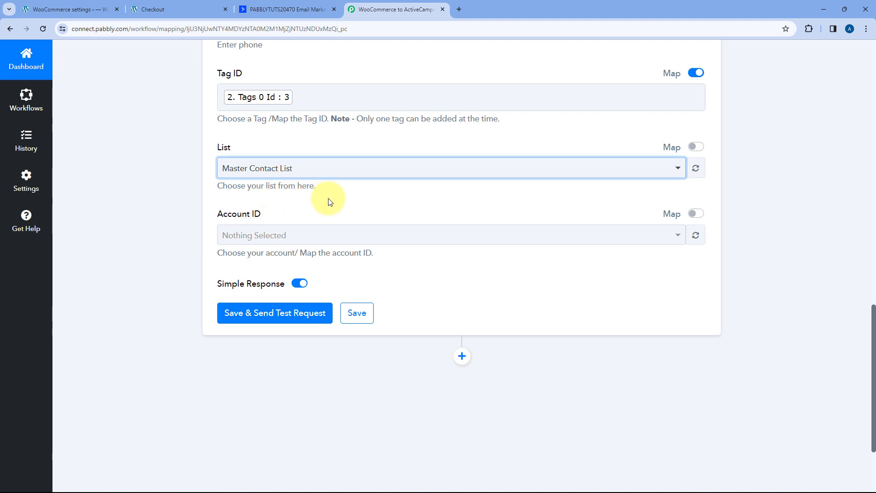
click(351, 170)
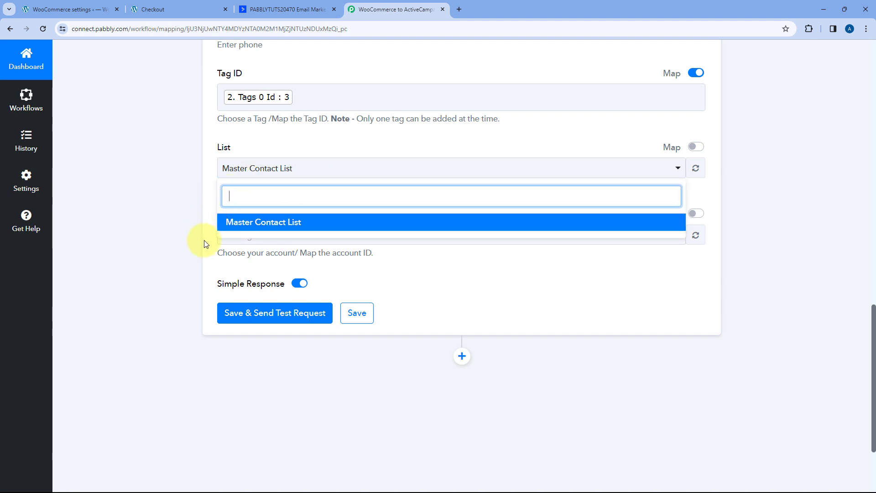
click(253, 223)
scroll(283, 208, down, 1)
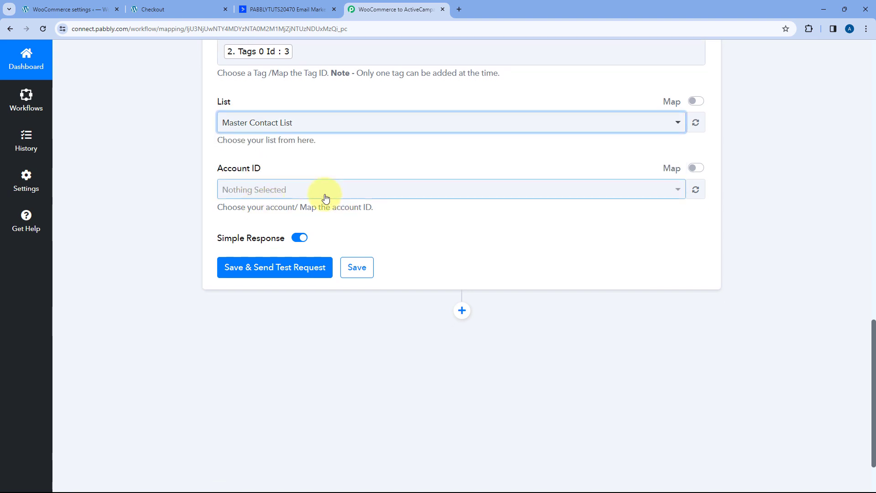
- Turn on mapping for Account ID, leave it blank, and save the Create or Update Contact action with a test request
click(333, 191)
click(357, 162)
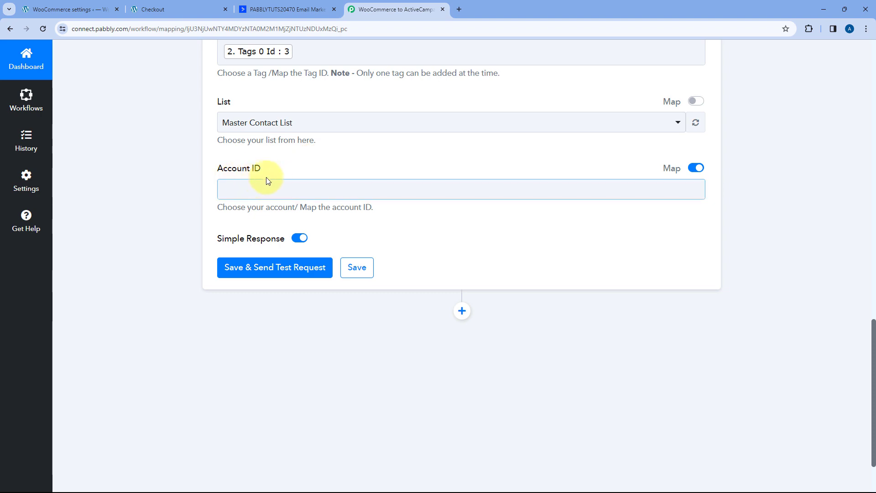
scroll(314, 201, up, 9)
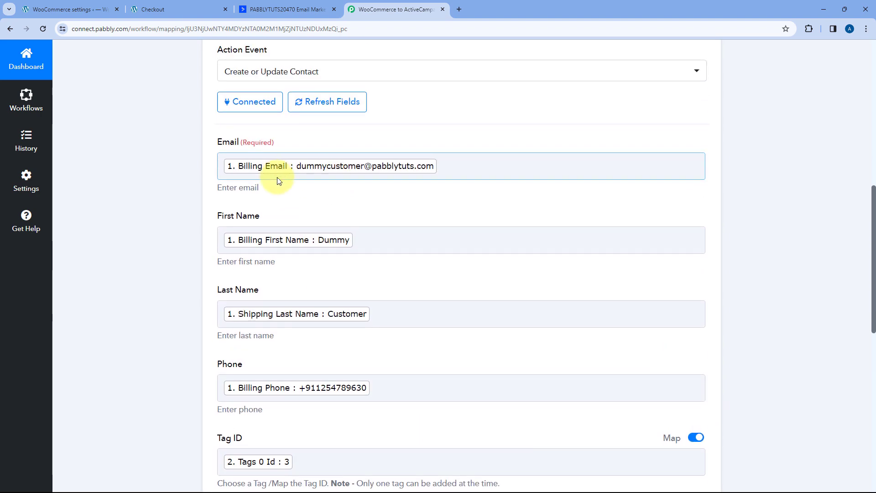
scroll(279, 177, down, 6)
scroll(208, 195, down, 4)
click(286, 193)
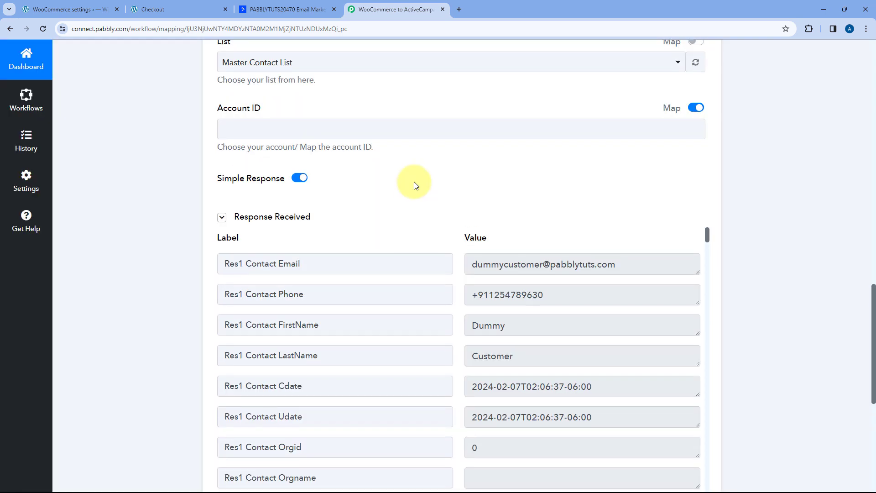
- Compare the Create or Update Contact fields and response with the customer details and product in the WooCommerce order
scroll(414, 182, down, 3)
scroll(450, 171, up, 12)
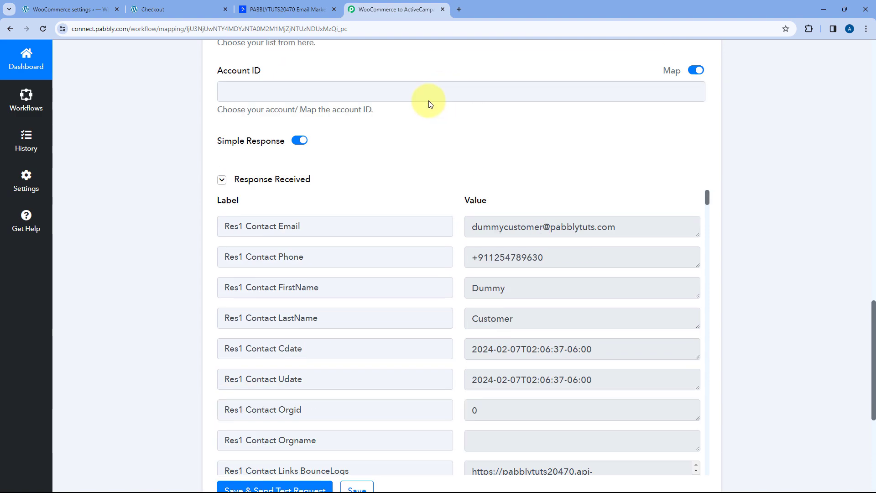
scroll(305, 162, up, 4)
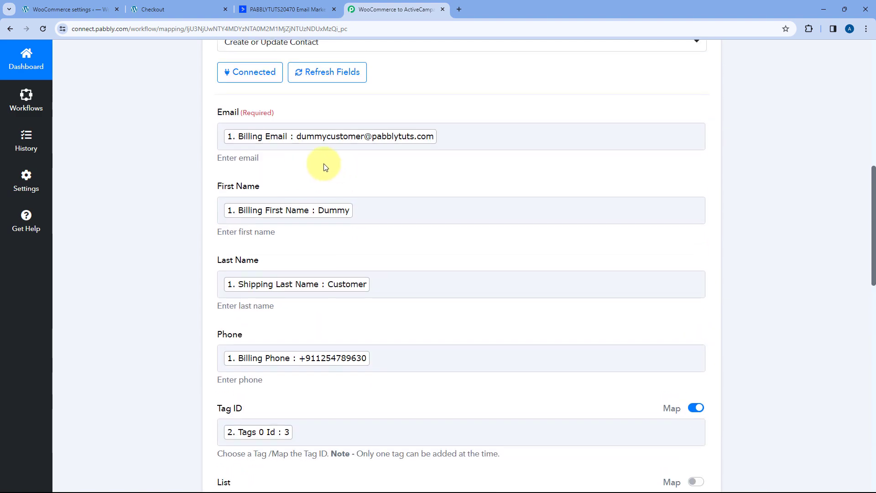
click(192, 9)
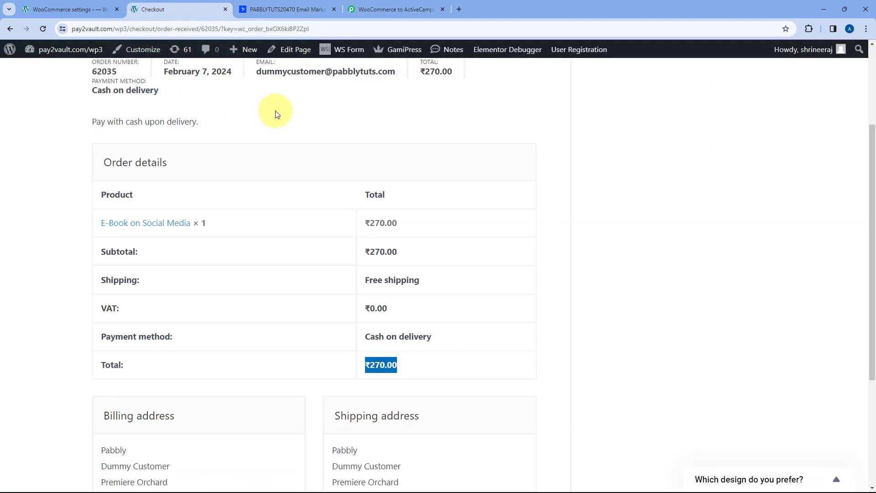
scroll(273, 121, up, 2)
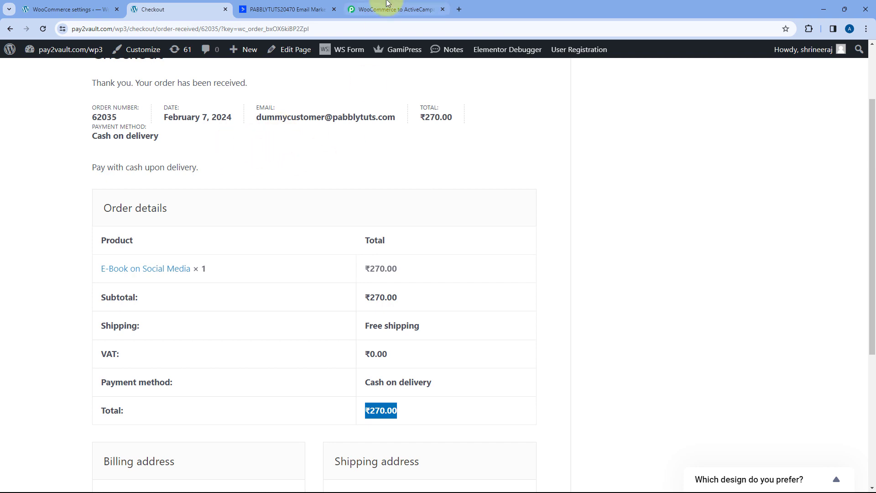
click(374, 8)
scroll(424, 183, down, 9)
scroll(427, 200, down, 6)
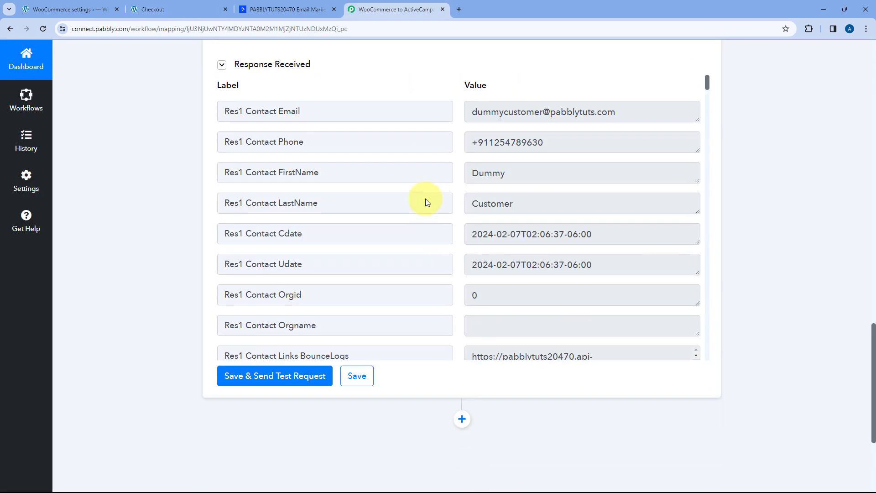
scroll(411, 137, down, 2)
click(212, 4)
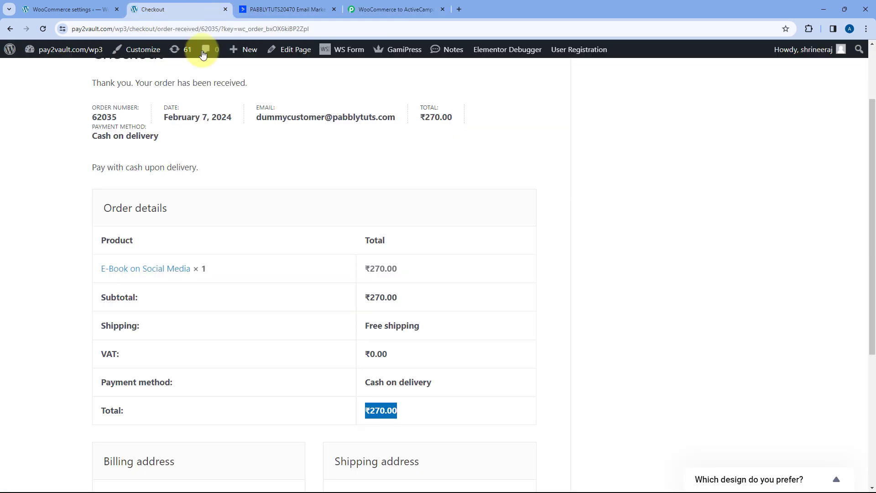
drag(101, 268, 191, 258)
click(374, 9)
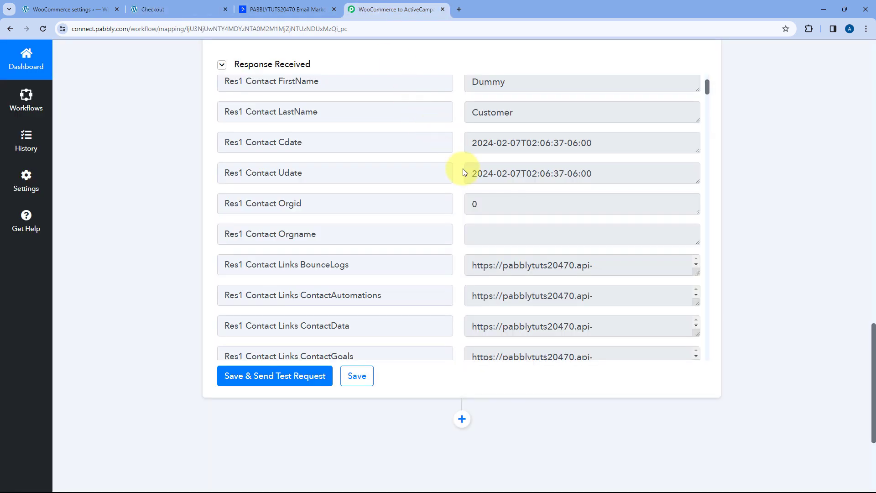
- Switch to ActiveCampaign, check the contact list against the WooCommerce order, and open the order customer's contact record
click(292, 9)
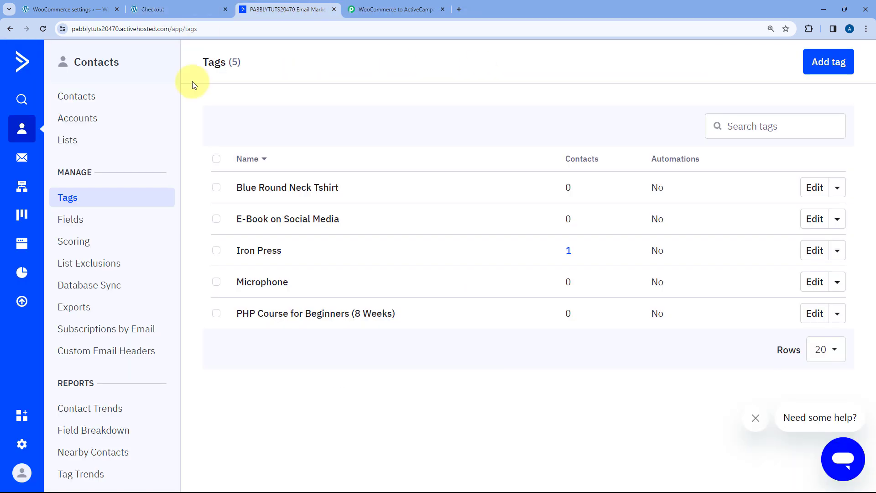
click(22, 128)
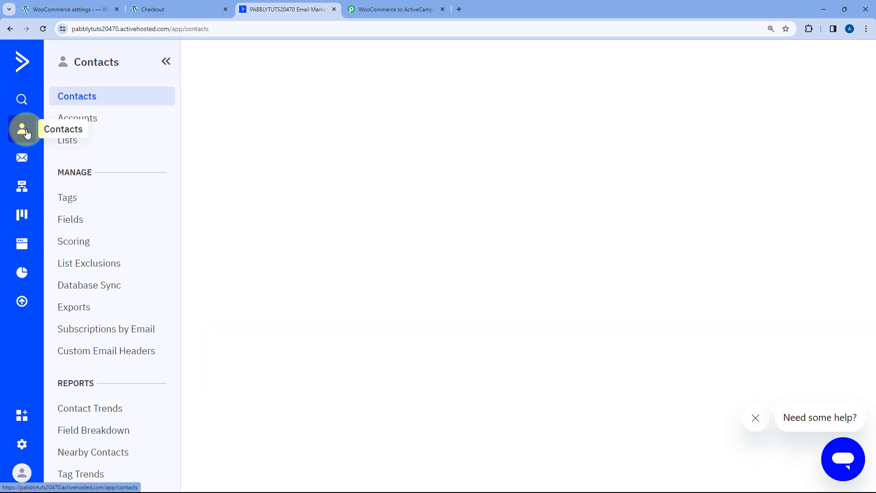
scroll(293, 222, down, 5)
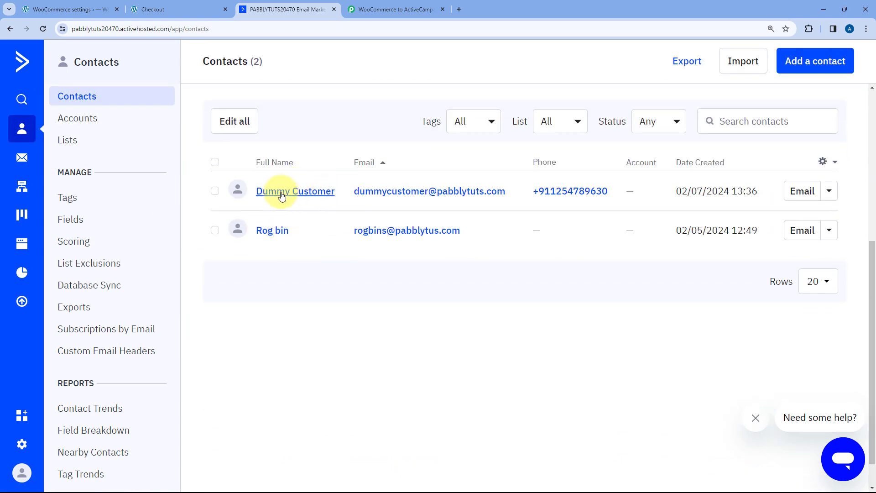
click(200, 10)
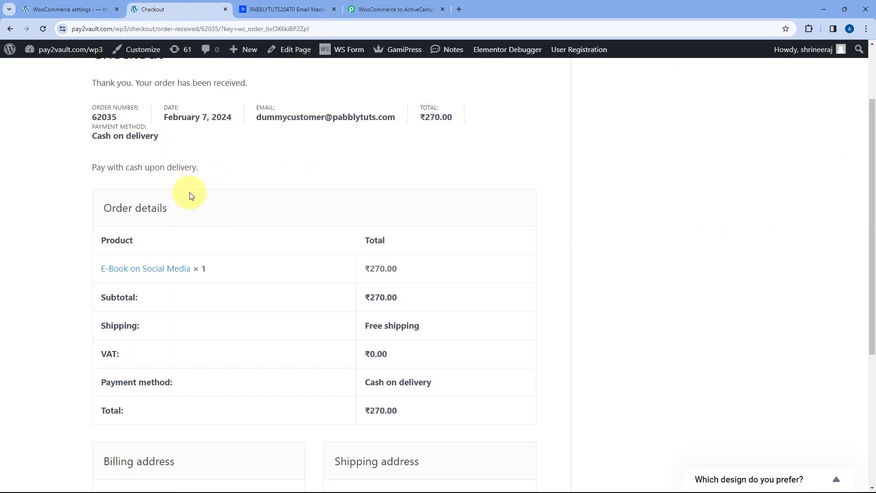
scroll(130, 188, down, 1)
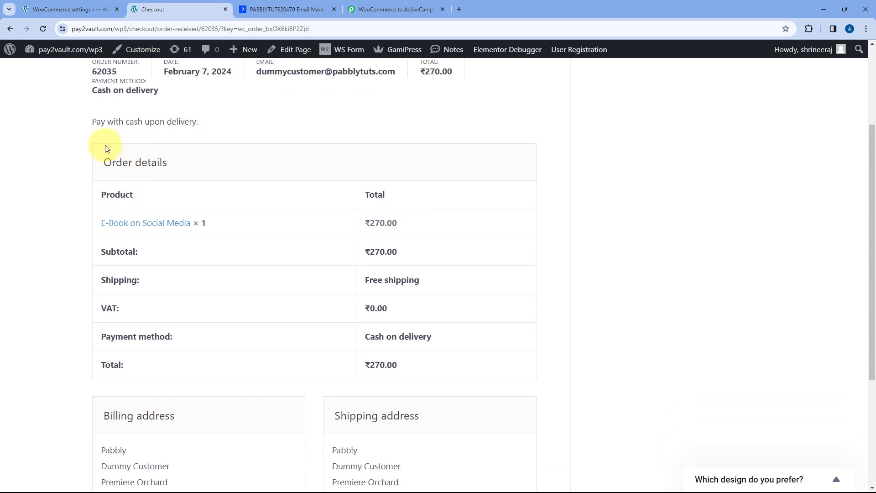
click(283, 9)
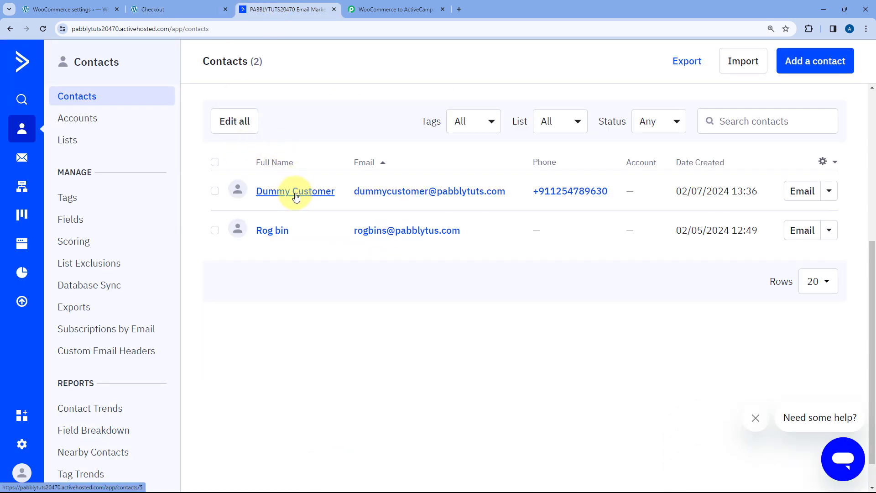
click(309, 192)
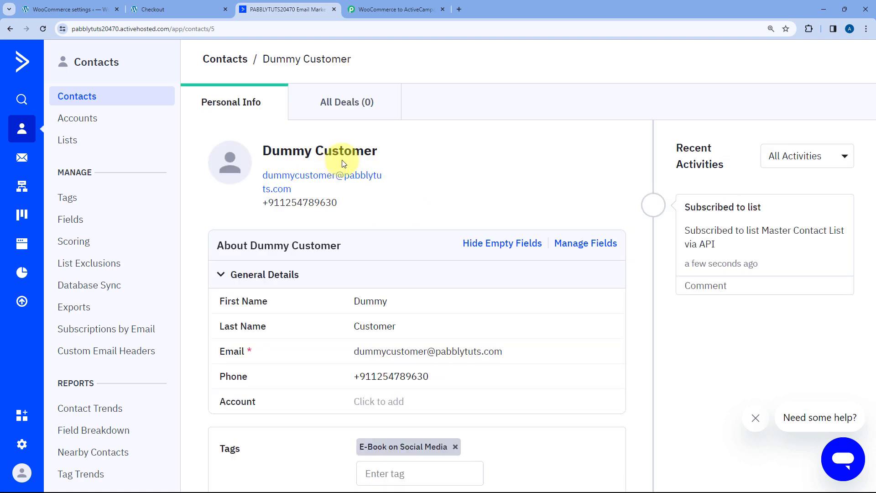
- Examine the contact record's general details, product tag and list subscription
scroll(456, 164, down, 2)
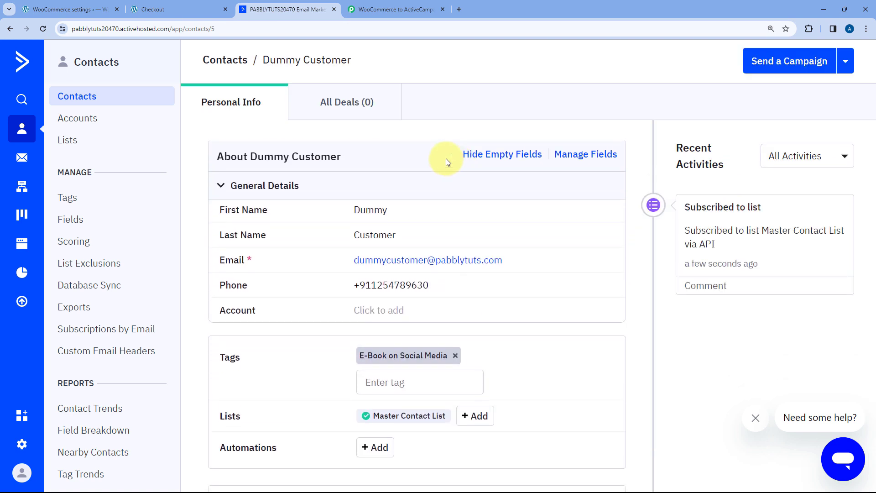
scroll(446, 157, down, 2)
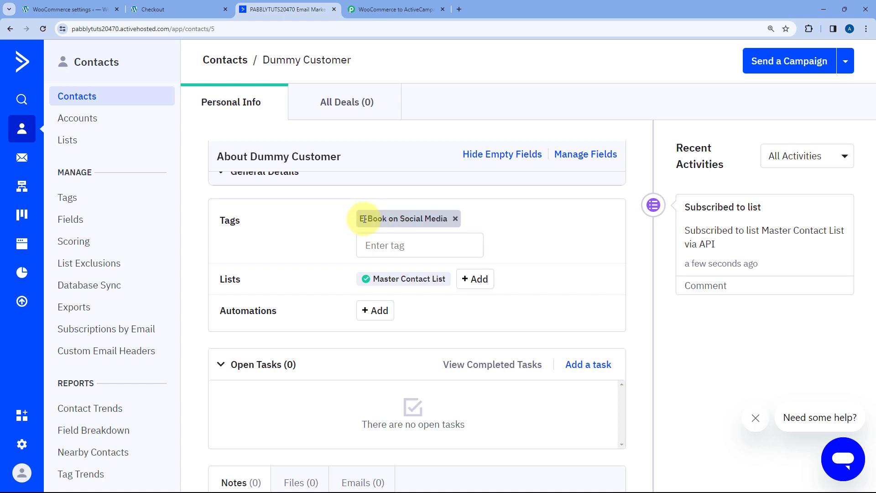
drag(364, 219, 447, 220)
click(417, 192)
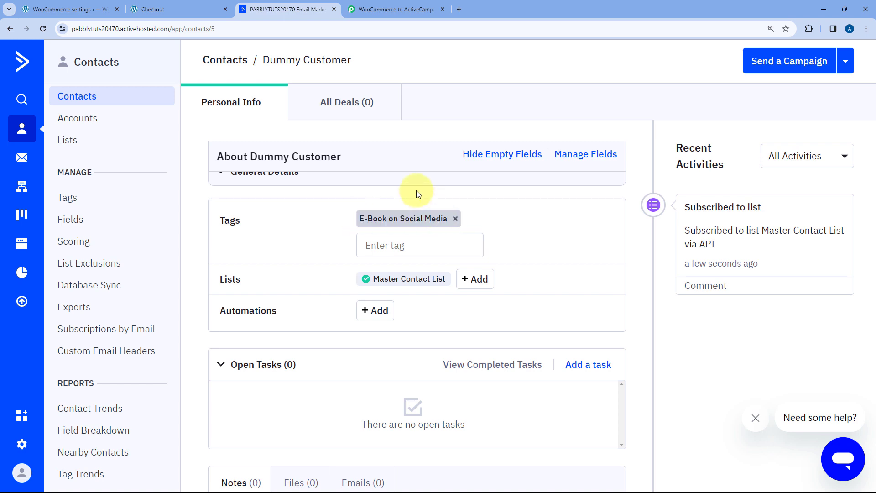
- Return to the Pabbly Connect workflow and collapse the Create or Update Contact action
click(395, 9)
scroll(762, 201, up, 8)
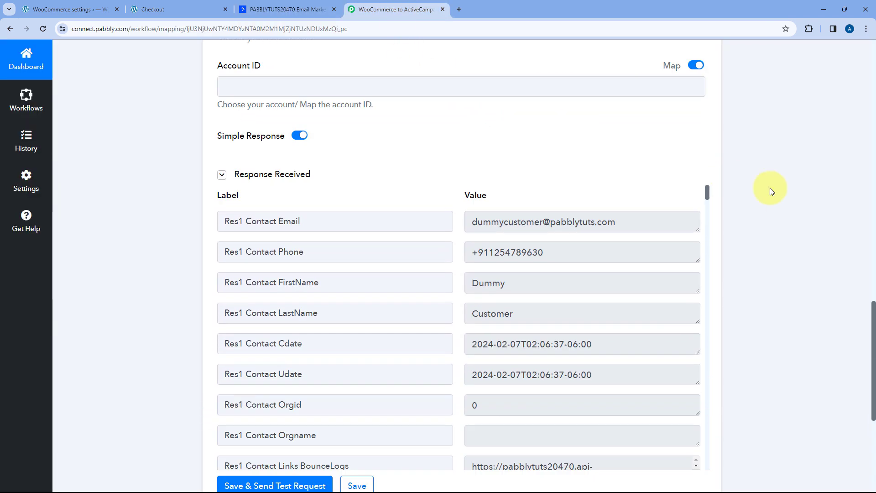
scroll(753, 221, up, 10)
click(704, 202)
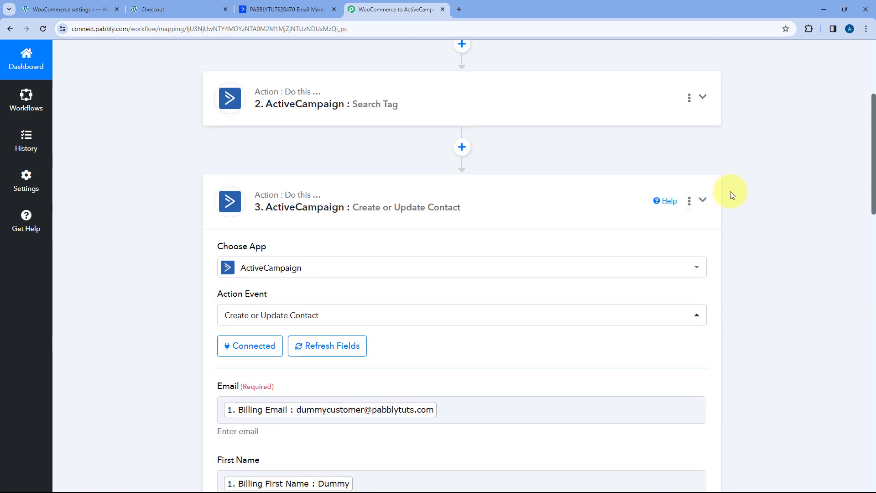
scroll(727, 196, up, 4)
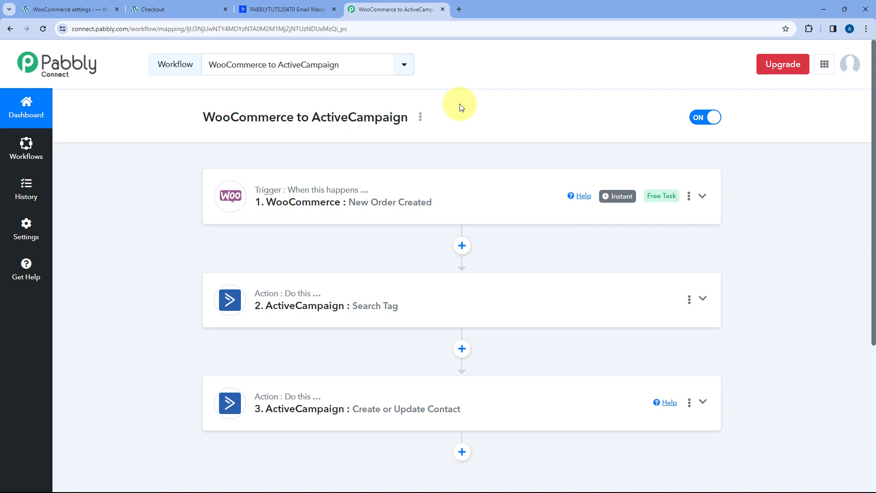
- Go back to the WooCommerce shop, add the Blue Round Neck Tshirt to the cart, and proceed to checkout
click(153, 9)
click(7, 35)
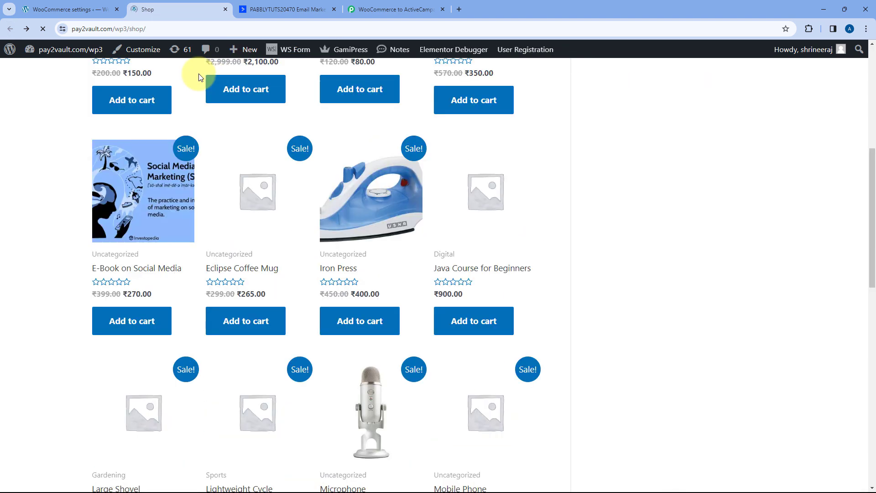
scroll(272, 226, up, 3)
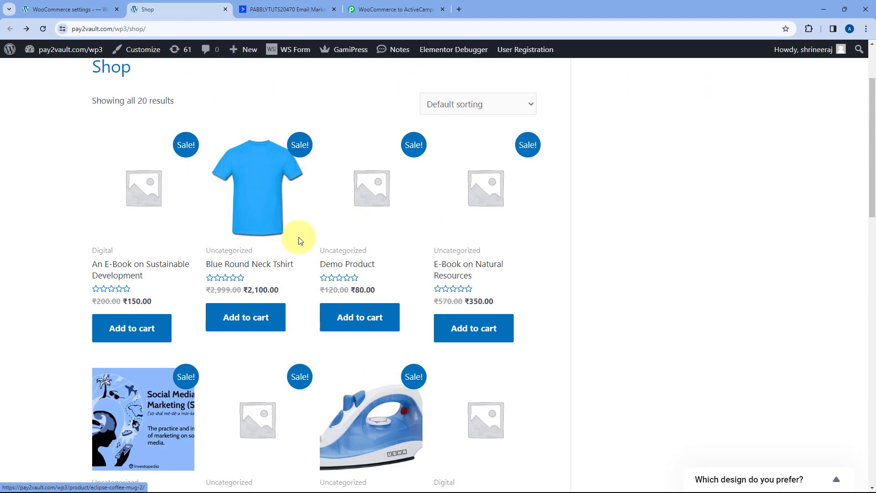
scroll(297, 239, down, 1)
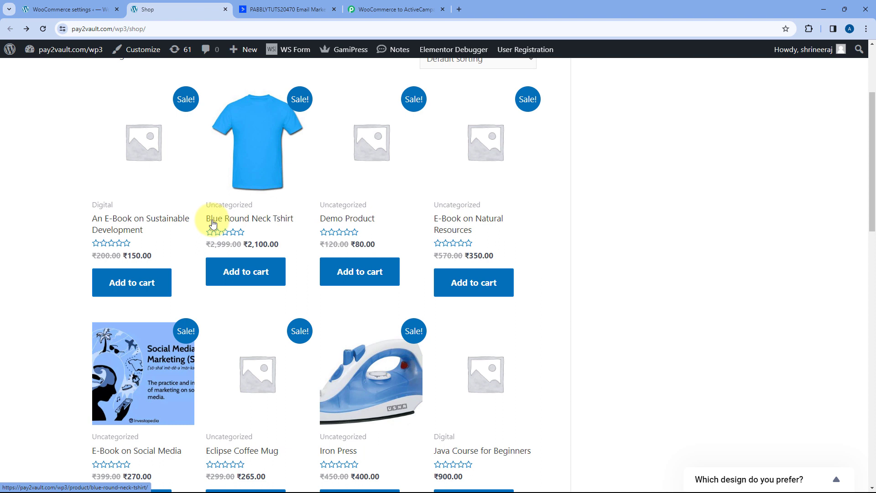
click(258, 271)
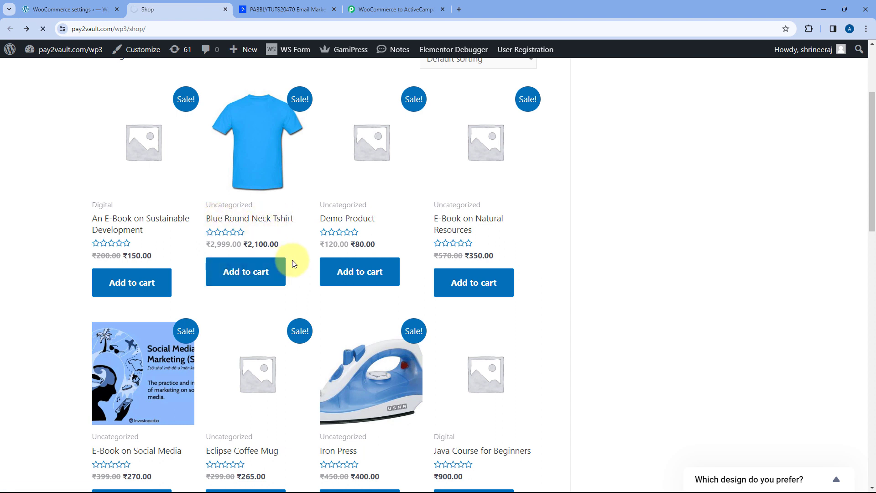
scroll(307, 248, down, 5)
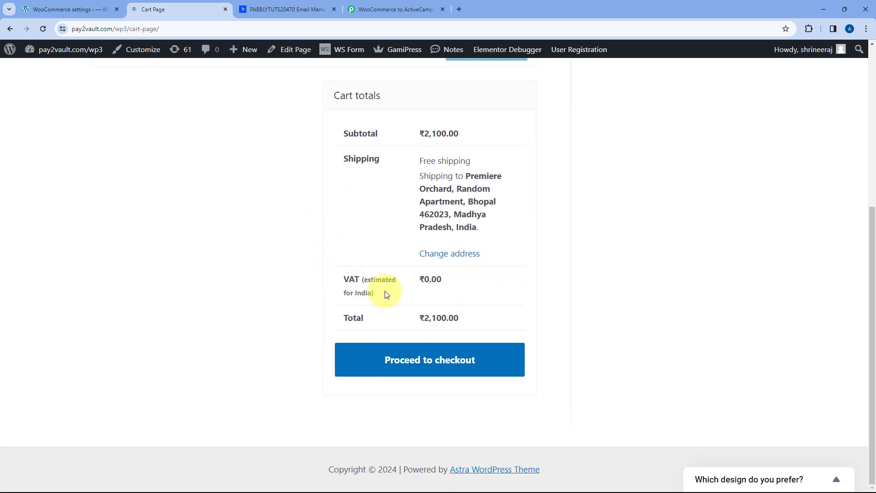
click(421, 365)
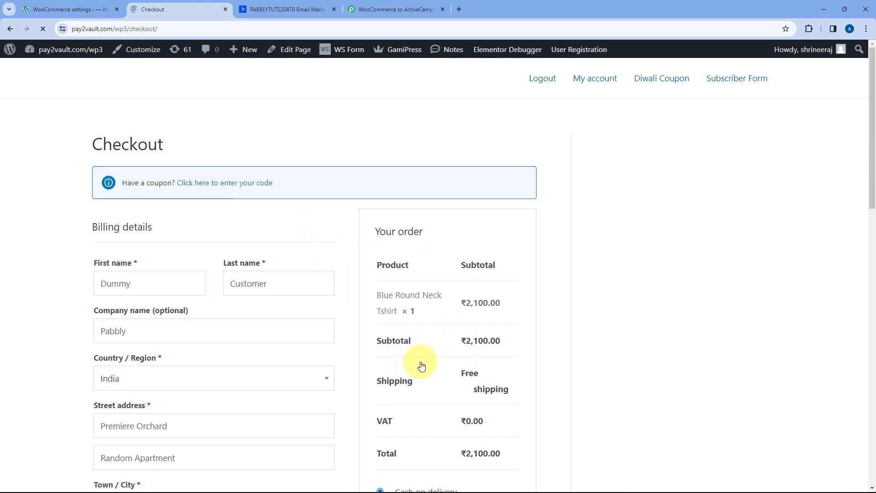
- Replace the first name, phone number and email address in the billing details with the test customer's details
drag(156, 292, 78, 286)
text(Test)
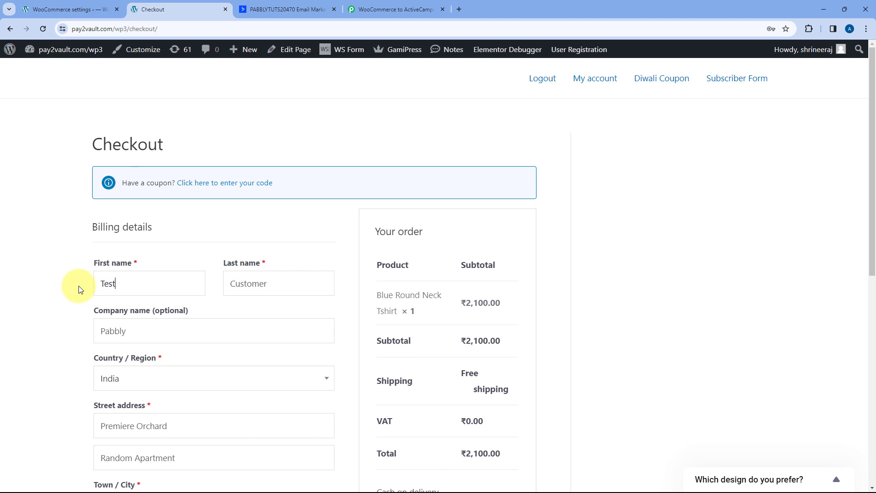
scroll(87, 297, down, 9)
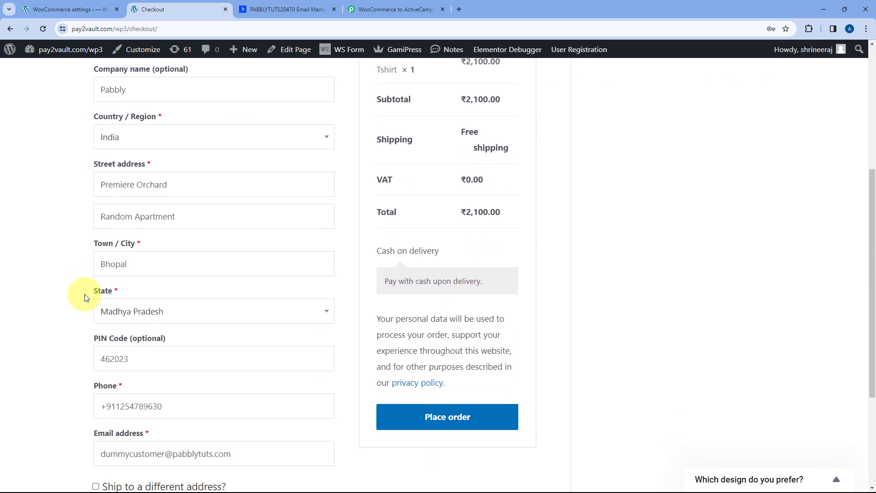
drag(176, 240, 114, 235)
text(123456)
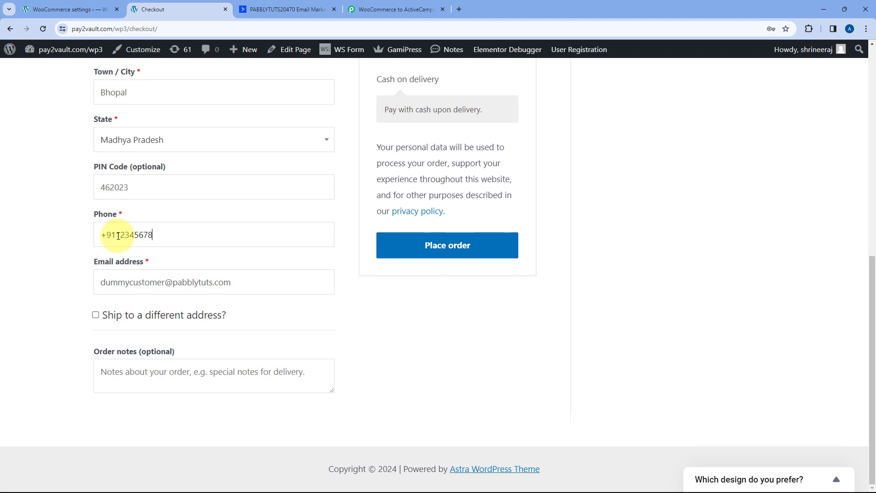
drag(129, 283, 78, 285)
text(test)
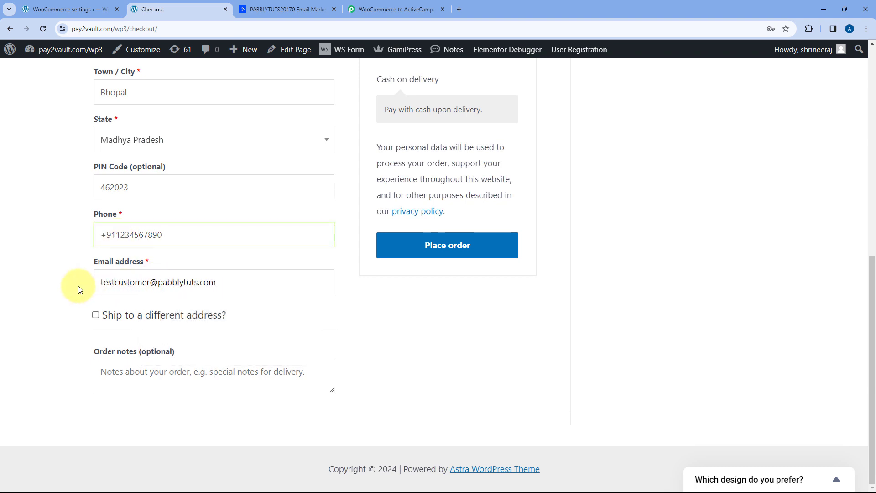
- Review the billing details and place the cash on delivery order for the Blue Round Neck Tshirt
click(445, 250)
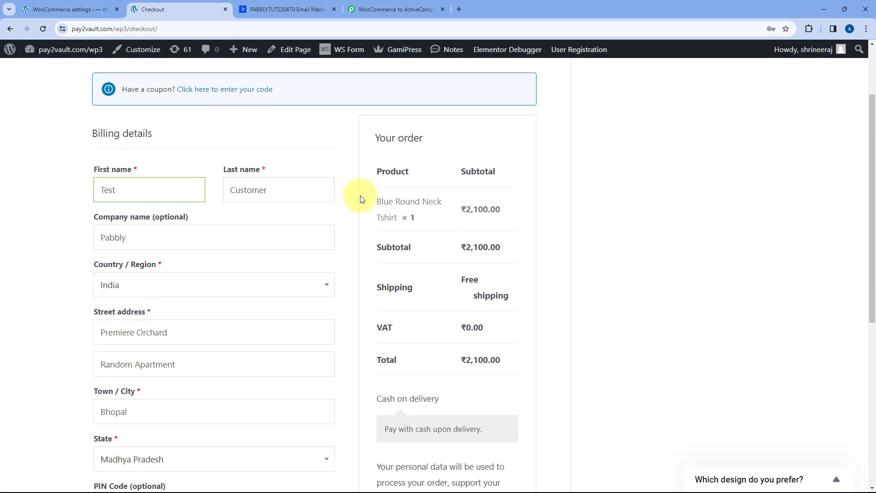
scroll(357, 208, down, 7)
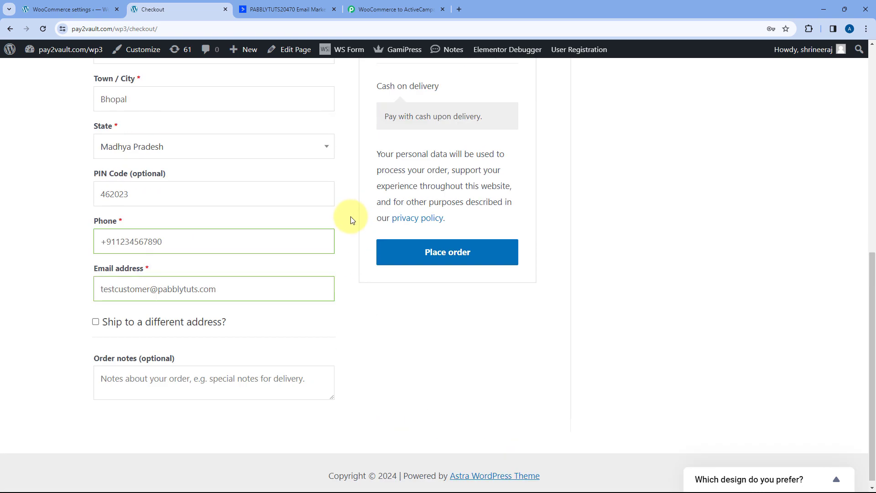
click(453, 247)
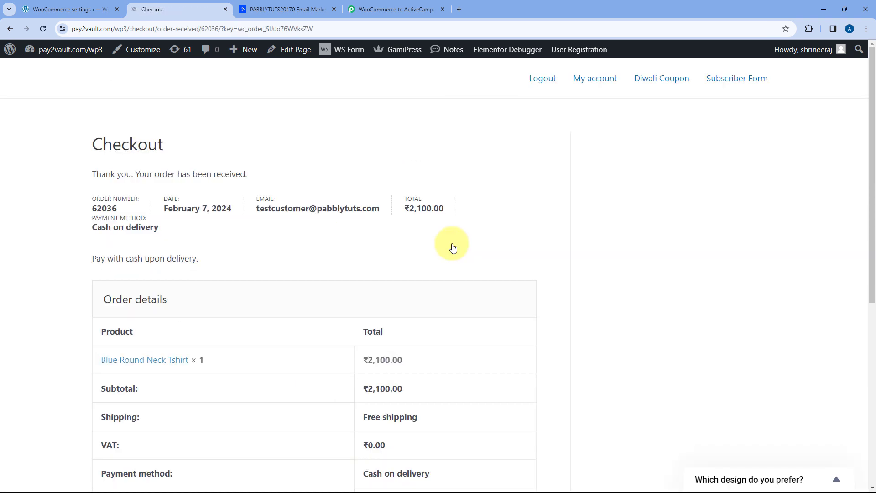
- Examine the order confirmation, checking the purchased product and the customer's billing details
scroll(458, 241, down, 1)
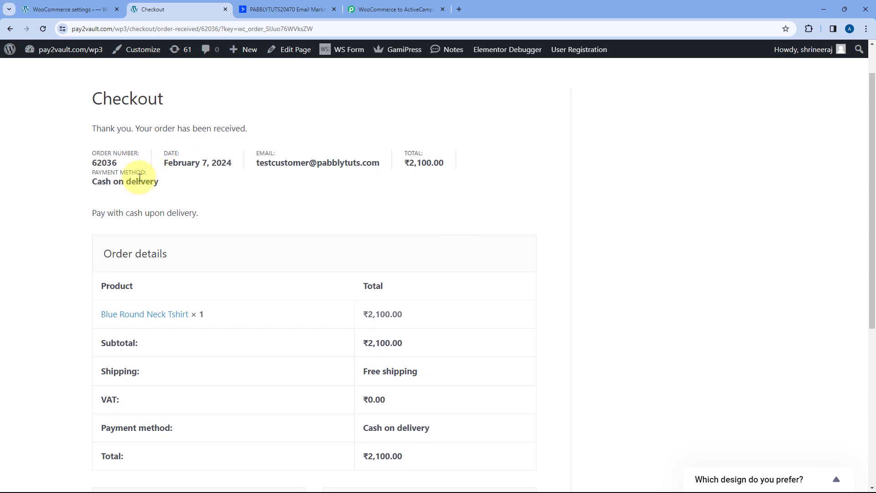
scroll(354, 186, down, 1)
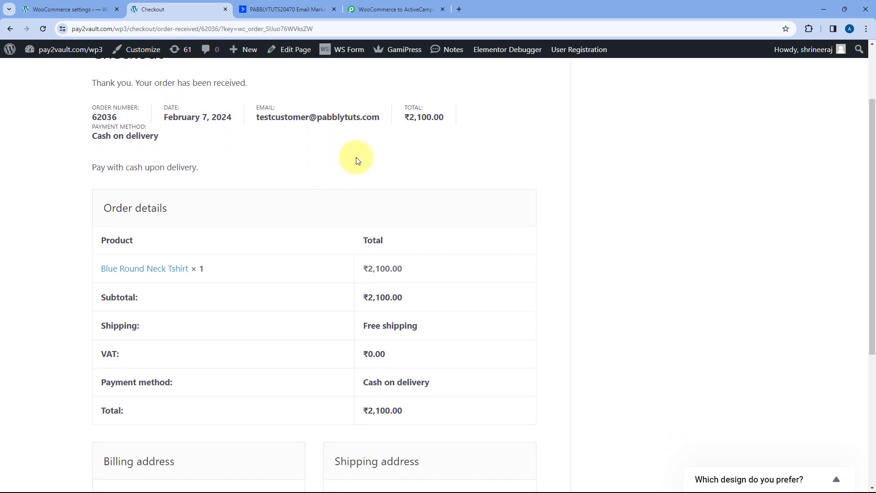
scroll(309, 158, down, 1)
scroll(301, 196, down, 3)
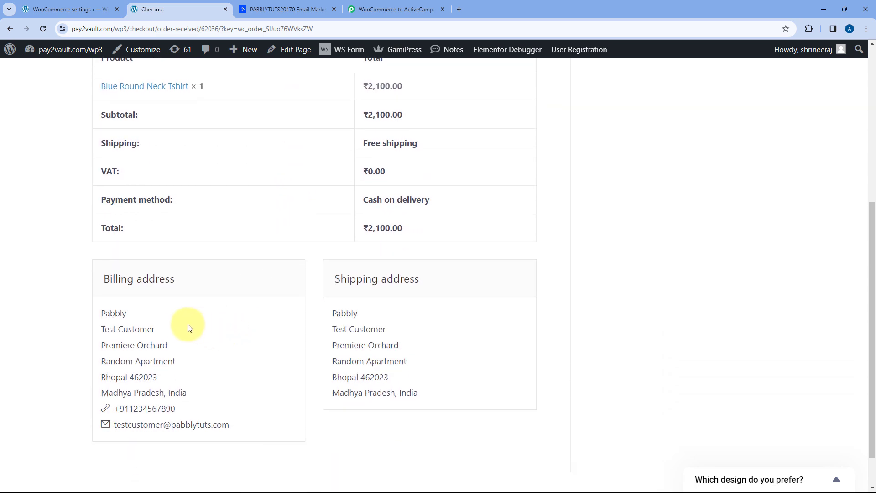
drag(187, 329, 99, 329)
click(224, 243)
scroll(143, 227, up, 3)
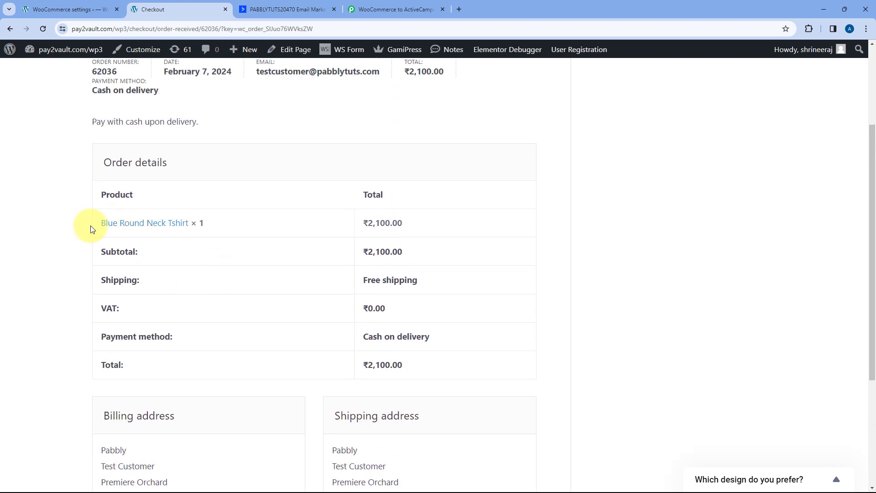
drag(88, 226, 190, 223)
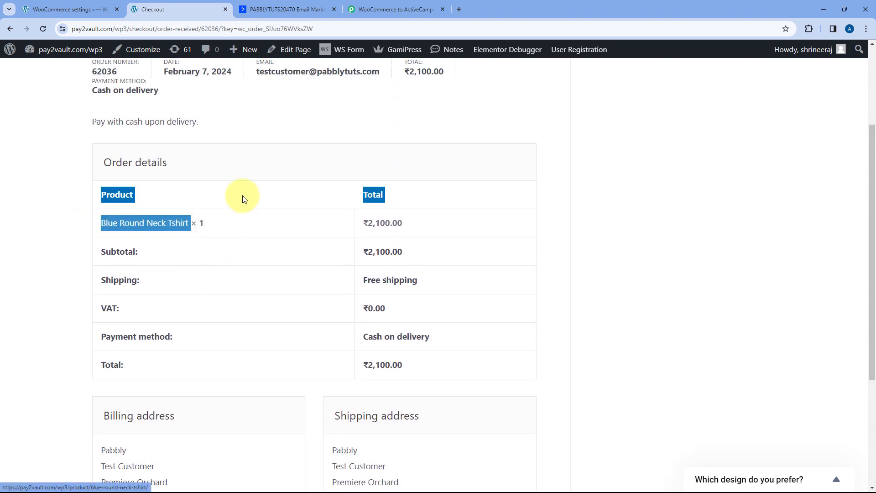
click(242, 195)
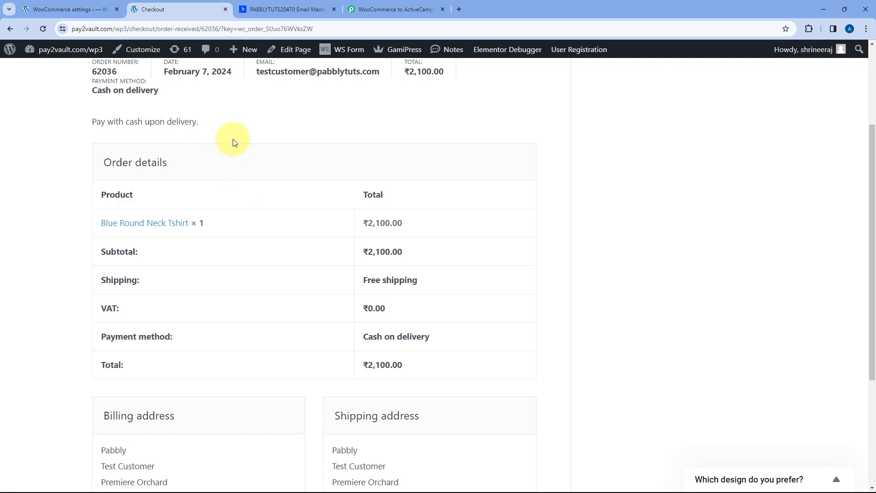
- Switch to ActiveCampaign, go back to the contact list and open the new order customer's contact record
click(270, 9)
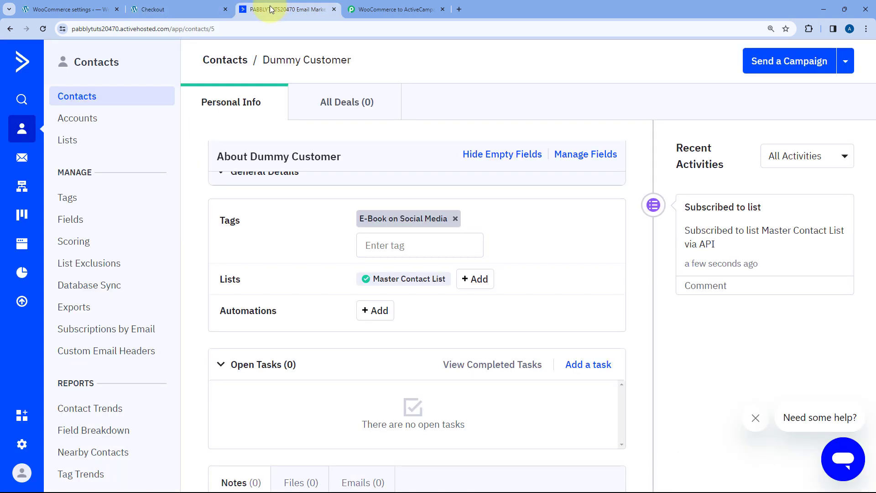
click(95, 91)
scroll(312, 197, down, 1)
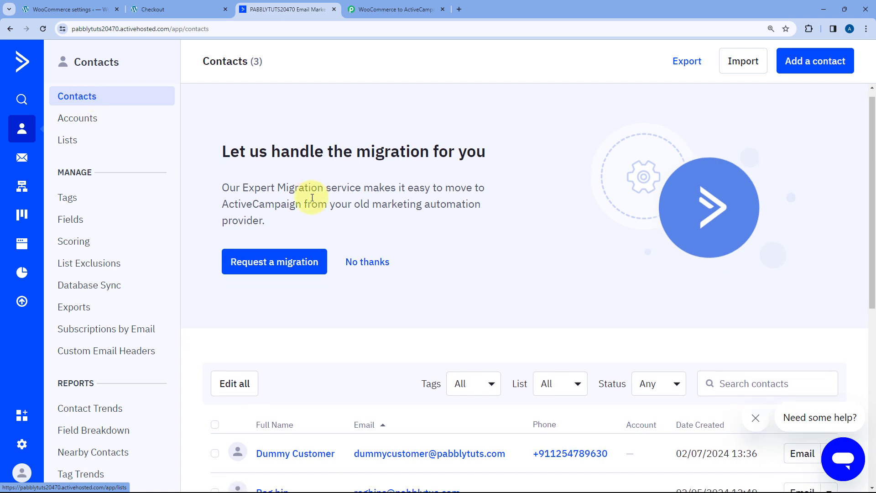
scroll(312, 198, down, 5)
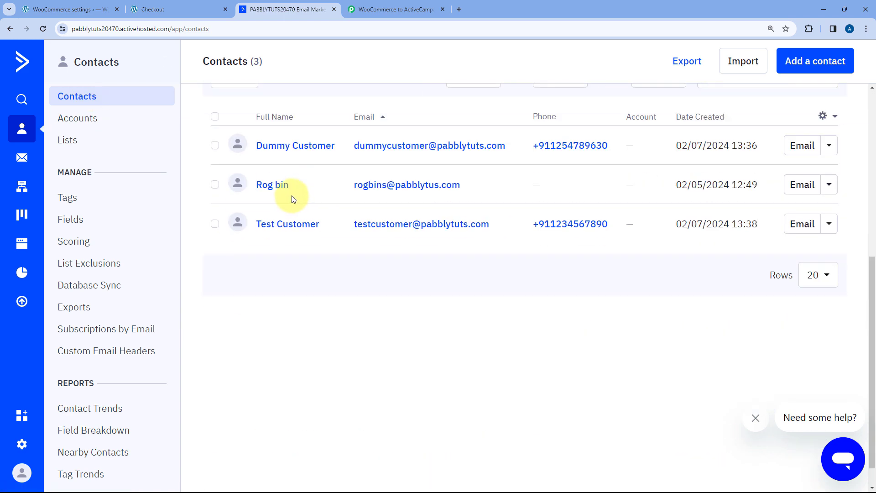
click(302, 224)
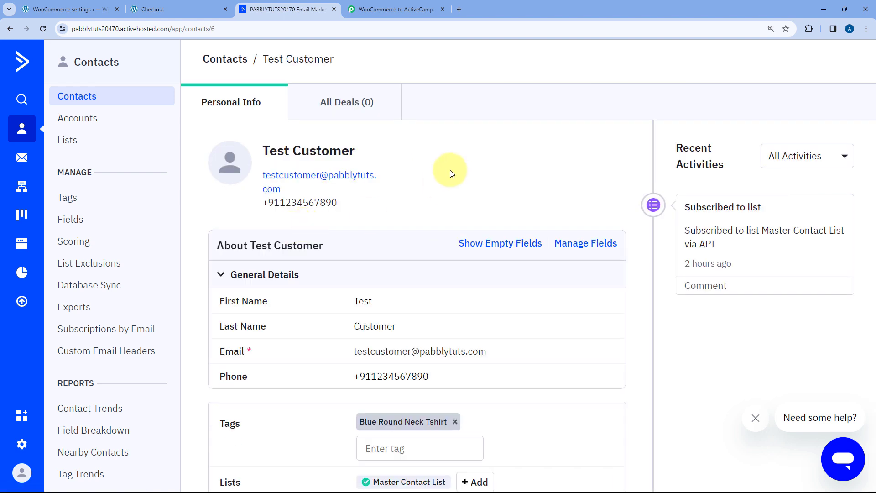
- Check the contact record's name, phone number and product tag, and return to the Pabbly Connect workflow
drag(263, 151, 391, 156)
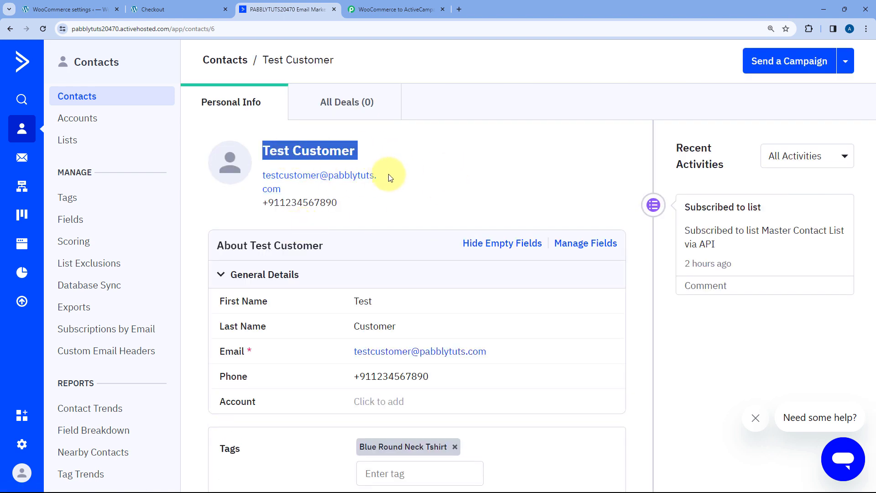
drag(349, 201, 251, 205)
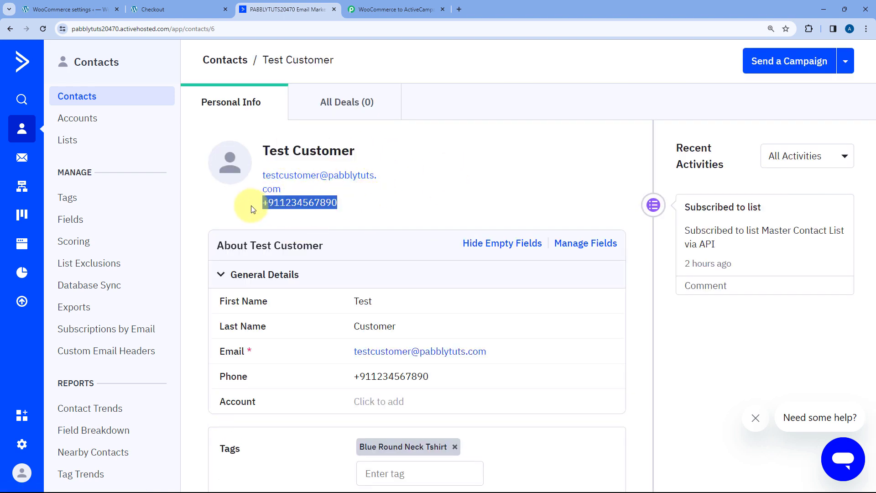
click(251, 205)
scroll(403, 201, down, 4)
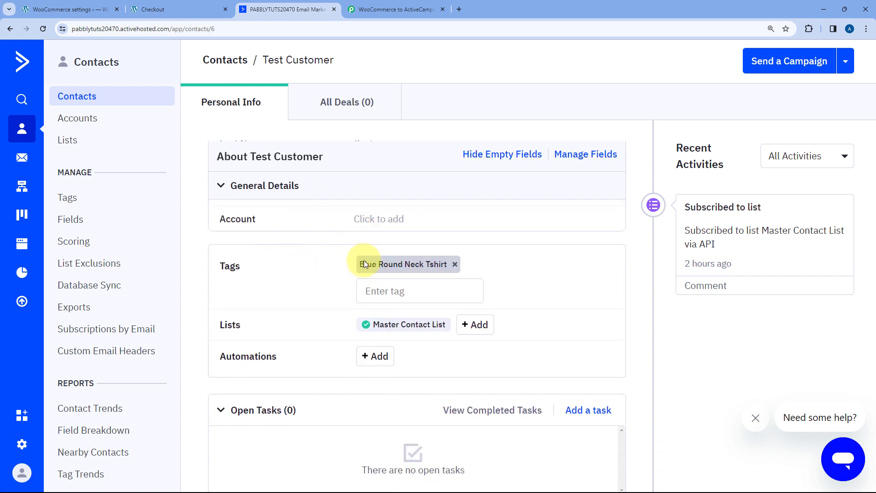
scroll(359, 261, down, 1)
drag(359, 219, 448, 220)
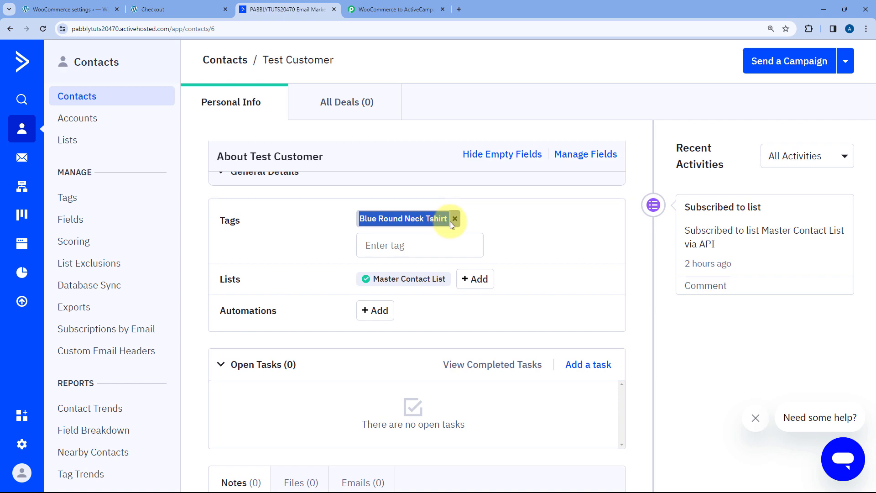
scroll(401, 172, up, 5)
click(397, 9)
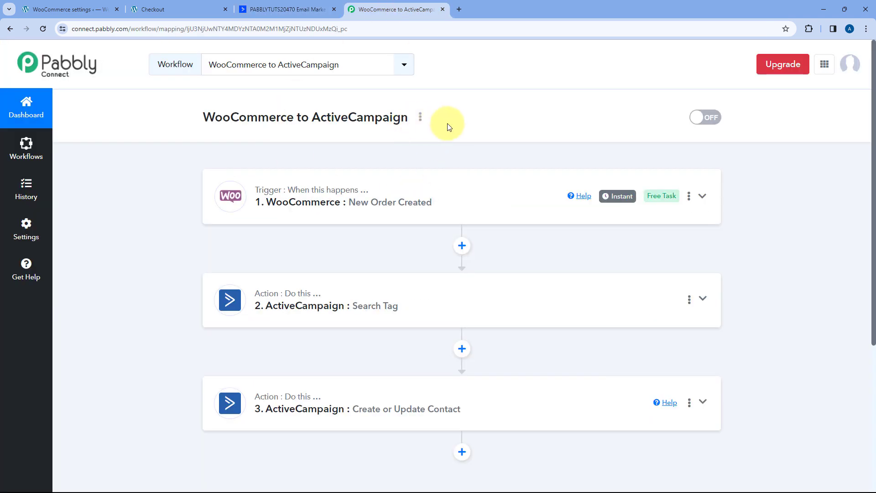